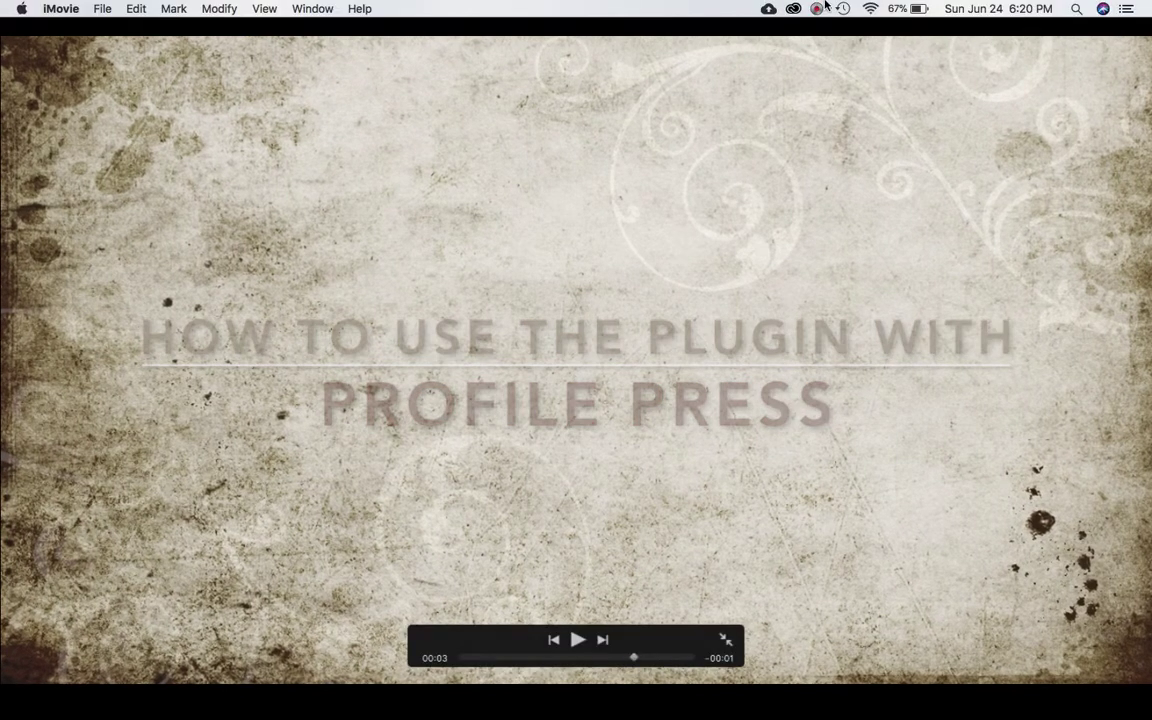
# Activate the ProfilePress Lite plugin from the Plugins list.
pyautogui.click(816, 8)
pyautogui.click(837, 66)
pyautogui.click(840, 66)
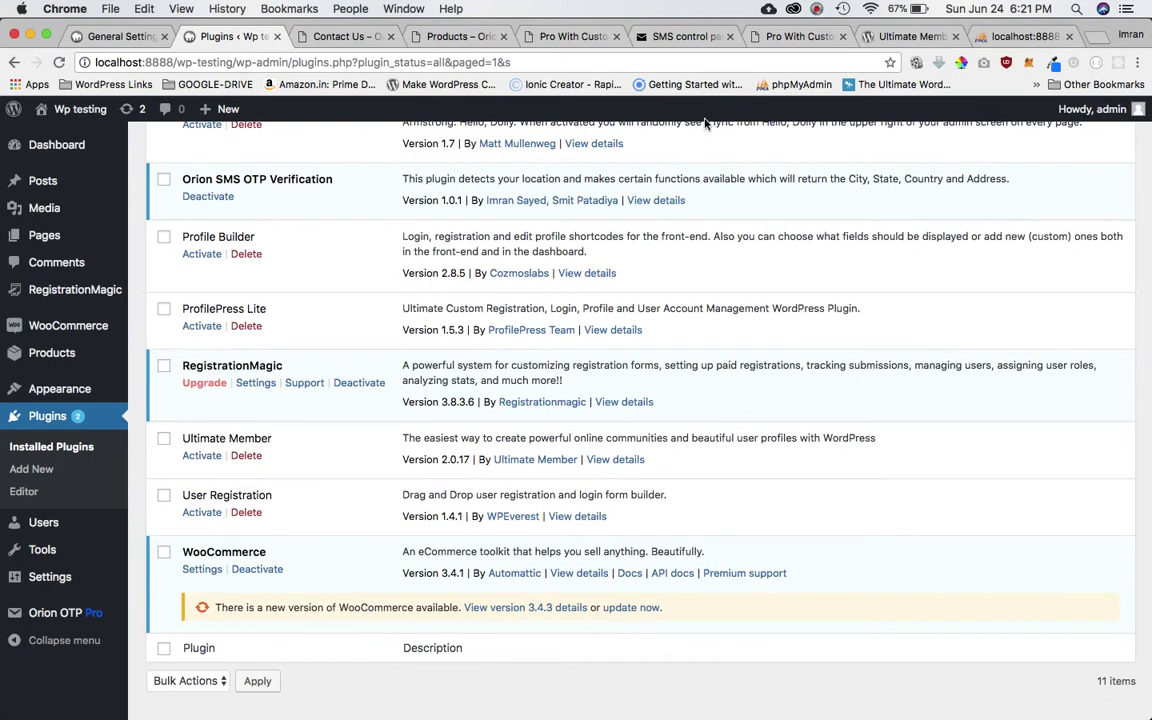
pyautogui.scroll(5, 425, 357)
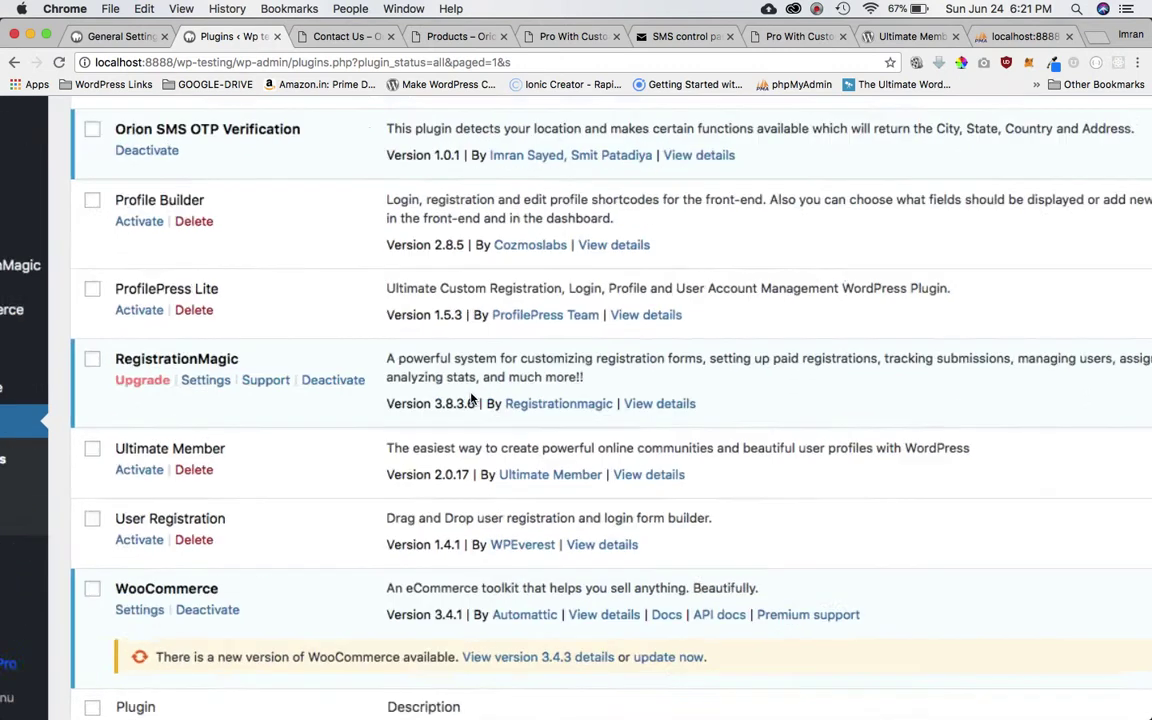
pyautogui.hscroll(-3, 472, 398)
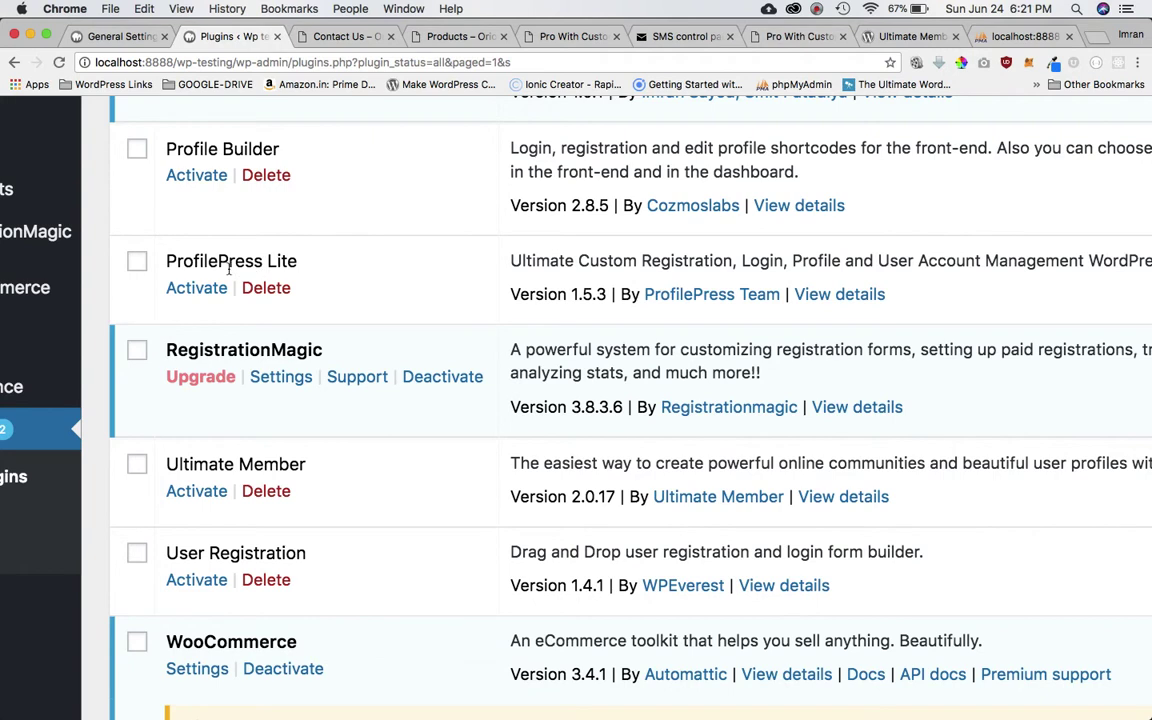
pyautogui.click(205, 289)
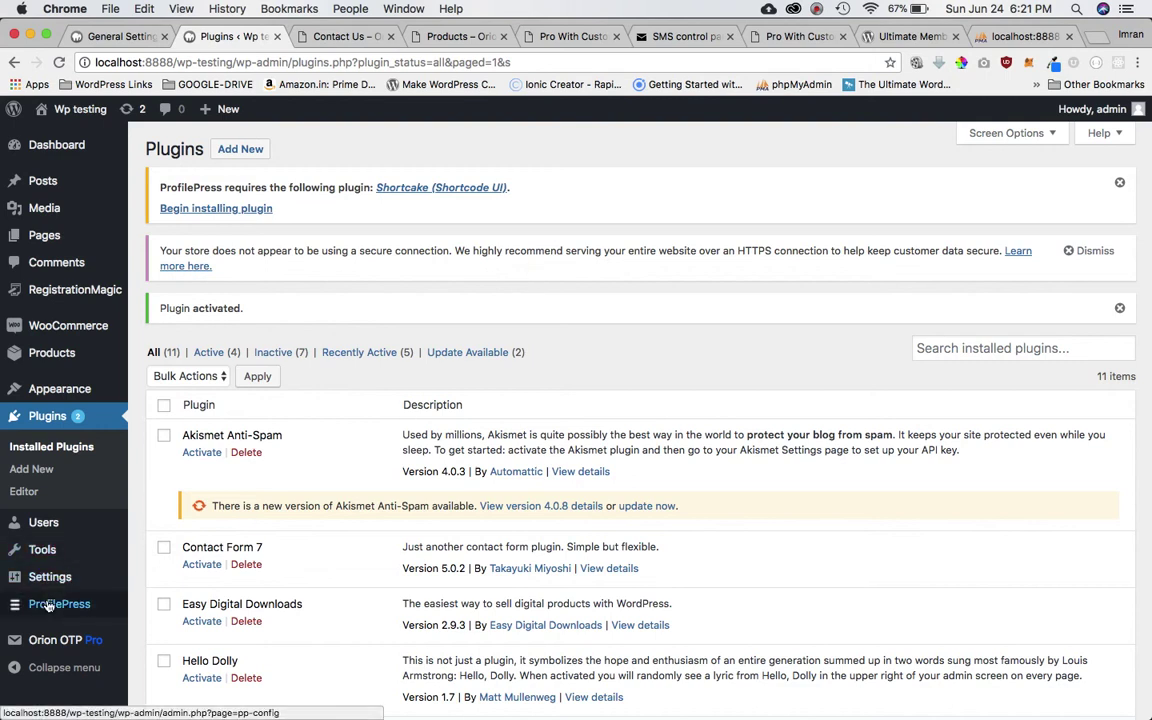
# Show ProfilePress's registration forms, then the Sign Up page with [profilepress-registration id="1"].
pyautogui.moveTo(59, 606)
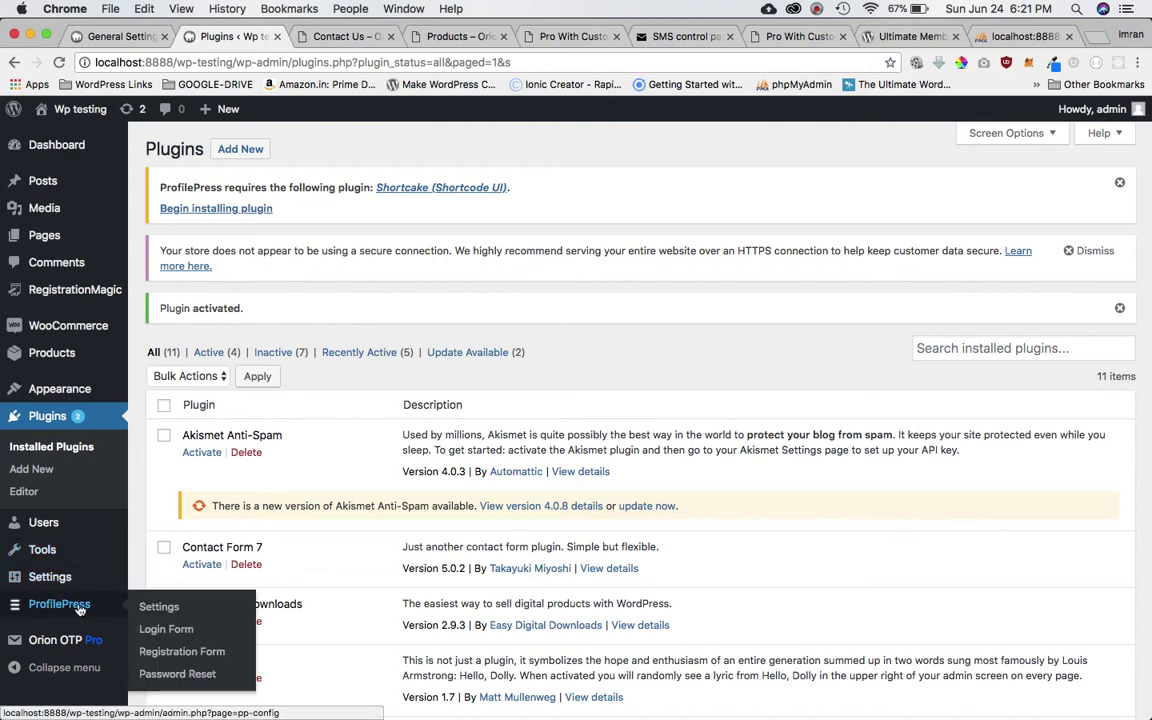
pyautogui.click(158, 609)
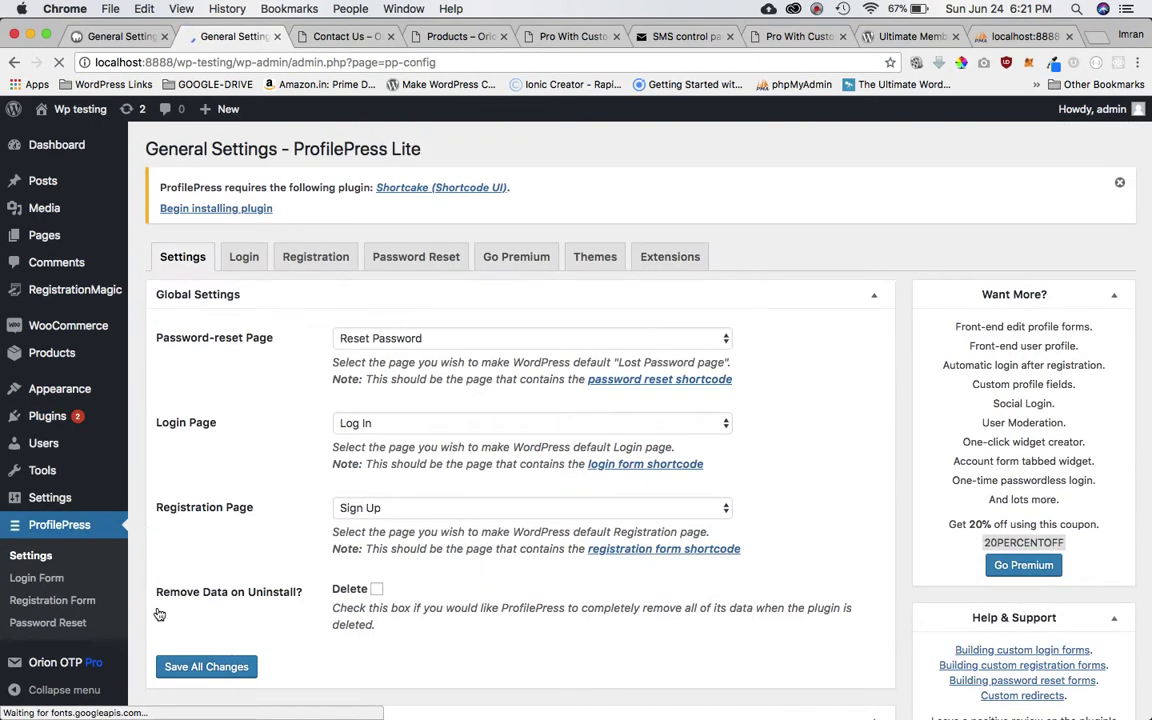
pyautogui.click(318, 264)
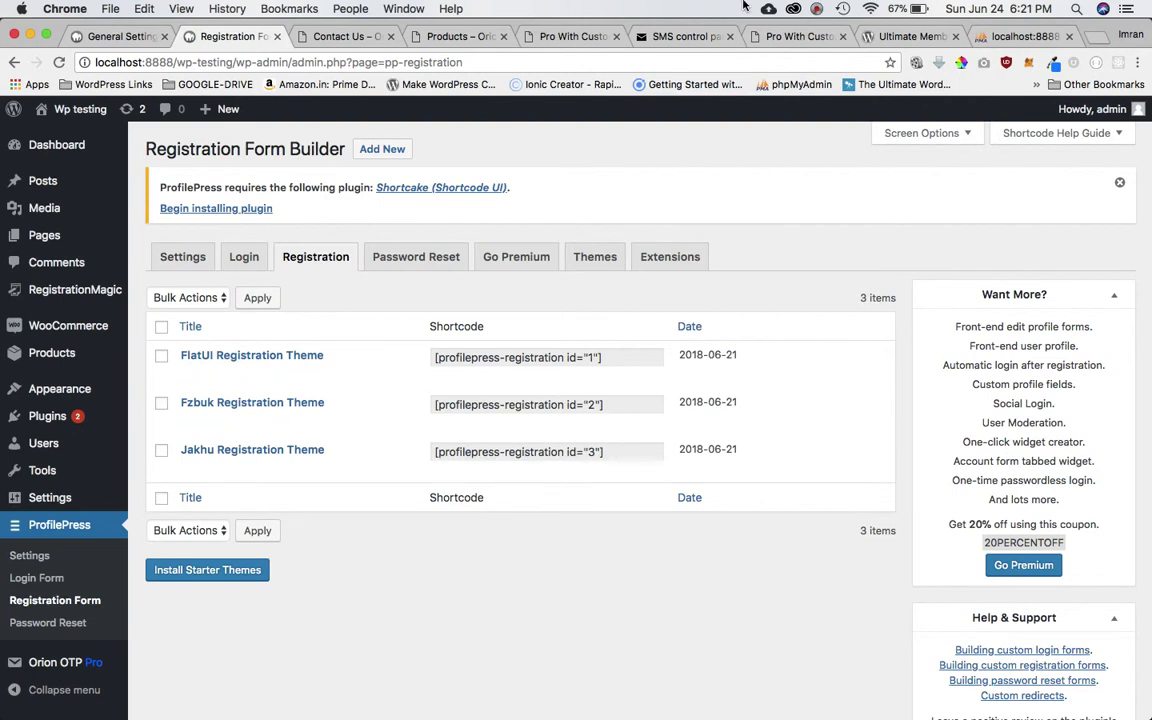
pyautogui.click(817, 9)
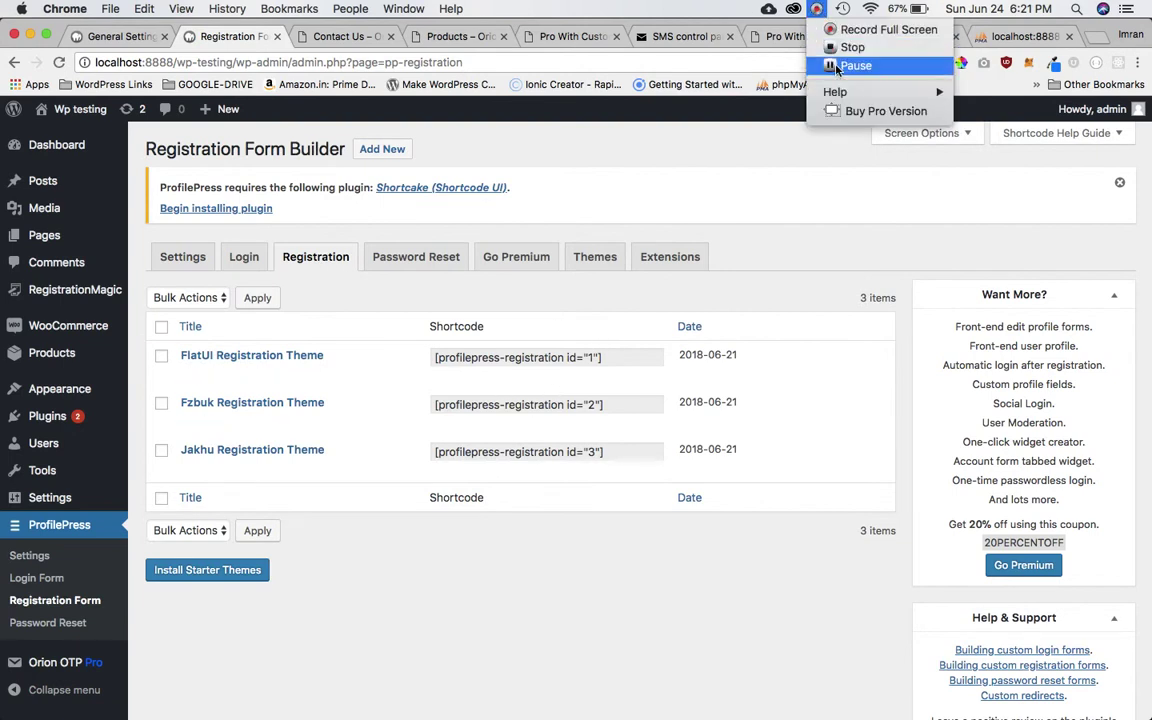
pyautogui.click(848, 64)
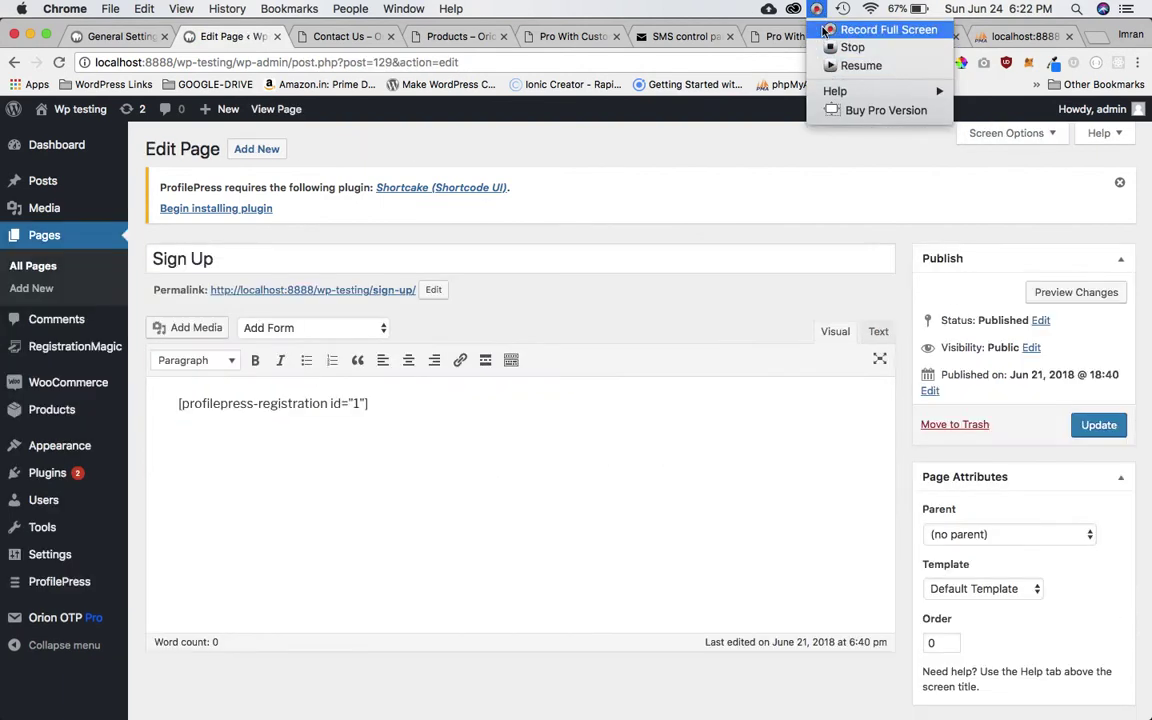
pyautogui.click(858, 65)
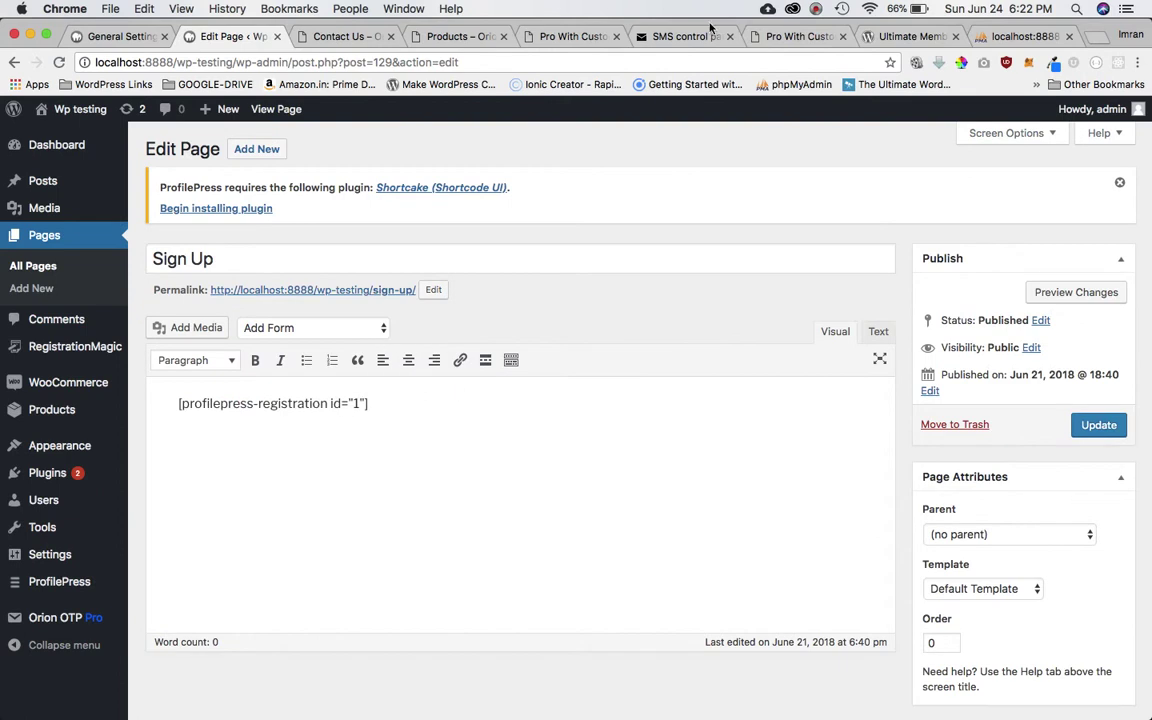
# Copy the Sign Up page's permalink address.
pyautogui.click(815, 9)
pyautogui.click(661, 388)
pyautogui.tripleClick(203, 258)
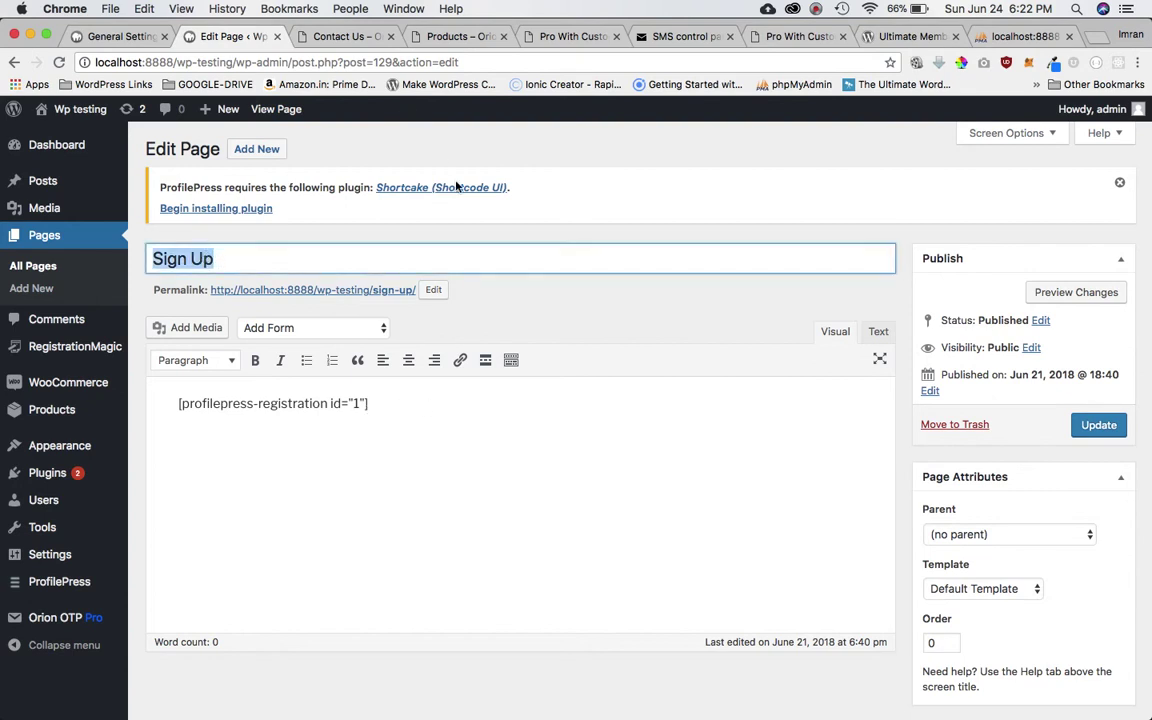
pyautogui.rightClick(384, 290)
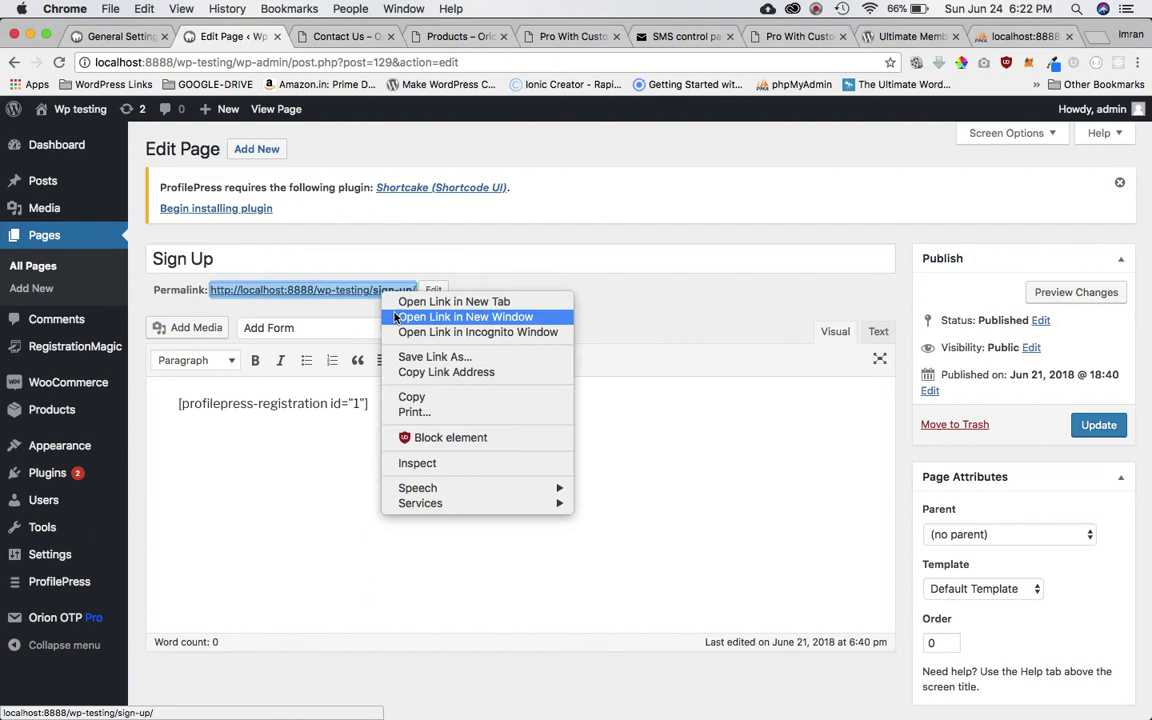
pyautogui.click(434, 372)
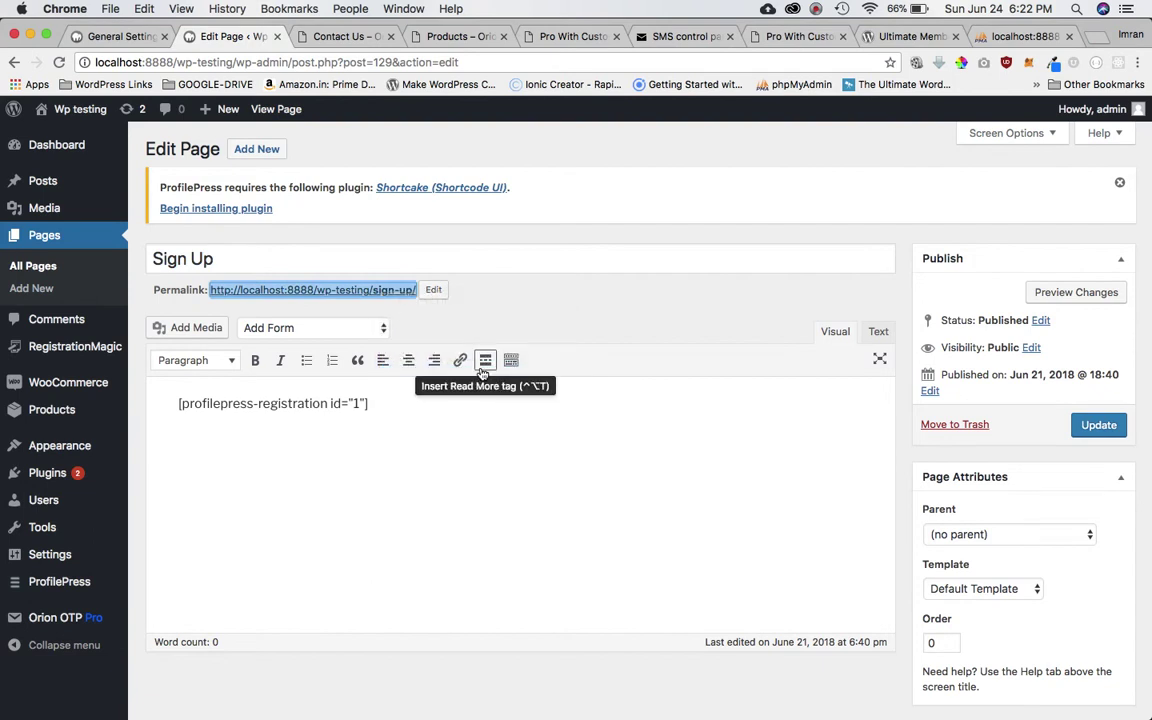
# Load the Sign Up page in a private window, shrink it right, and return to the editor.
pyautogui.press('super+shift+n')
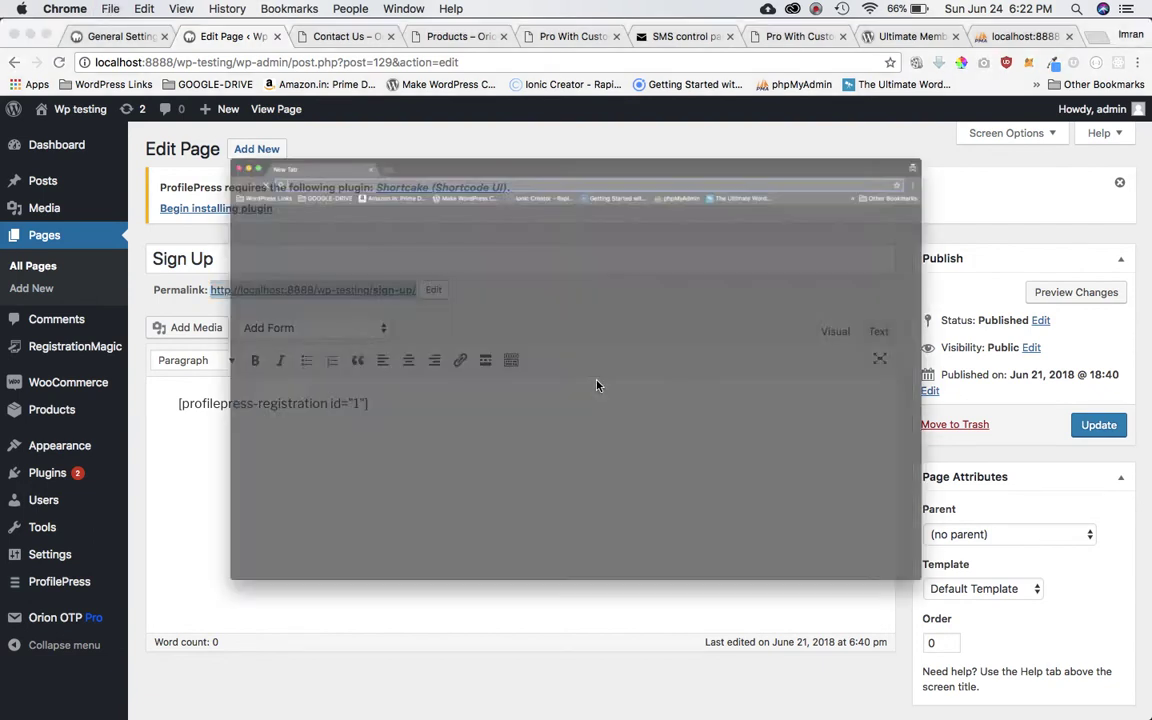
pyautogui.press('super+v')
pyautogui.press('Return')
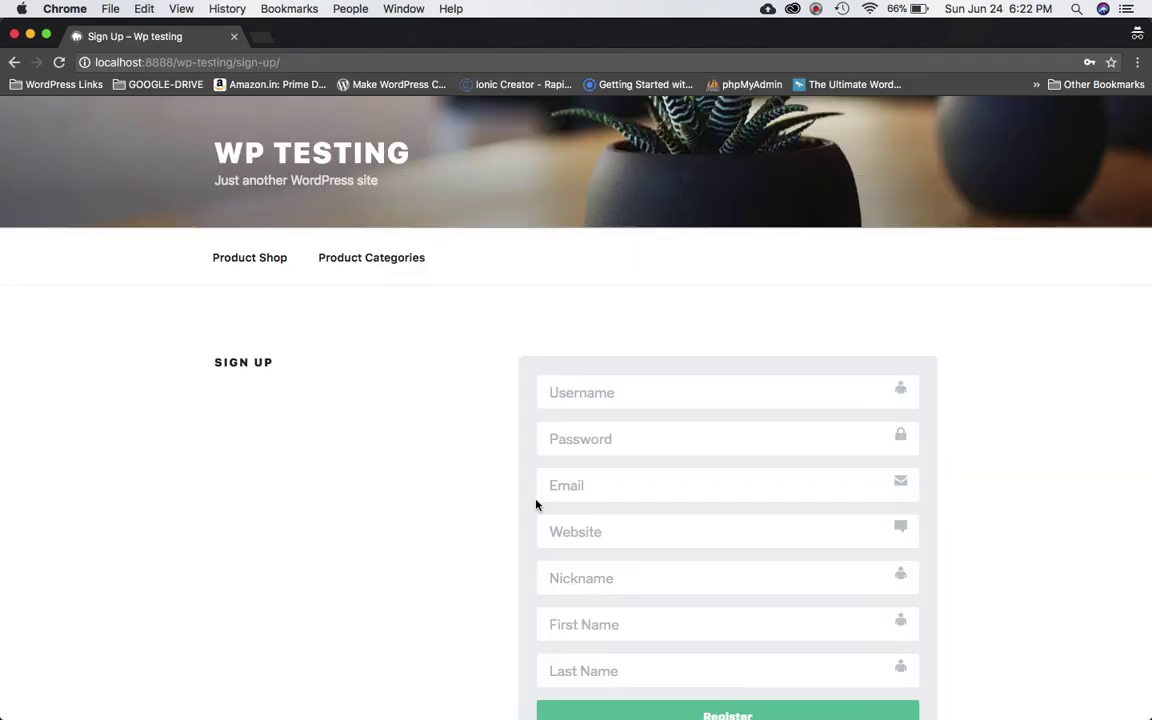
pyautogui.scroll(-5, 537, 504)
pyautogui.scroll(3, 749, 352)
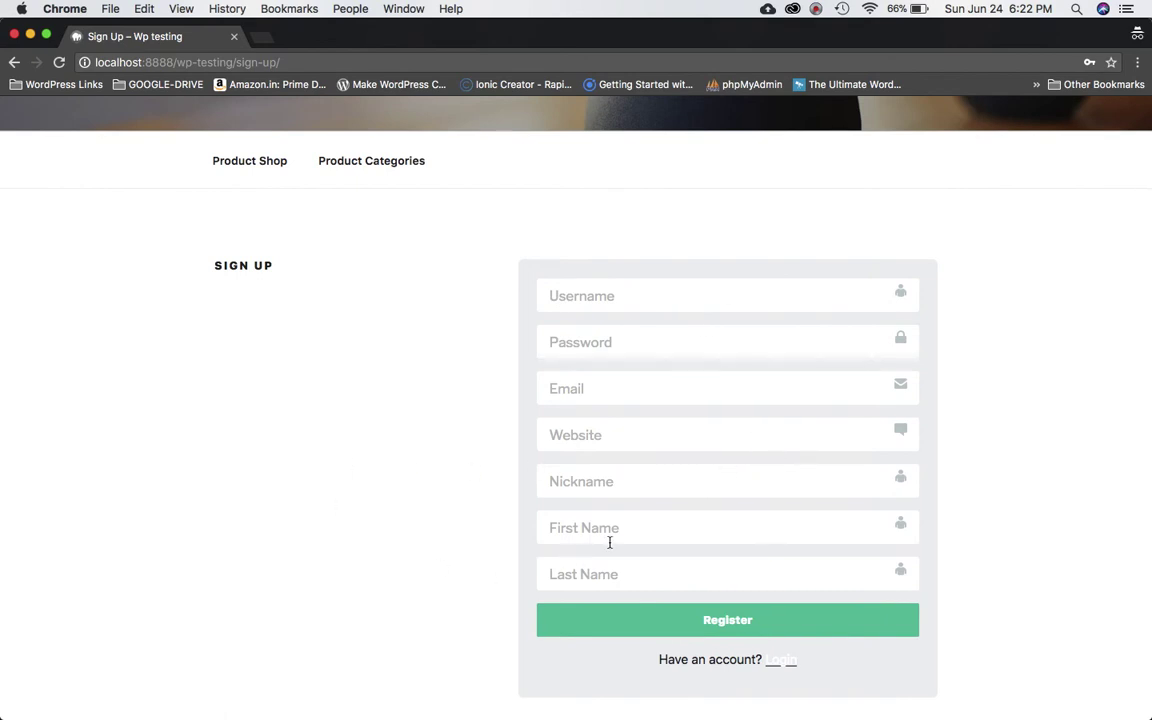
pyautogui.scroll(-2, 685, 515)
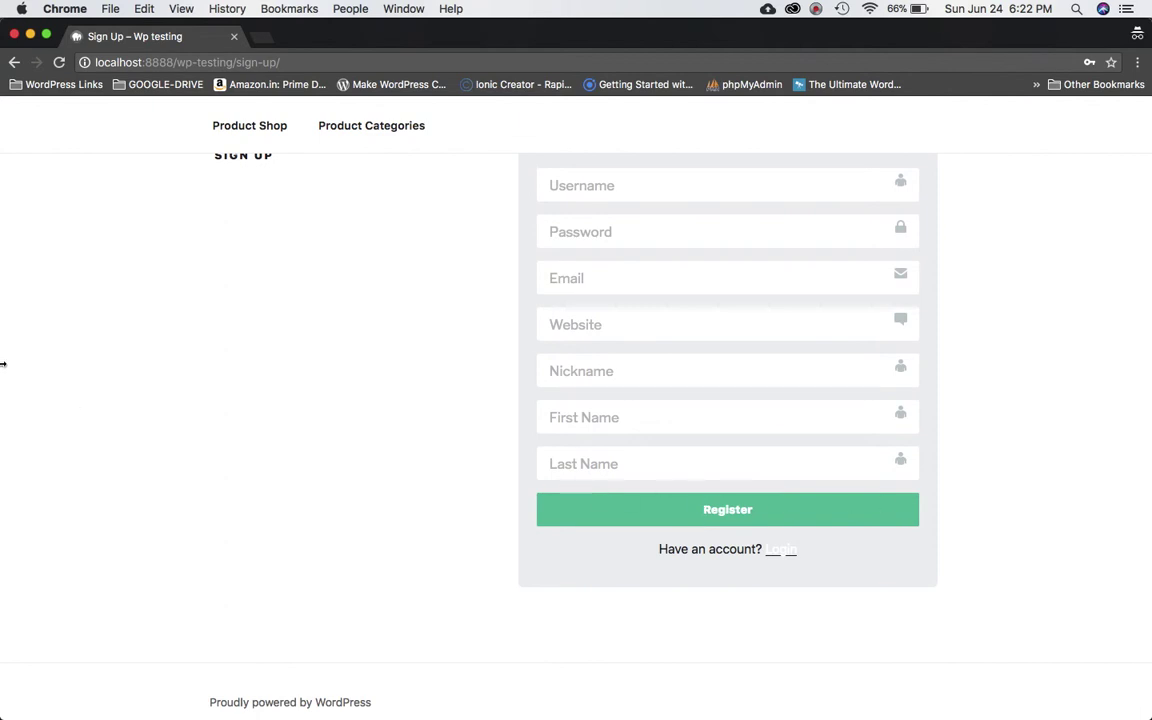
pyautogui.moveTo(41, 357); pyautogui.dragTo(572, 342)
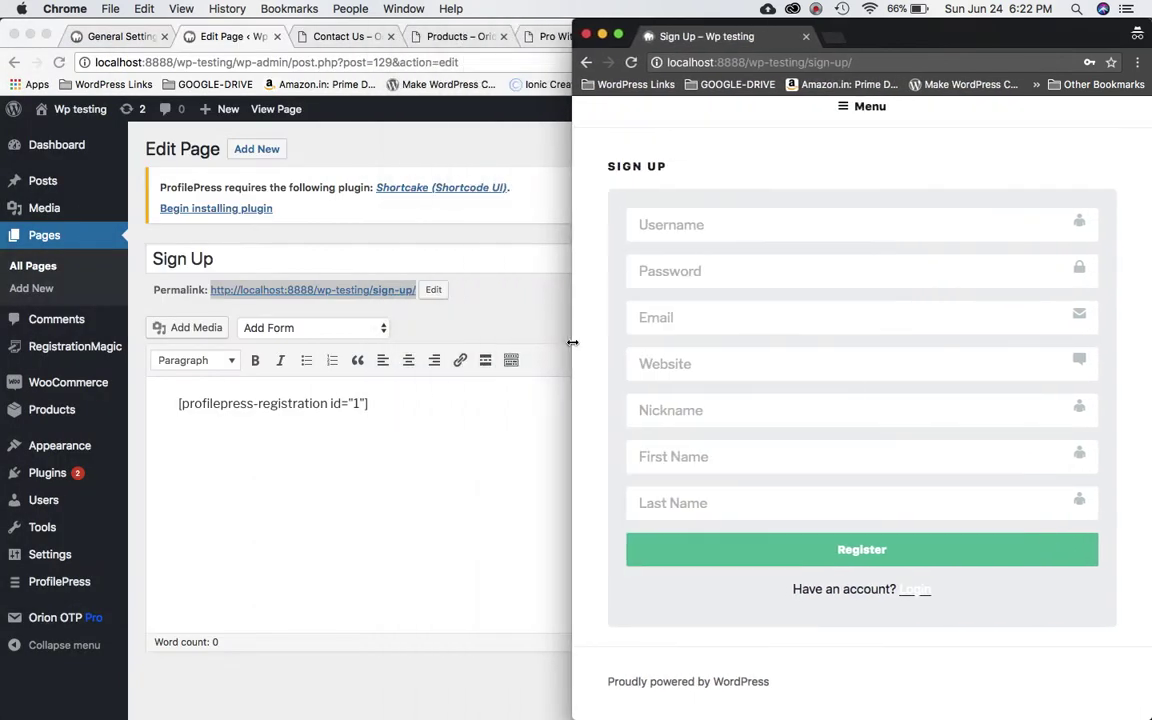
pyautogui.click(309, 490)
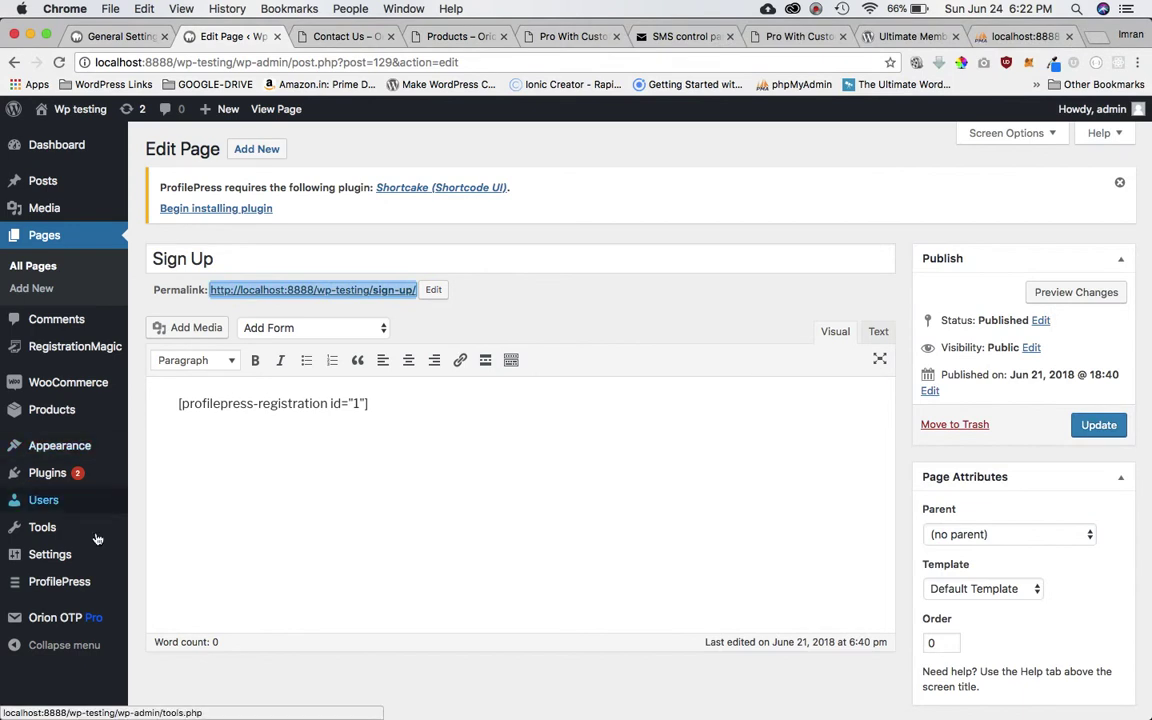
# Review the Orion OTP Pro settings, including API configuration and OTP route.
pyautogui.click(63, 622)
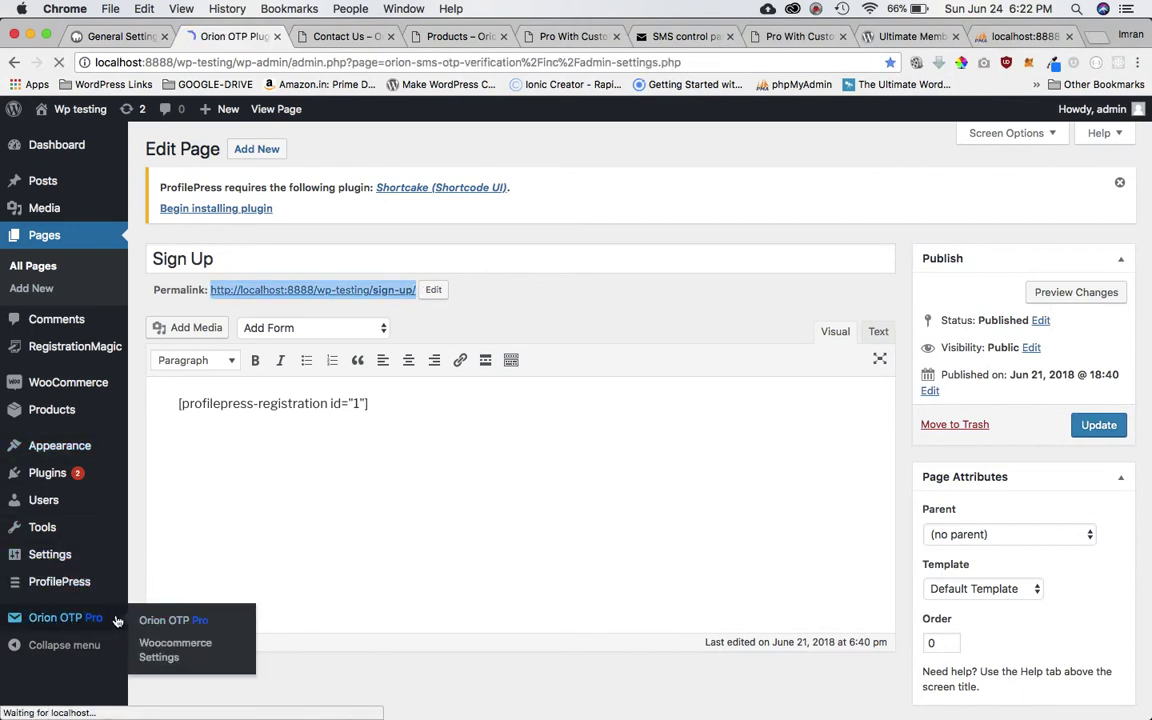
pyautogui.scroll(-3, 236, 565)
pyautogui.scroll(5, 236, 565)
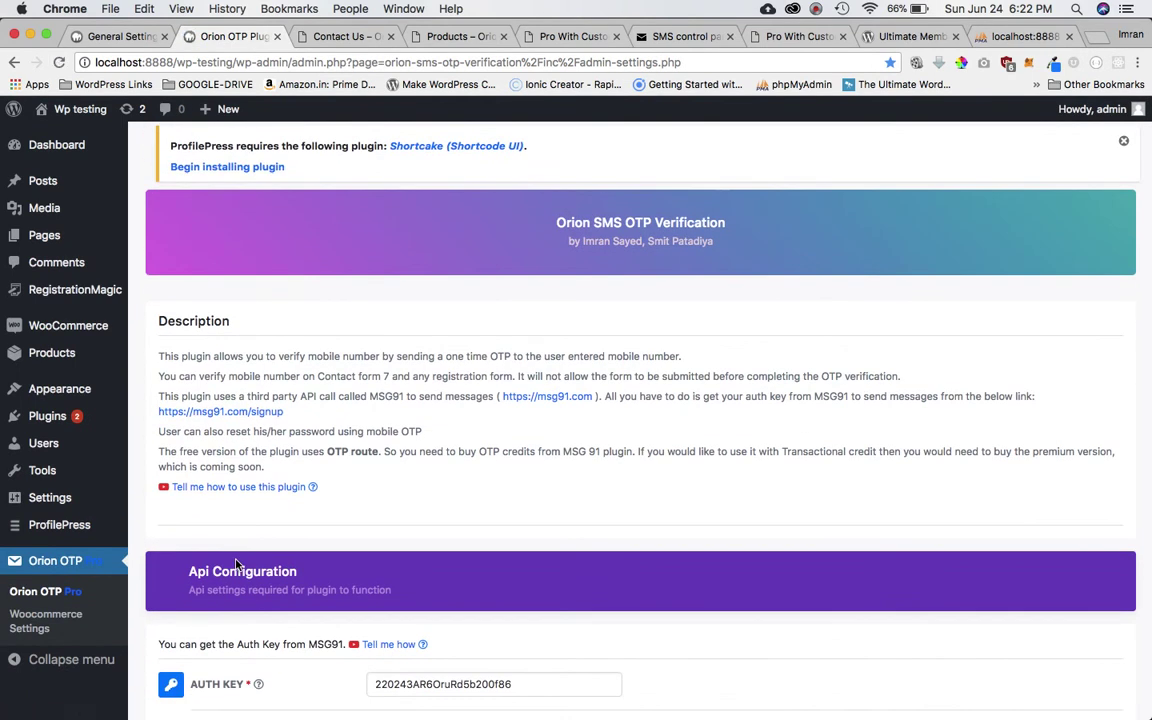
pyautogui.scroll(-4, 514, 575)
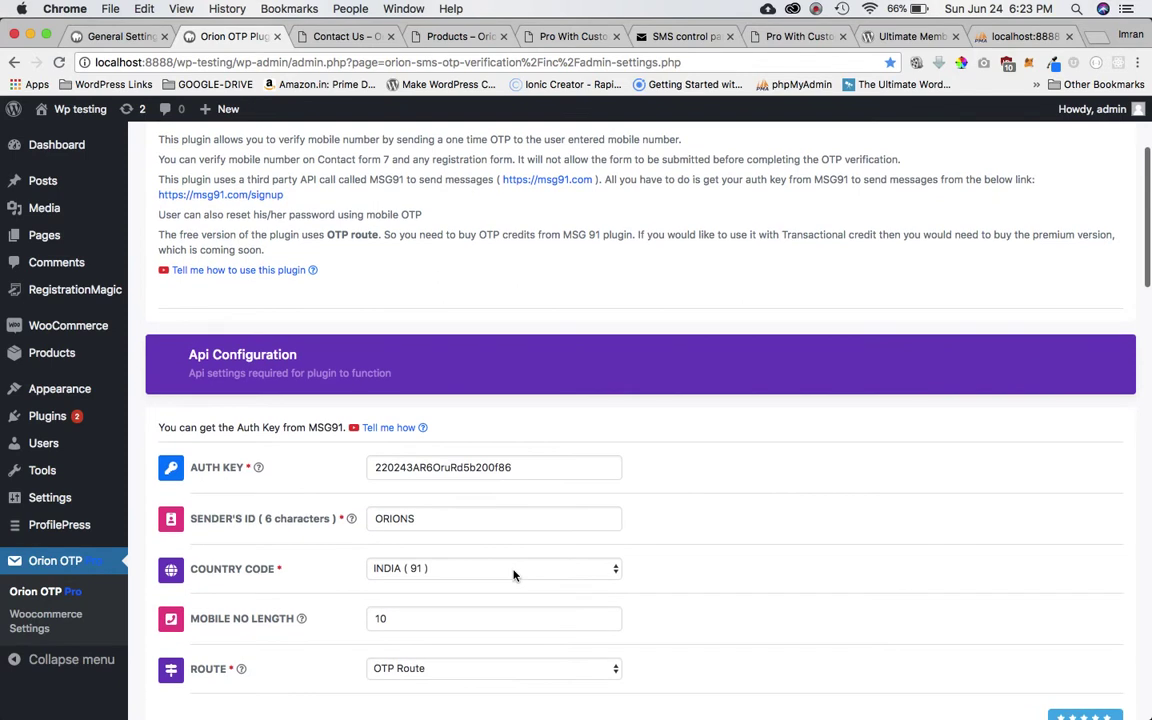
# Browse the Contact Us, shop and Orion Hive pages, then view the MSG91 API key page.
pyautogui.click(360, 36)
pyautogui.click(425, 38)
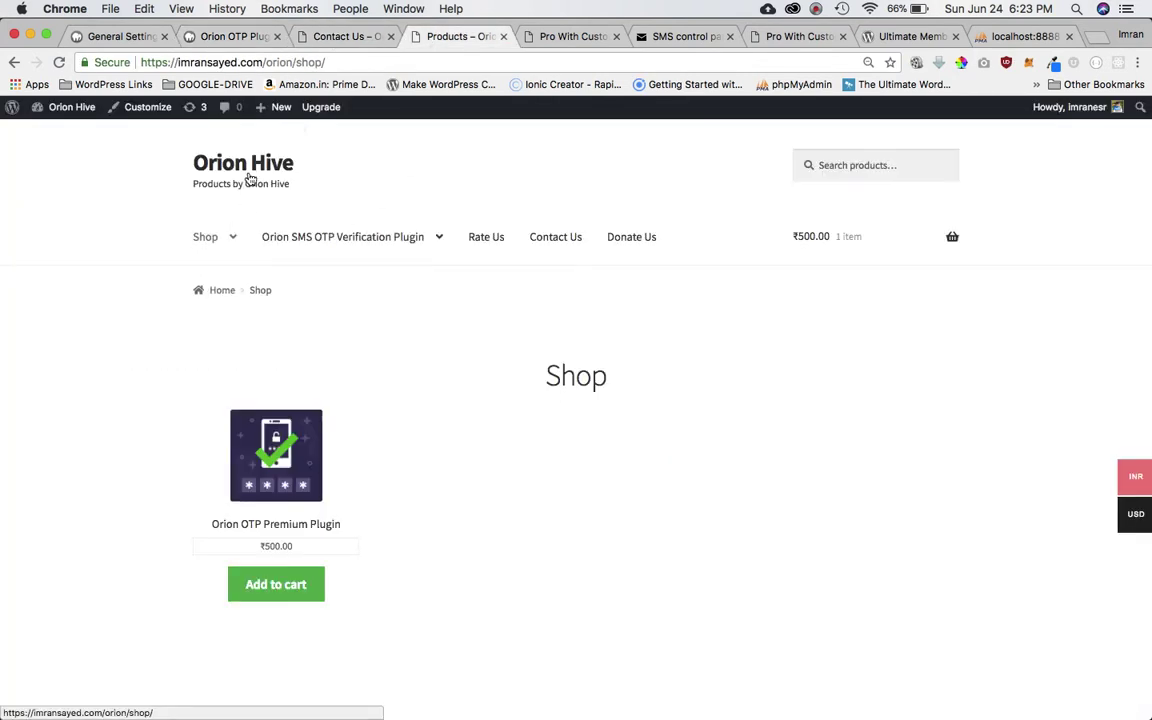
pyautogui.click(206, 170)
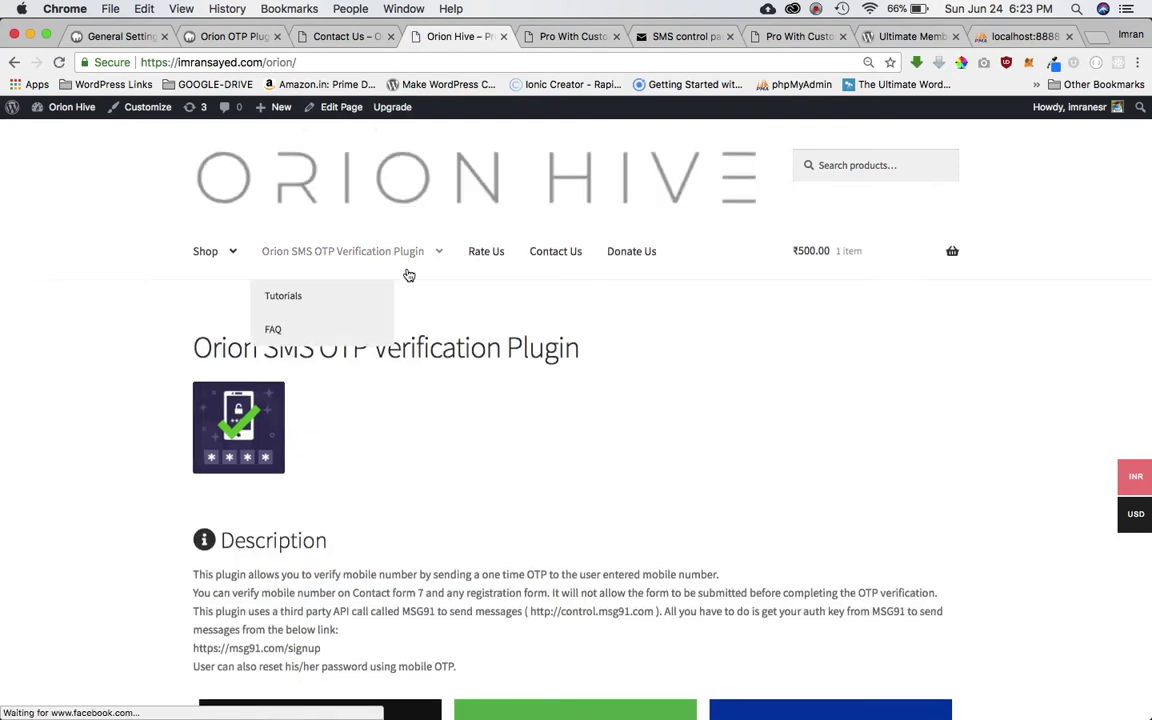
pyautogui.scroll(-5, 407, 272)
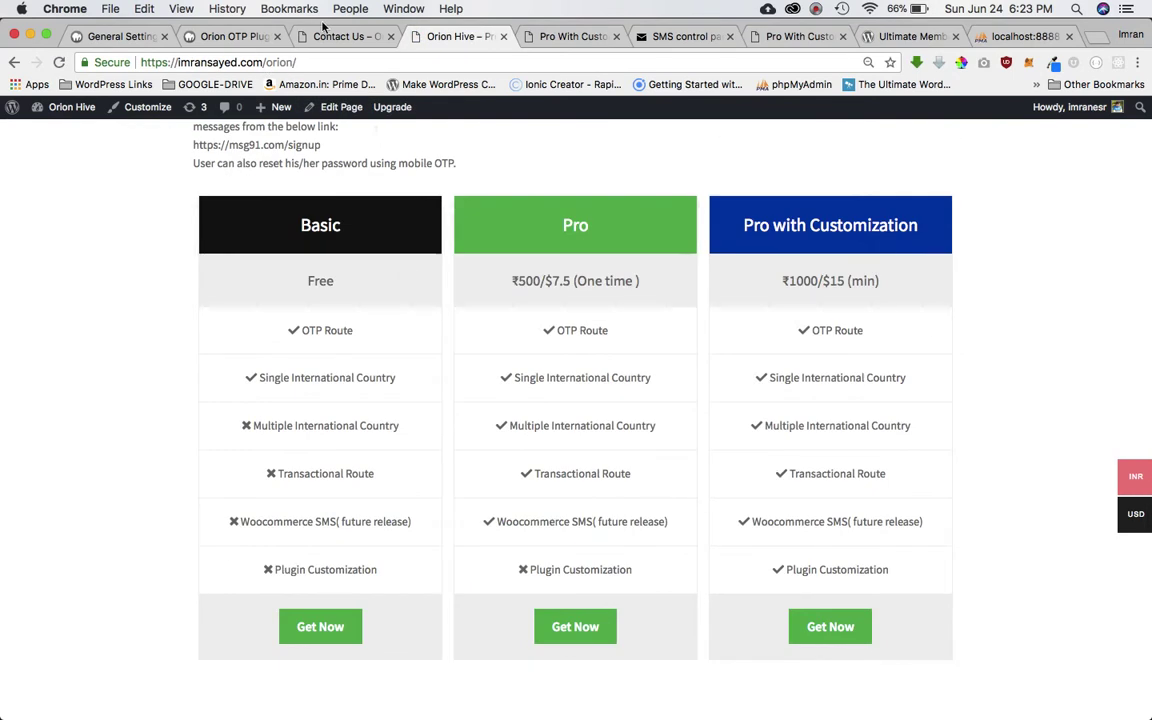
pyautogui.click(240, 33)
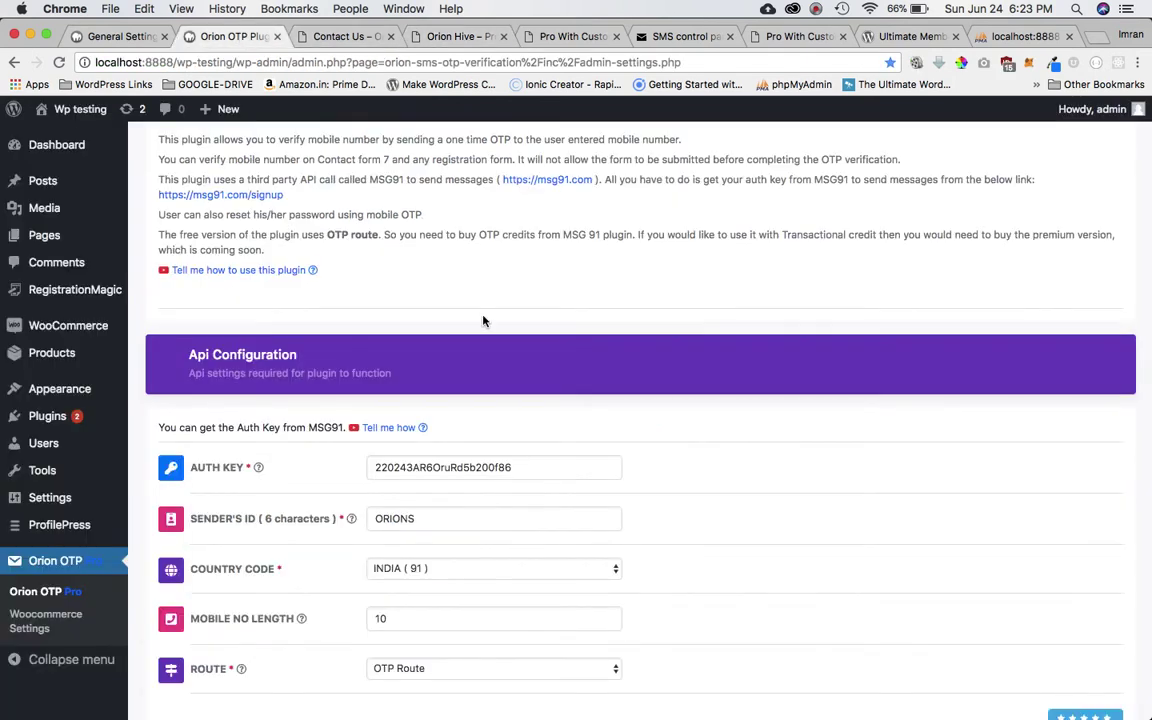
pyautogui.scroll(-1, 483, 320)
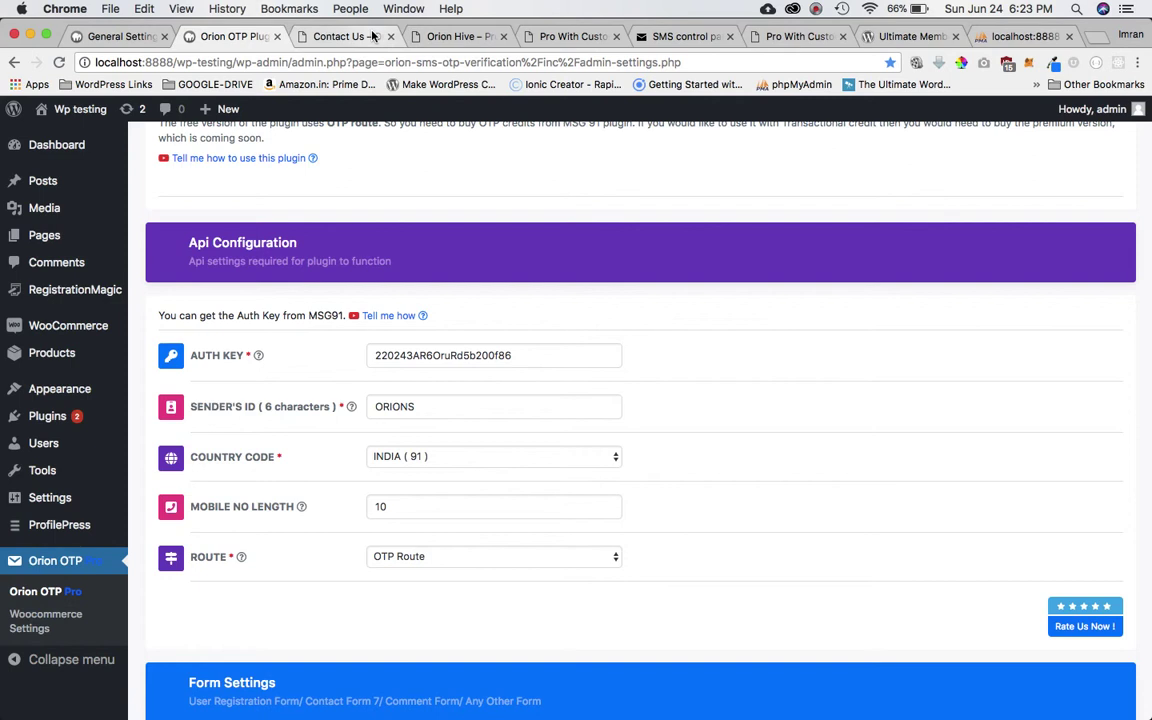
pyautogui.click(656, 36)
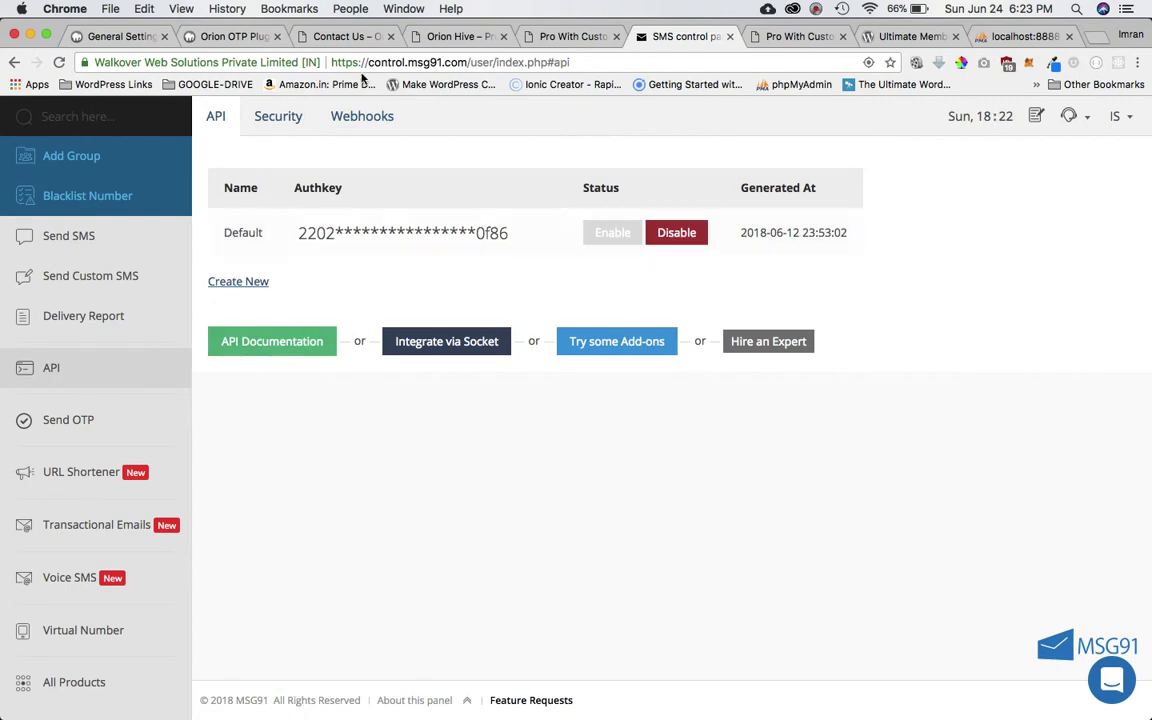
# Glance at Contact Us, then return to the Orion OTP Api Configuration with sender ID ORIONS.
pyautogui.click(335, 40)
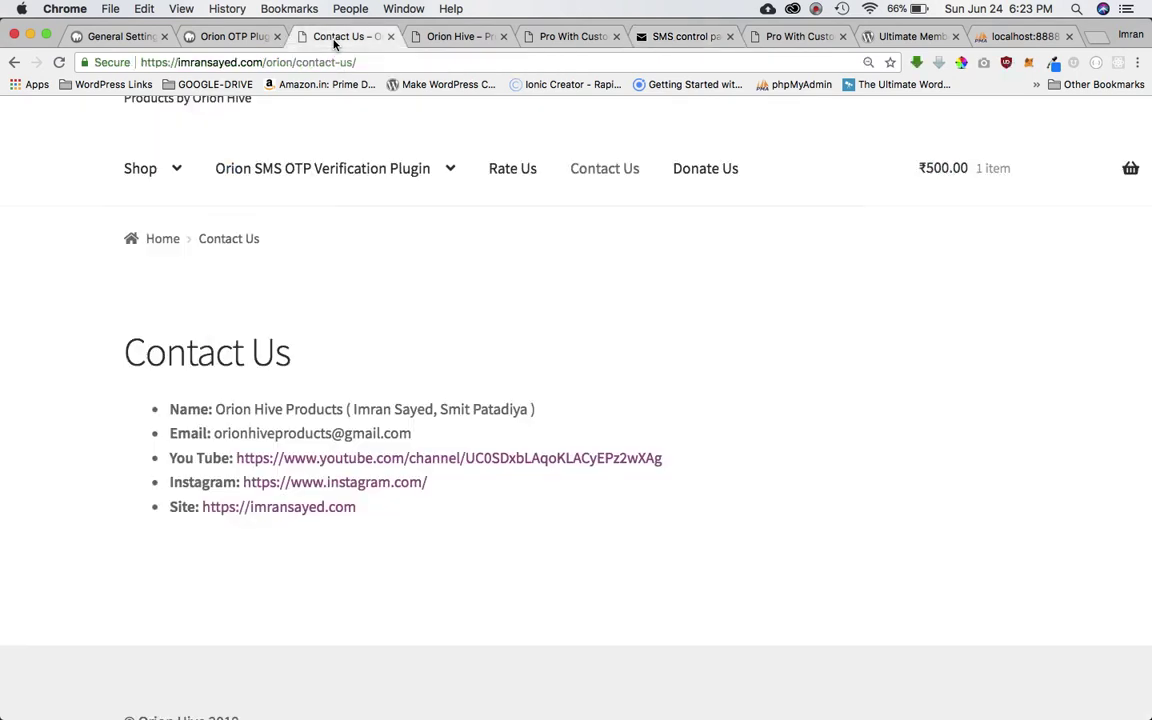
pyautogui.click(240, 36)
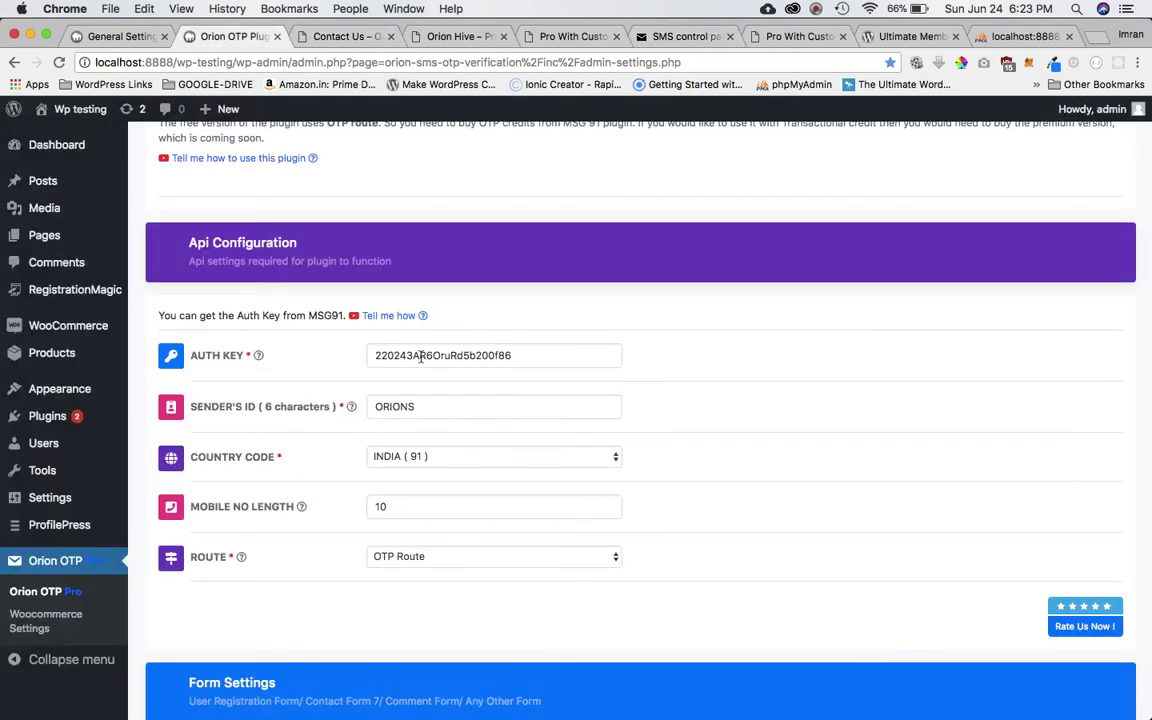
pyautogui.click(440, 404)
pyautogui.scroll(5, 440, 406)
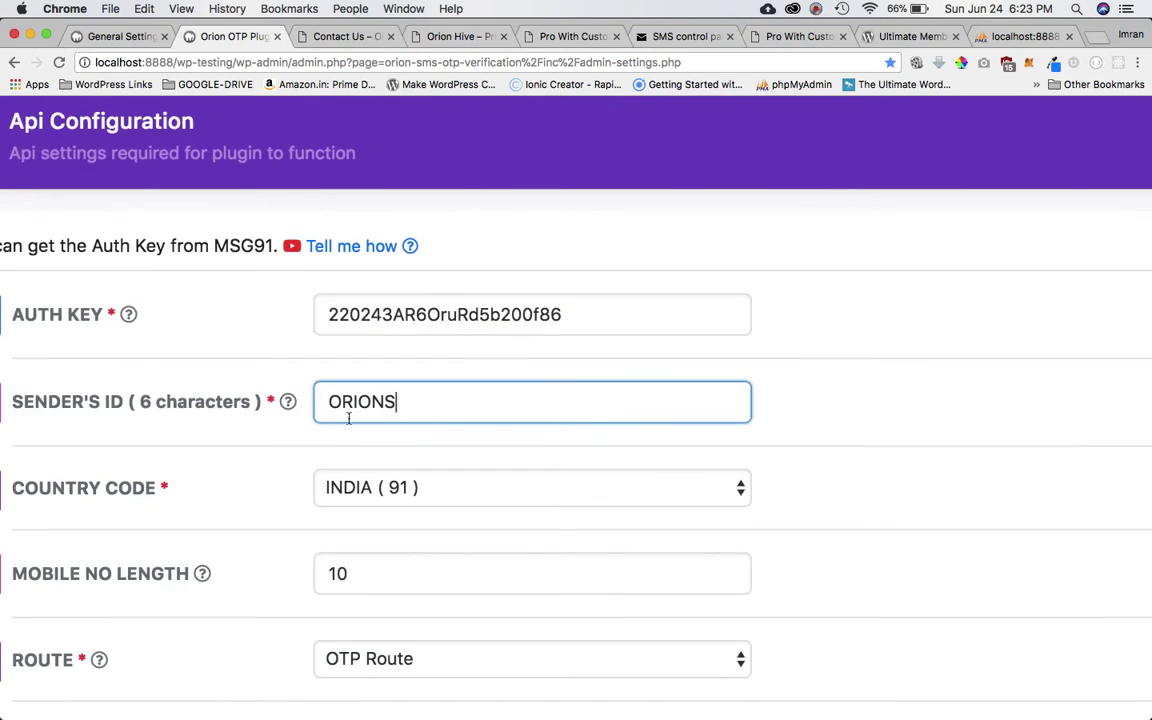
pyautogui.moveTo(251, 402)
pyautogui.scroll(-3, 367, 413)
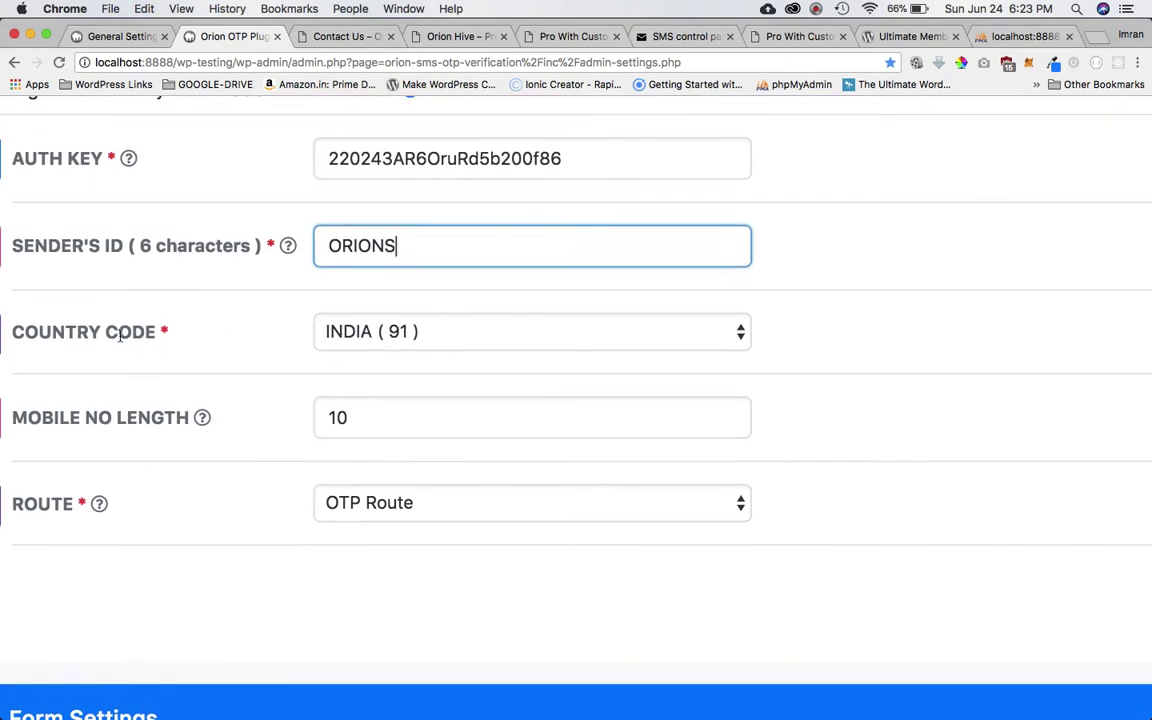
pyautogui.click(414, 322)
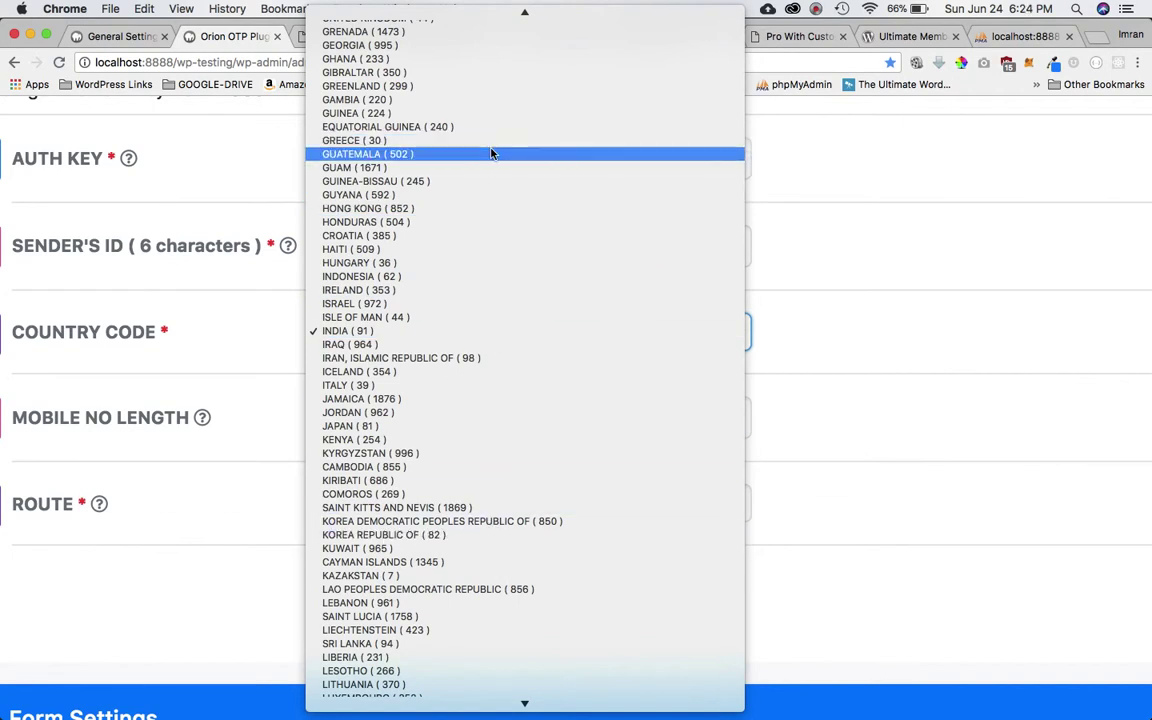
pyautogui.scroll(10, 491, 153)
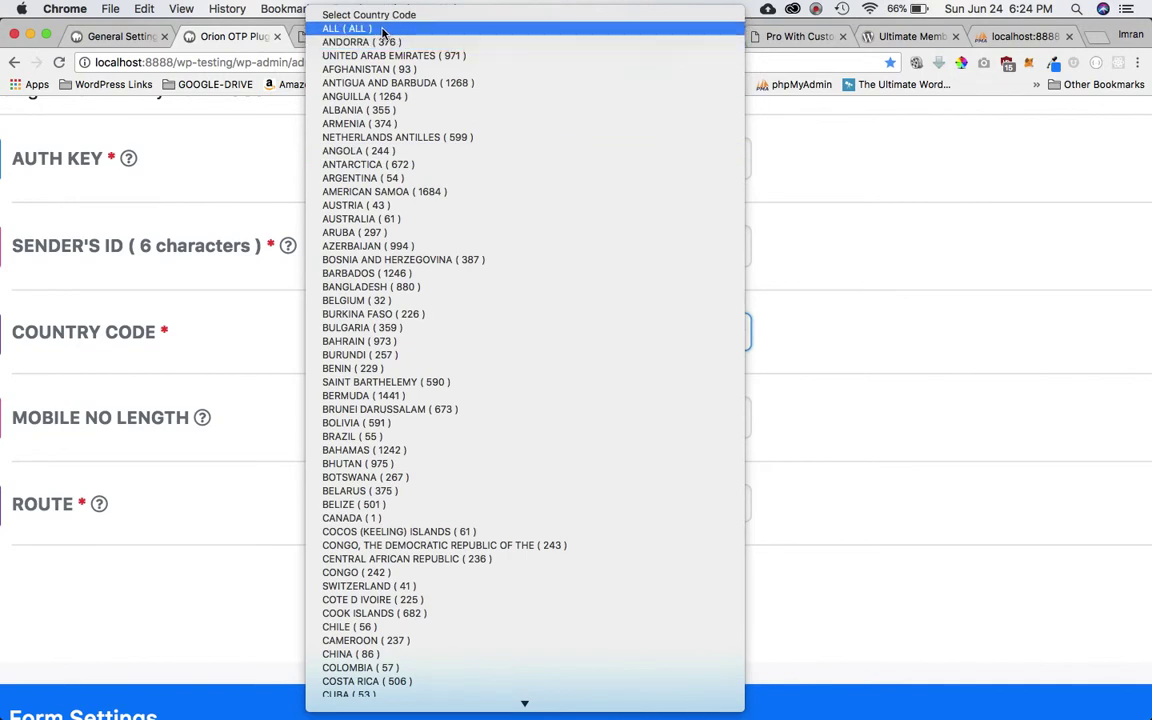
pyautogui.click(956, 306)
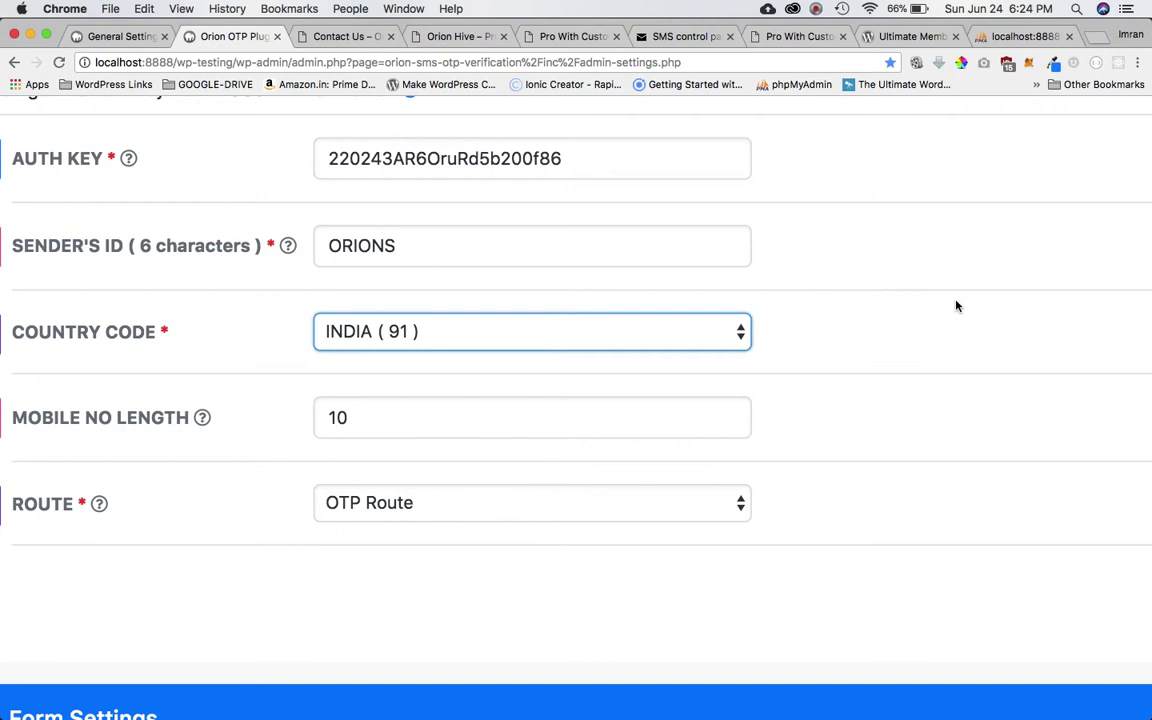
pyautogui.click(880, 325)
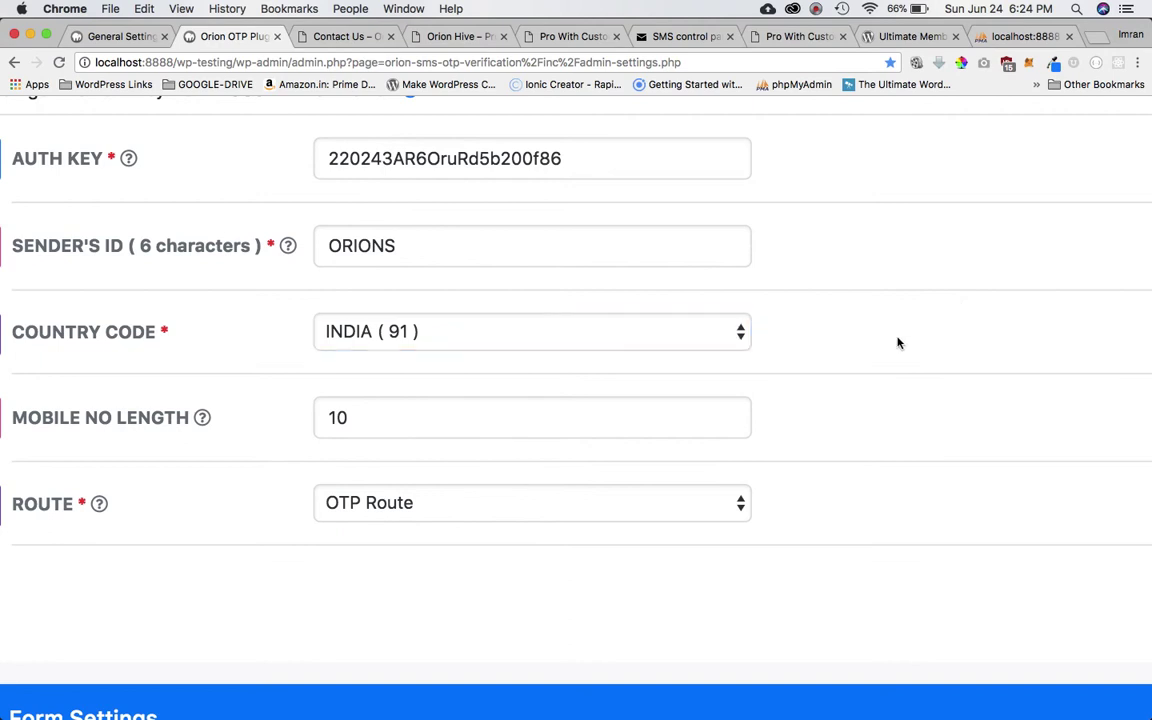
pyautogui.click(381, 431)
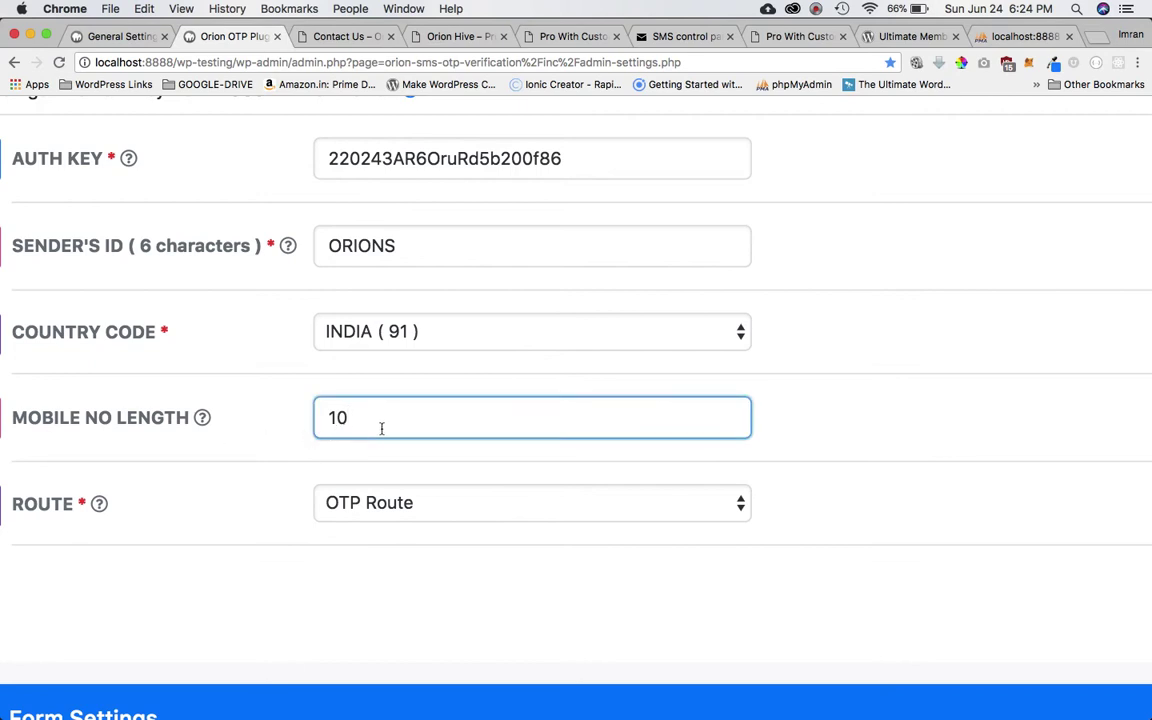
pyautogui.moveTo(204, 421)
pyautogui.scroll(-3, 790, 420)
pyautogui.click(581, 392)
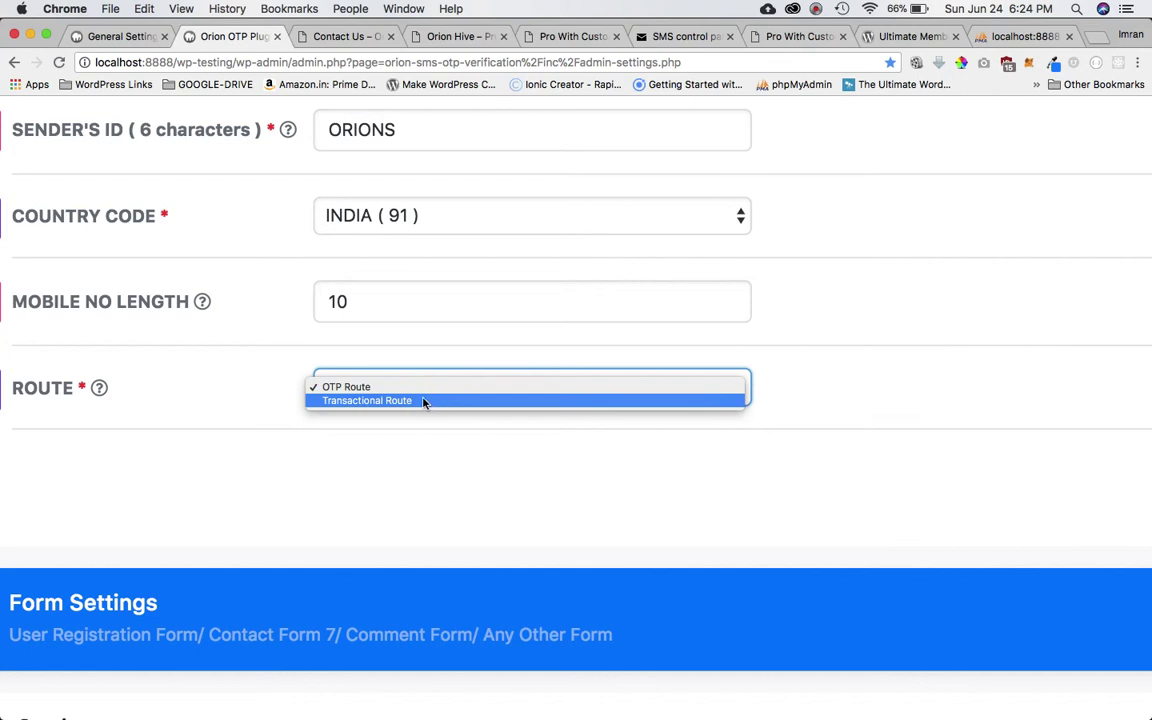
pyautogui.click(480, 452)
pyautogui.scroll(-5, 481, 453)
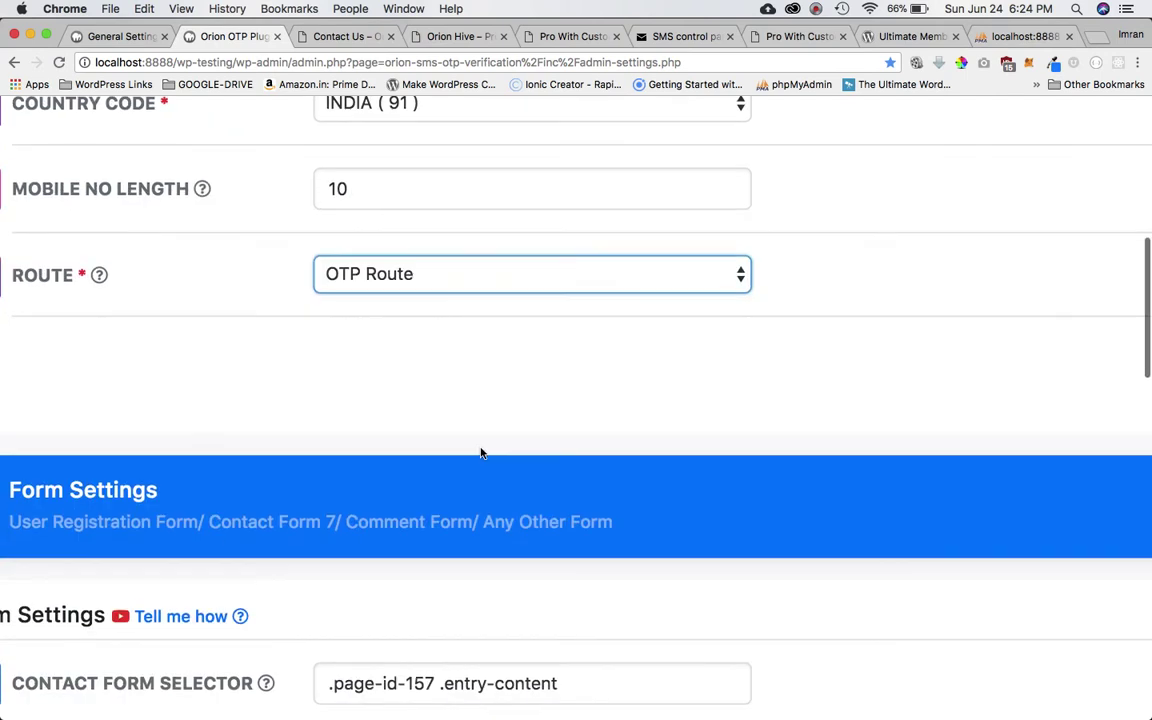
pyautogui.scroll(3, 480, 452)
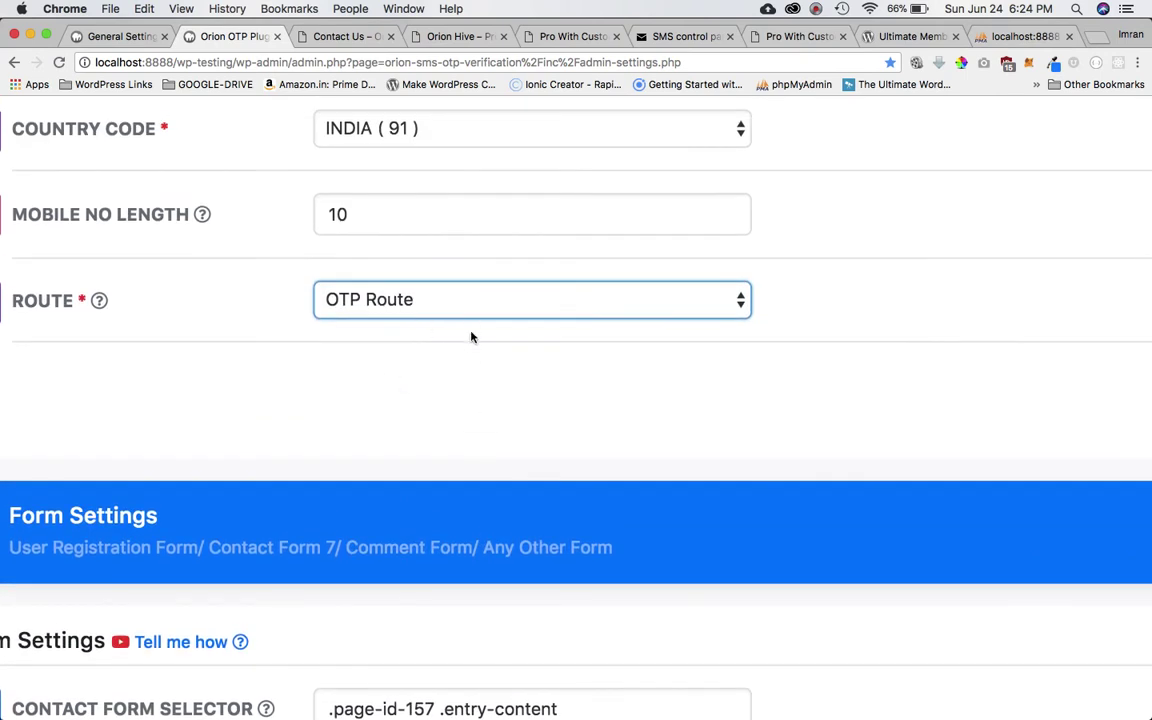
pyautogui.scroll(-3, 496, 419)
pyautogui.scroll(2, 497, 420)
pyautogui.scroll(5, 497, 420)
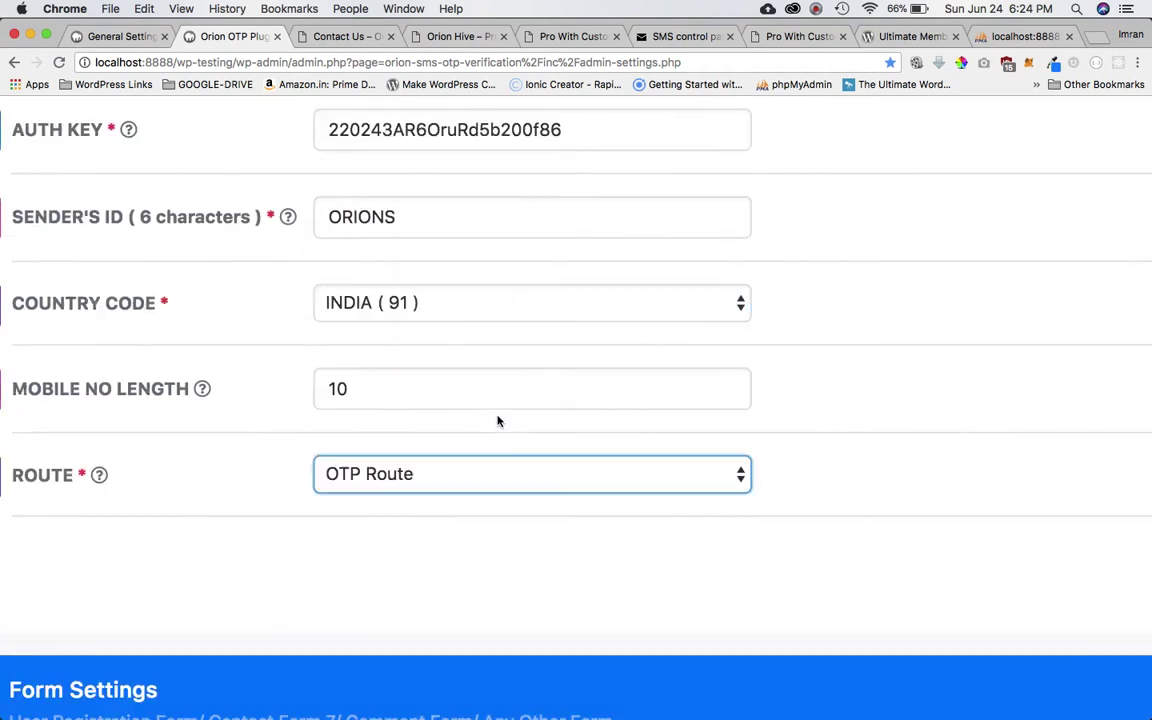
pyautogui.scroll(-12, 497, 420)
# Clear the Contact Form Selector and the #register Submit Button Selector.
pyautogui.scroll(-3, 497, 420)
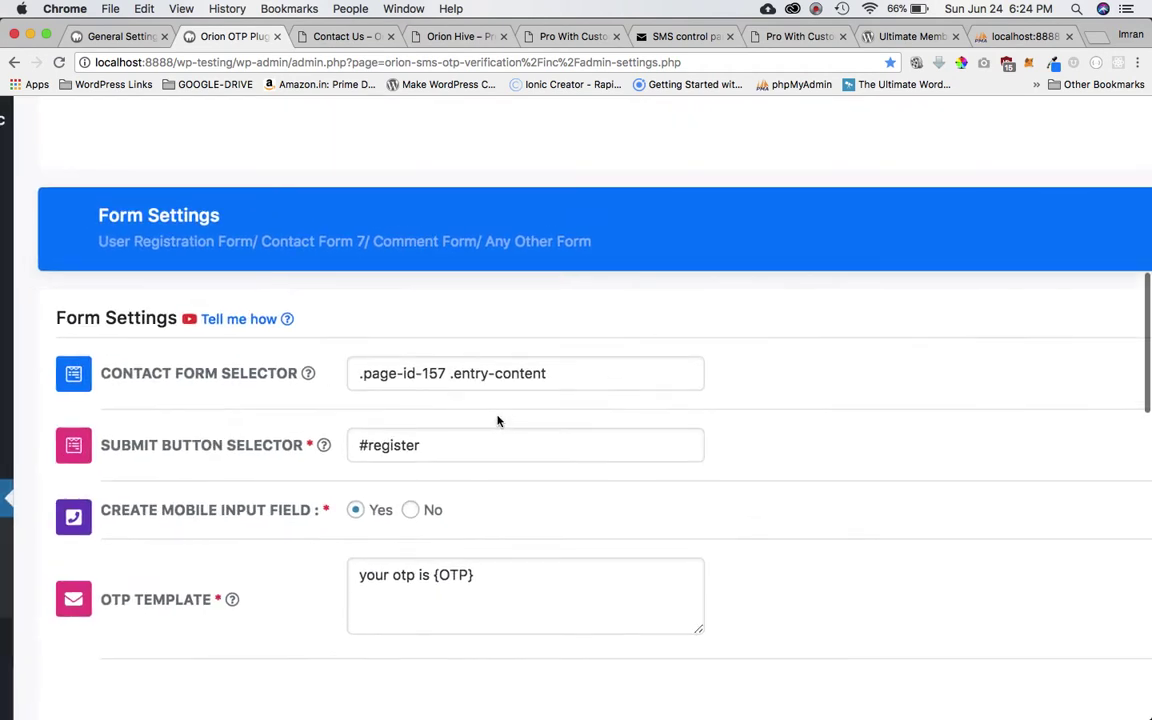
pyautogui.click(489, 378)
pyautogui.press('super+a')
pyautogui.press('BackSpace')
pyautogui.click(461, 437)
pyautogui.press('super+a')
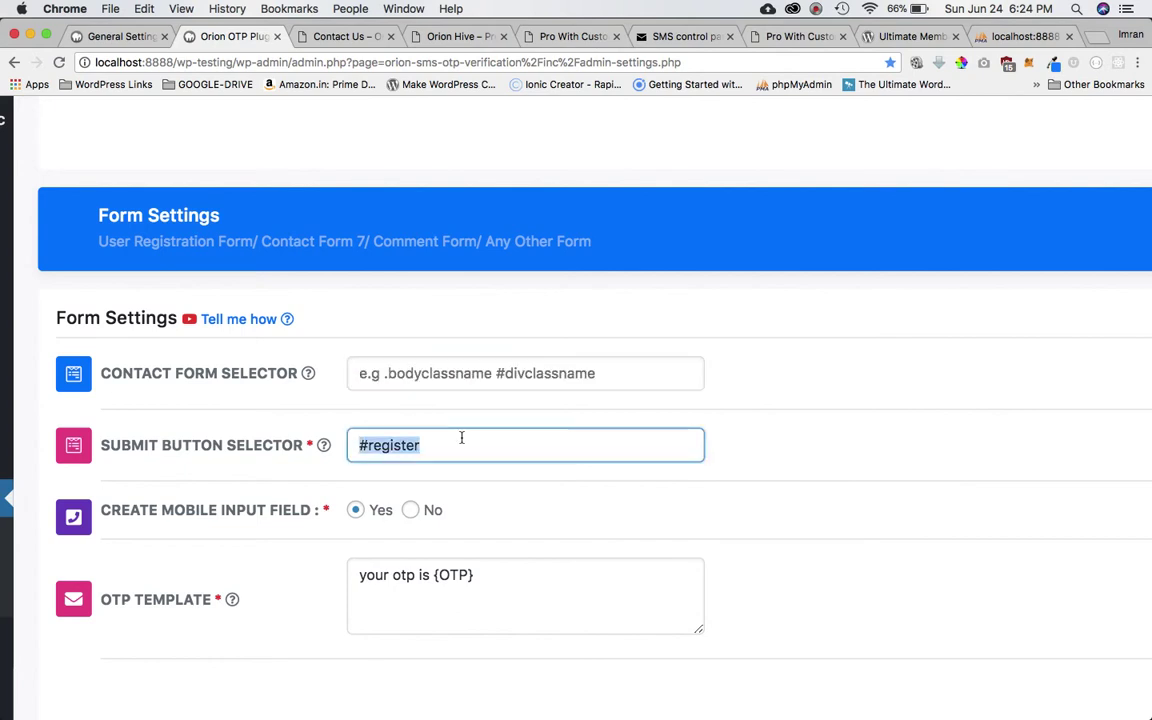
pyautogui.press('BackSpace')
# Delete the old 'your otp is {OTP}' template and tile the Sign Up window beside the settings.
pyautogui.click(506, 575)
pyautogui.press('super+a')
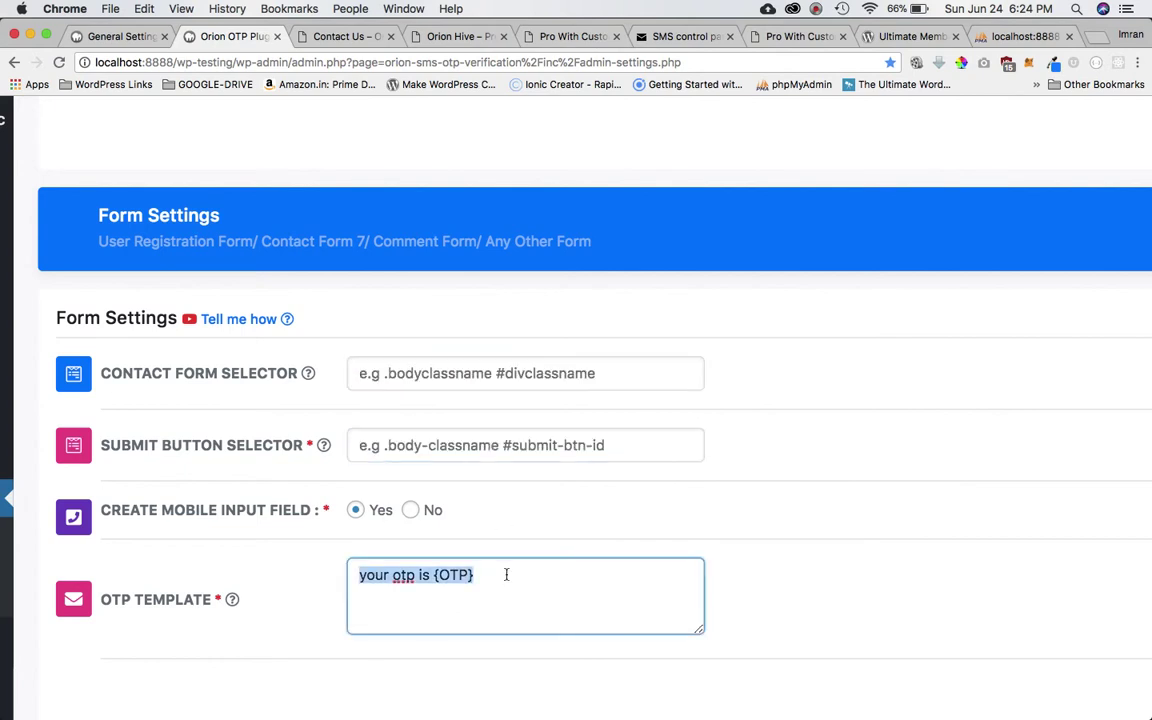
pyautogui.press('BackSpace')
pyautogui.moveTo(165, 377)
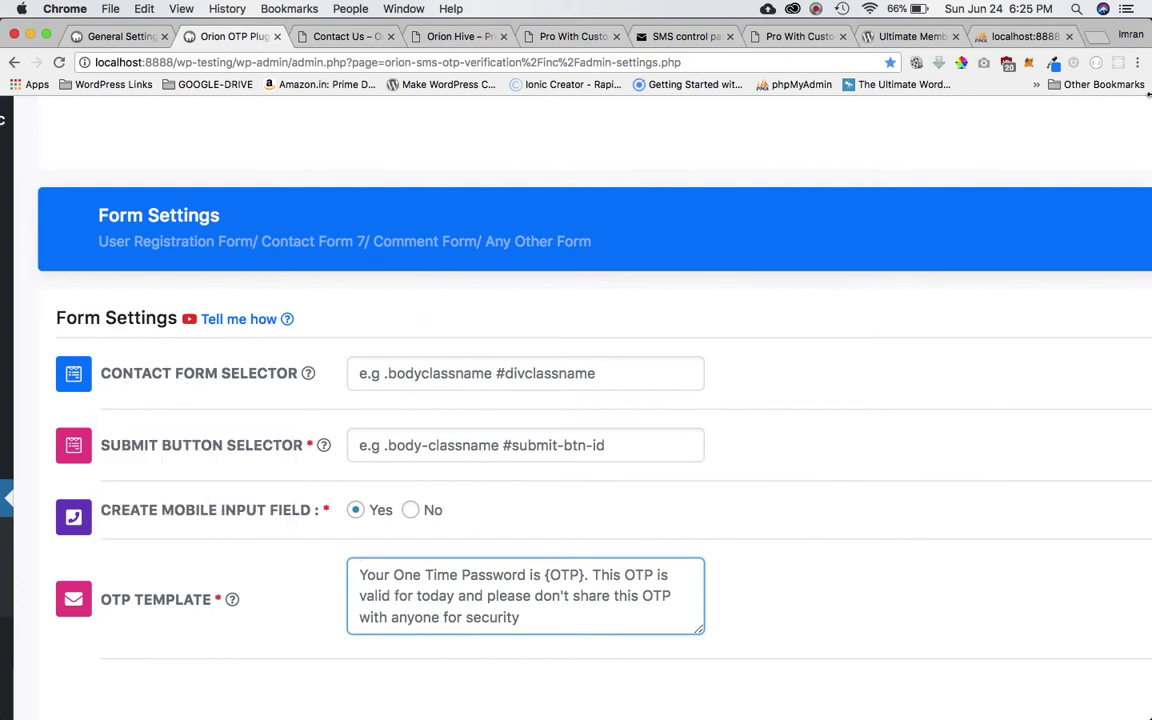
pyautogui.hotkey('ctrl', 'alt', 'Left')
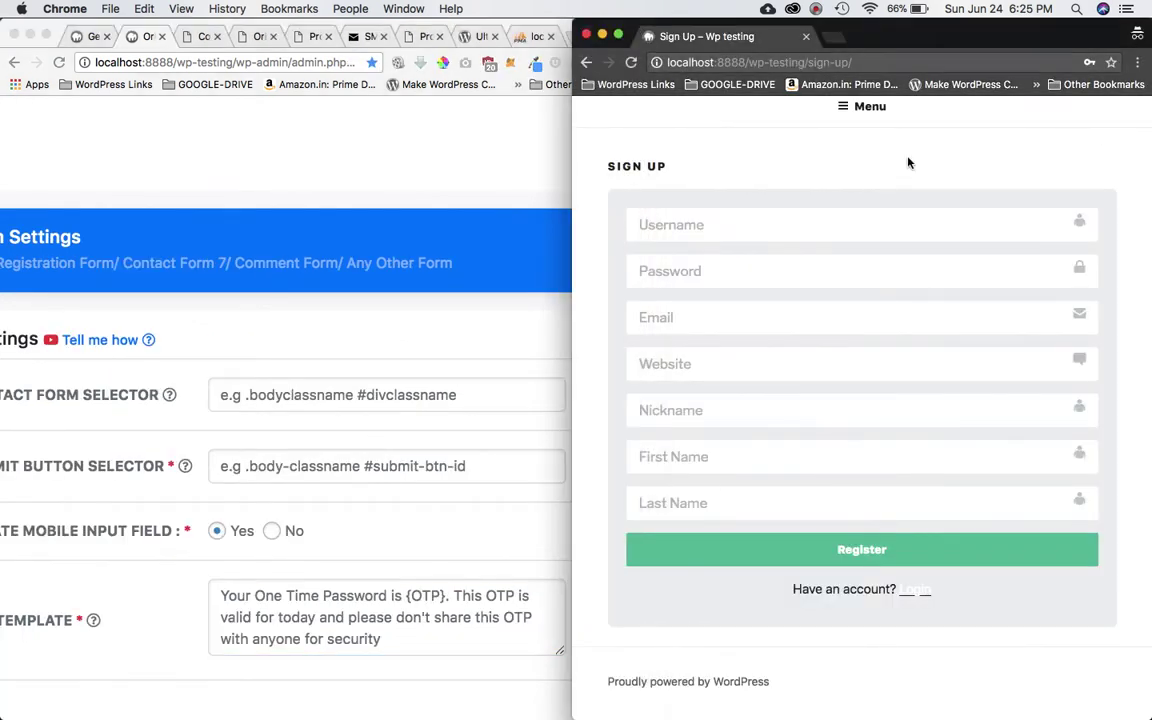
# Inspect the Sign Up page's body element and select its page-id-129 class.
pyautogui.rightClick(868, 160)
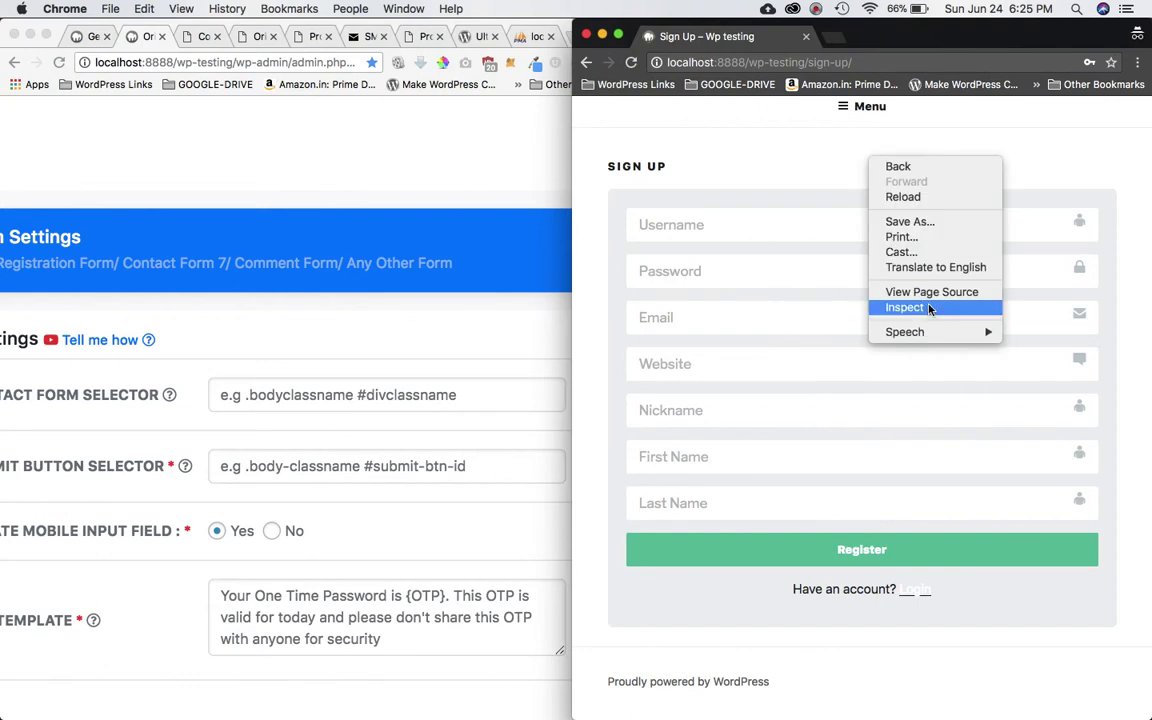
pyautogui.click(830, 313)
pyautogui.moveTo(572, 137); pyautogui.dragTo(256, 137)
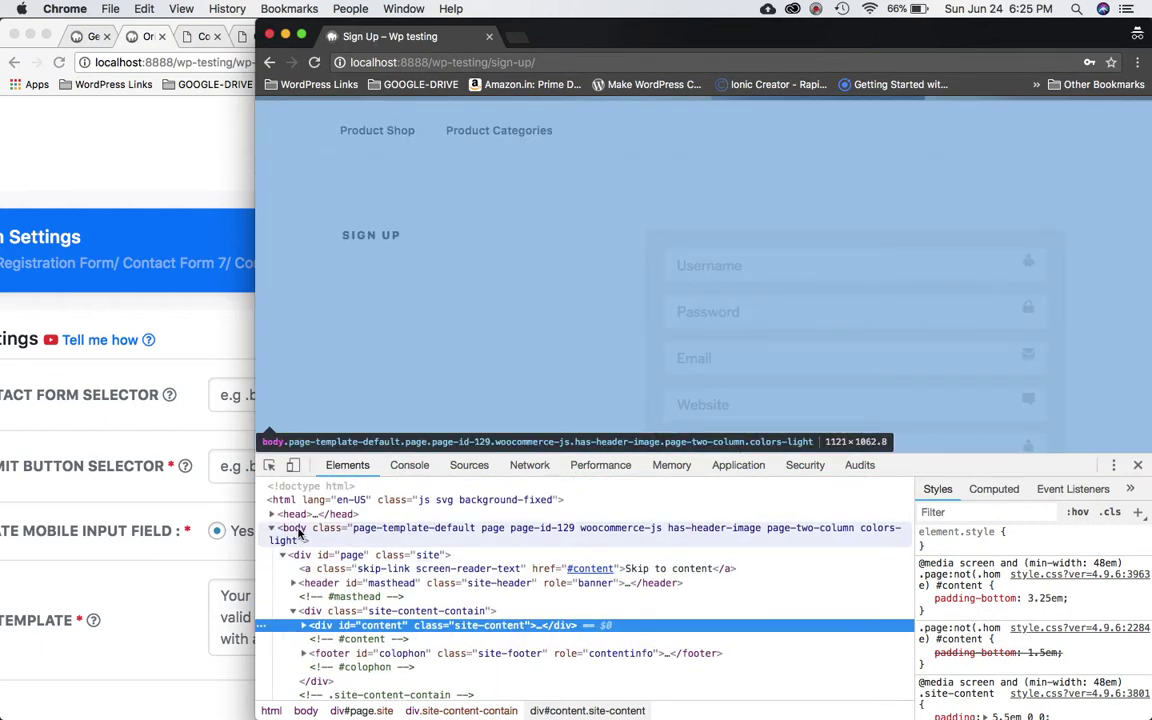
pyautogui.click(320, 534)
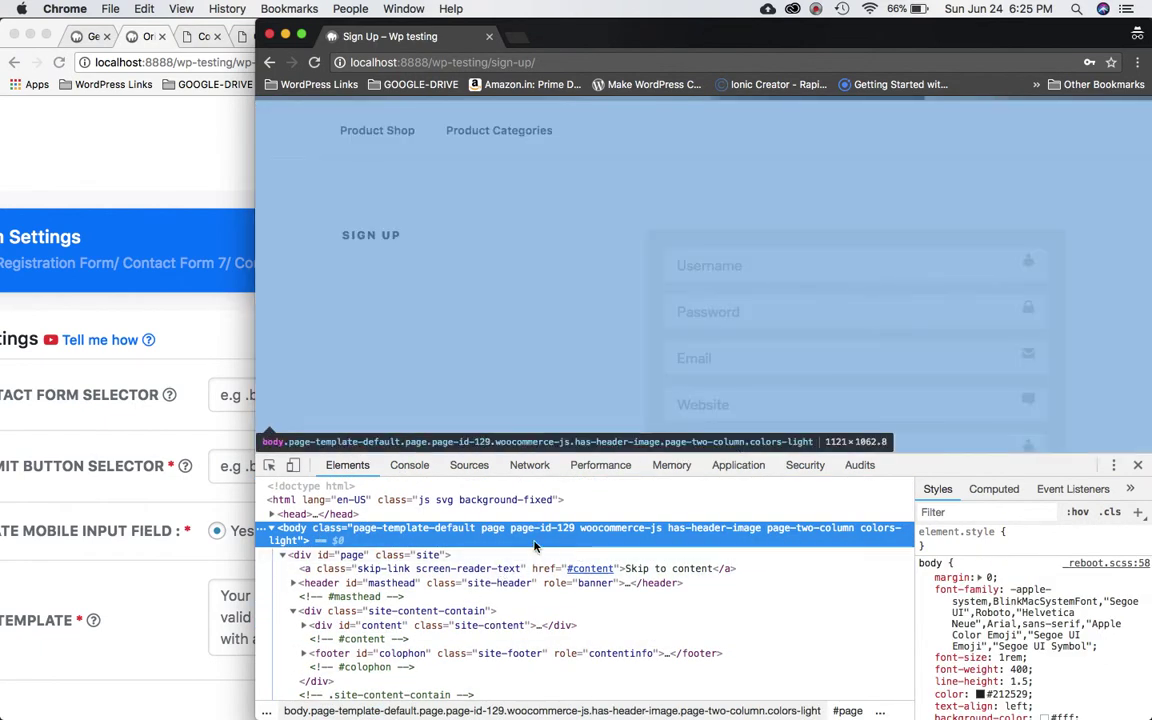
pyautogui.doubleClick(515, 533)
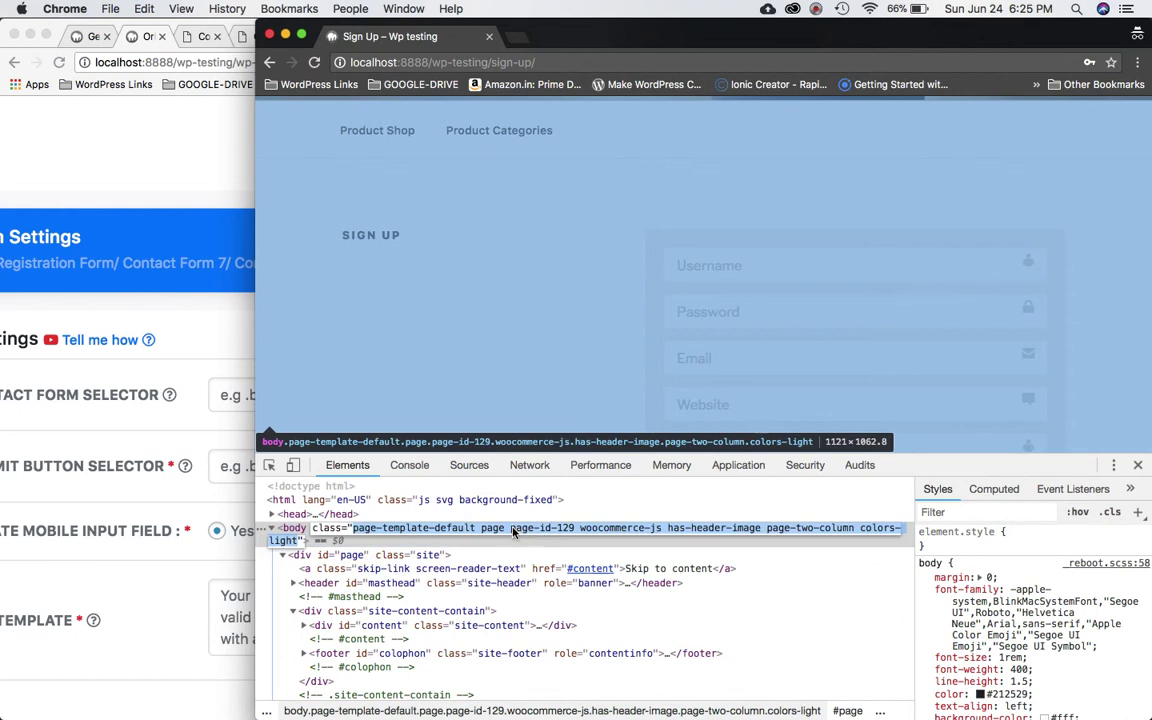
pyautogui.click(512, 533)
pyautogui.moveTo(511, 533); pyautogui.dragTo(570, 533)
pyautogui.press('super+c')
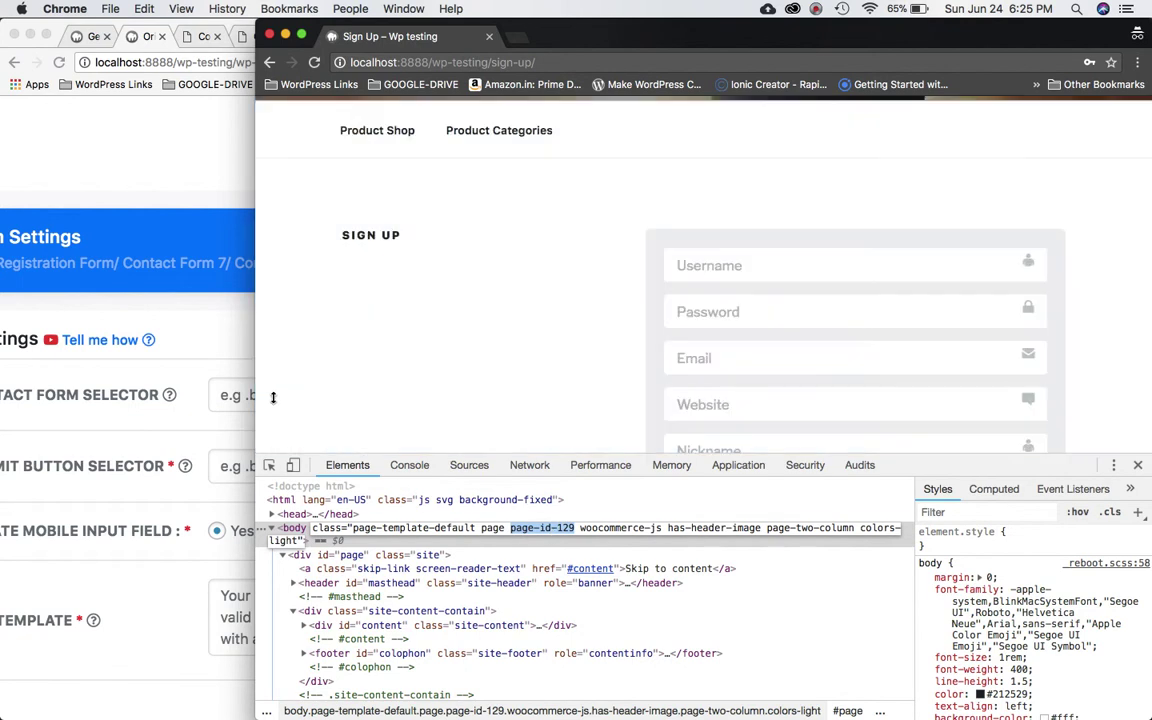
pyautogui.click(209, 360)
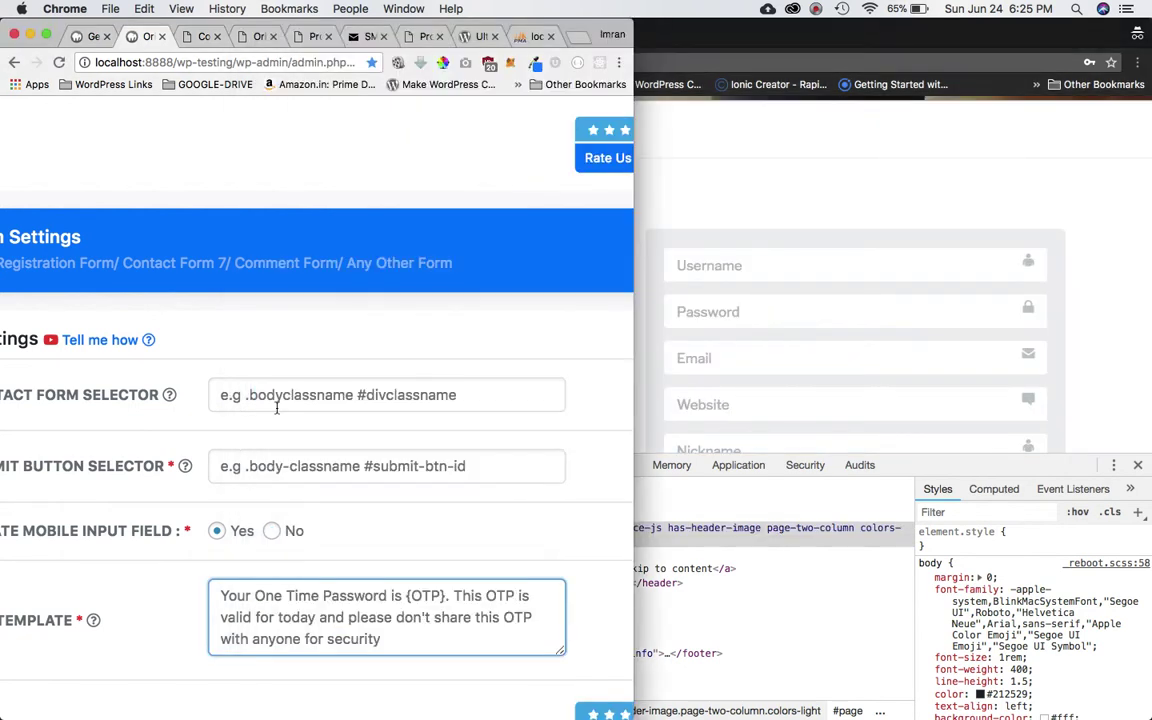
# Enter .page-id-129 in the Contact Form Selector field.
pyautogui.scroll(3, 277, 408)
pyautogui.scroll(-3, 277, 408)
pyautogui.click(310, 318)
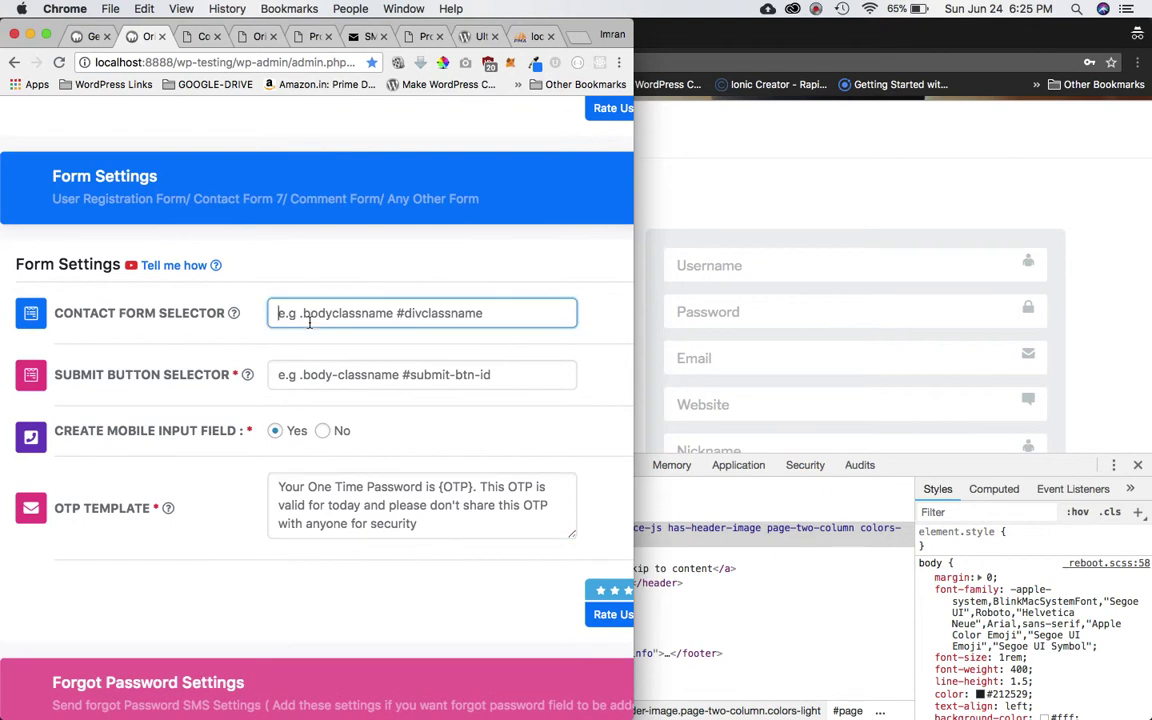
pyautogui.write('.')
pyautogui.press('super+v')
pyautogui.moveTo(160, 316)
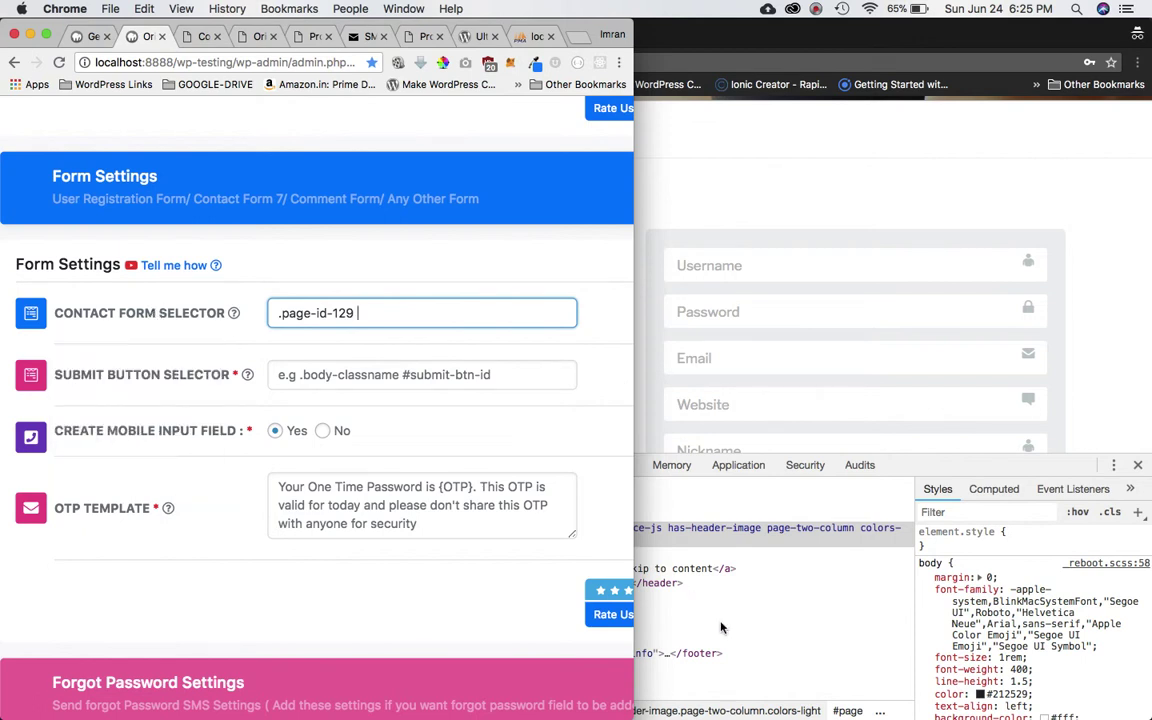
pyautogui.click(682, 570)
# Inspect the Username field and select the sign-up form element in the page code.
pyautogui.scroll(-5, 619, 621)
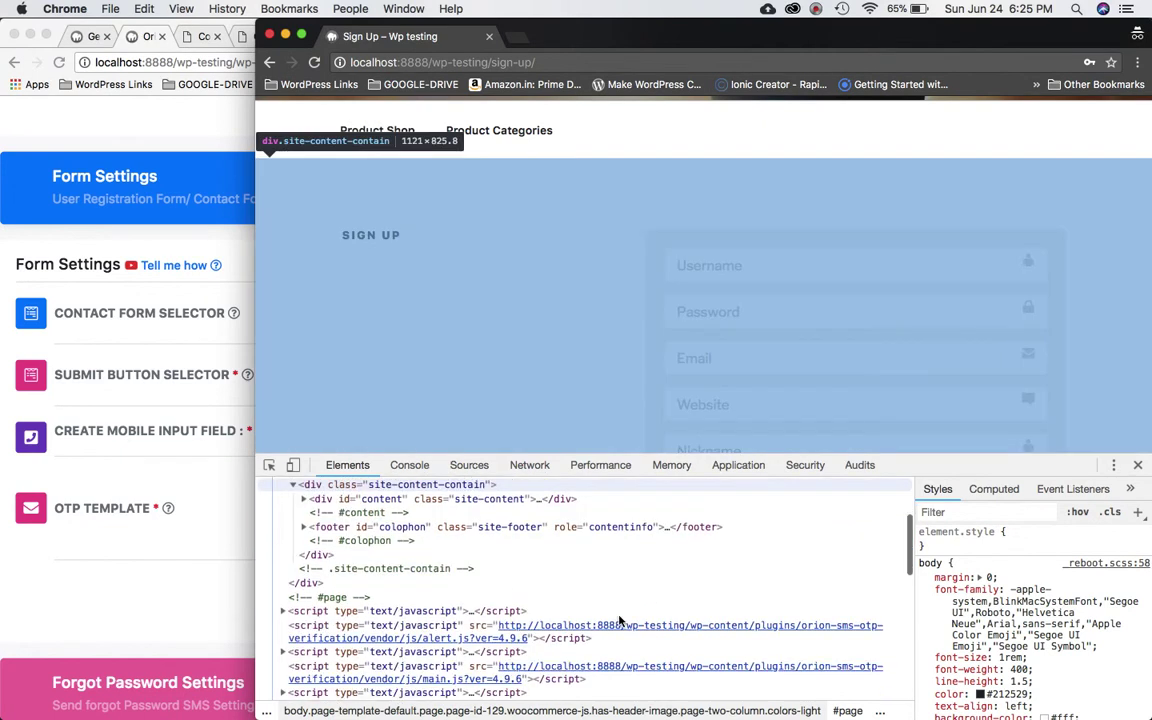
pyautogui.scroll(3, 620, 617)
pyautogui.click(795, 261)
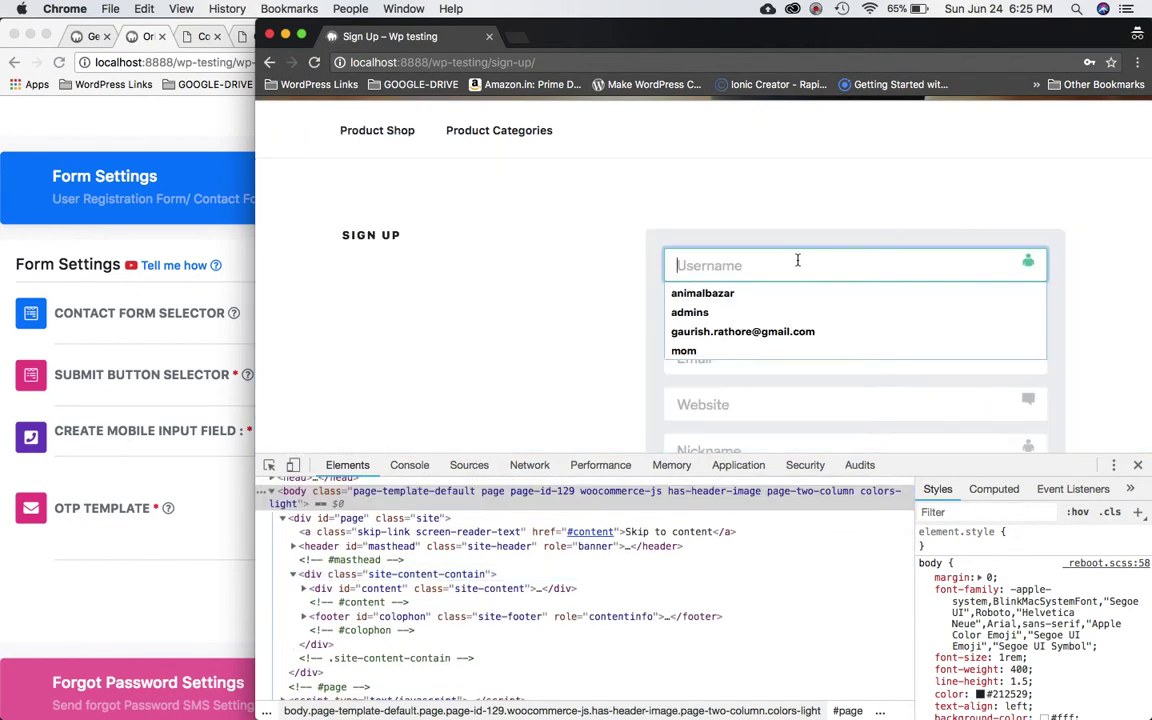
pyautogui.rightClick(798, 261)
pyautogui.click(843, 459)
pyautogui.scroll(2, 470, 590)
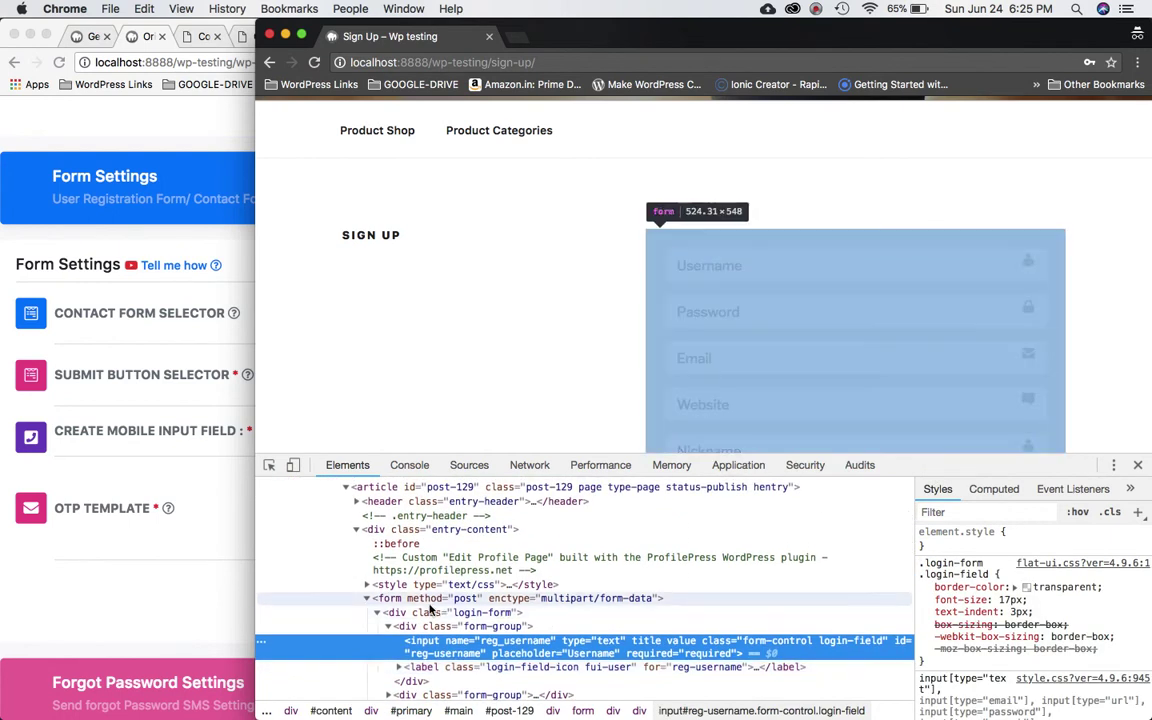
pyautogui.click(486, 599)
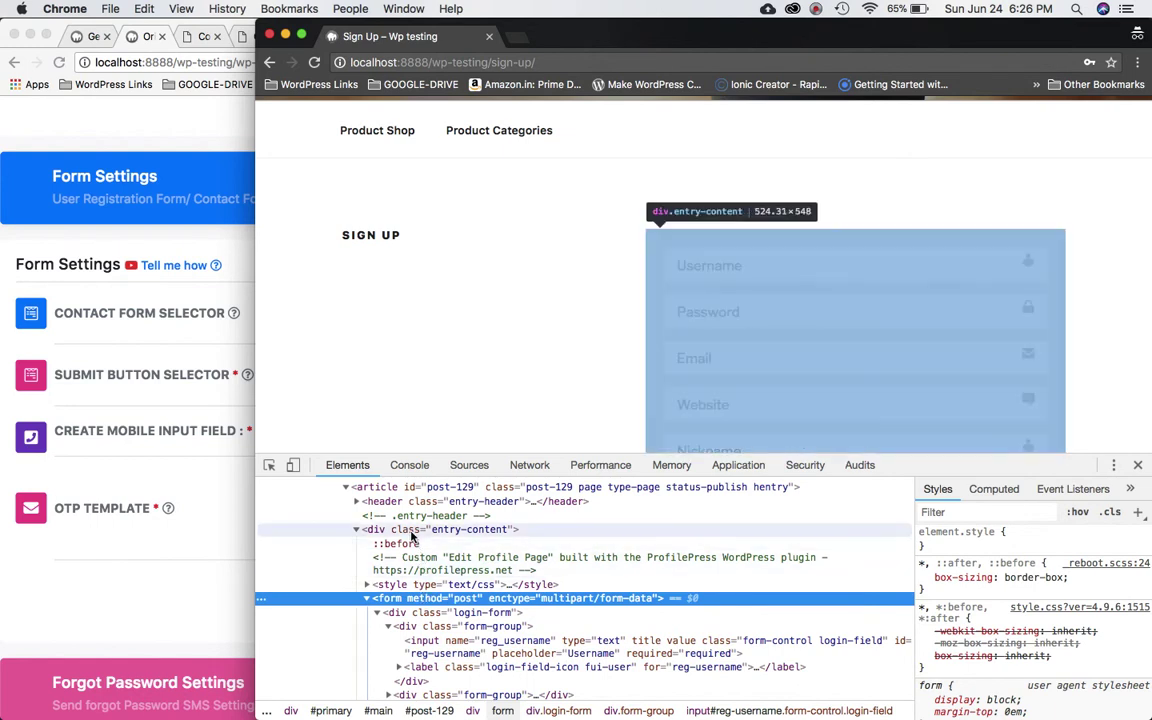
# Select the wrapper div's entry-content class name in its class attribute.
pyautogui.click(356, 530)
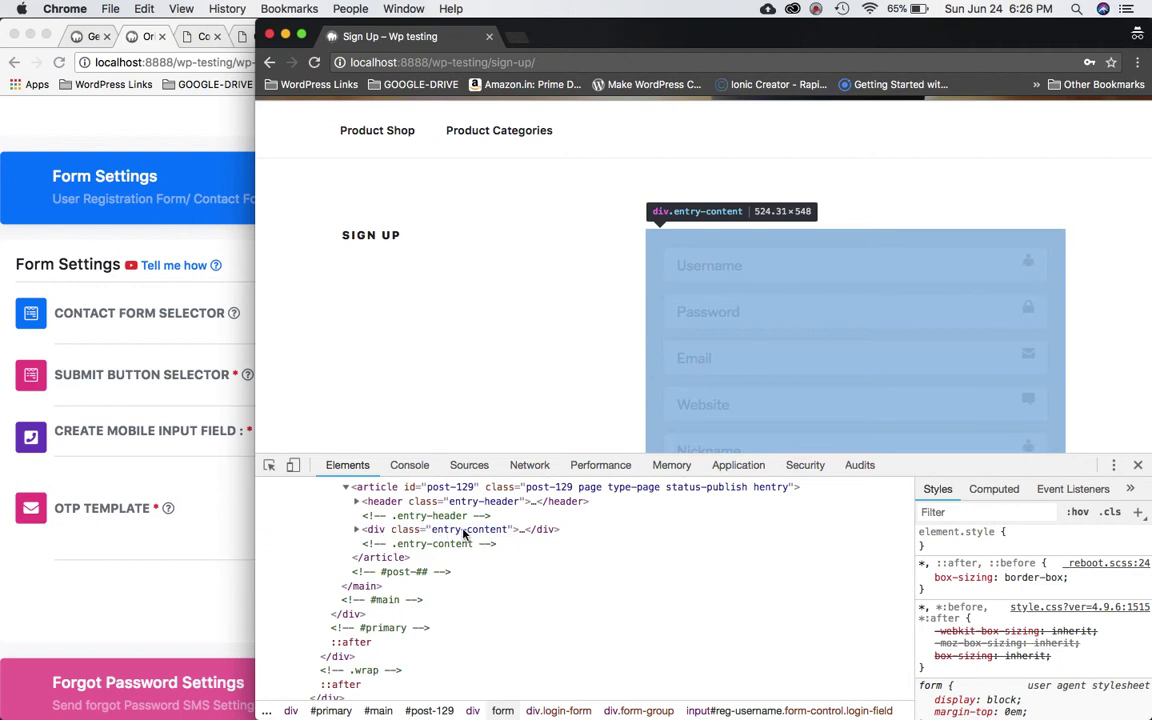
pyautogui.click(357, 531)
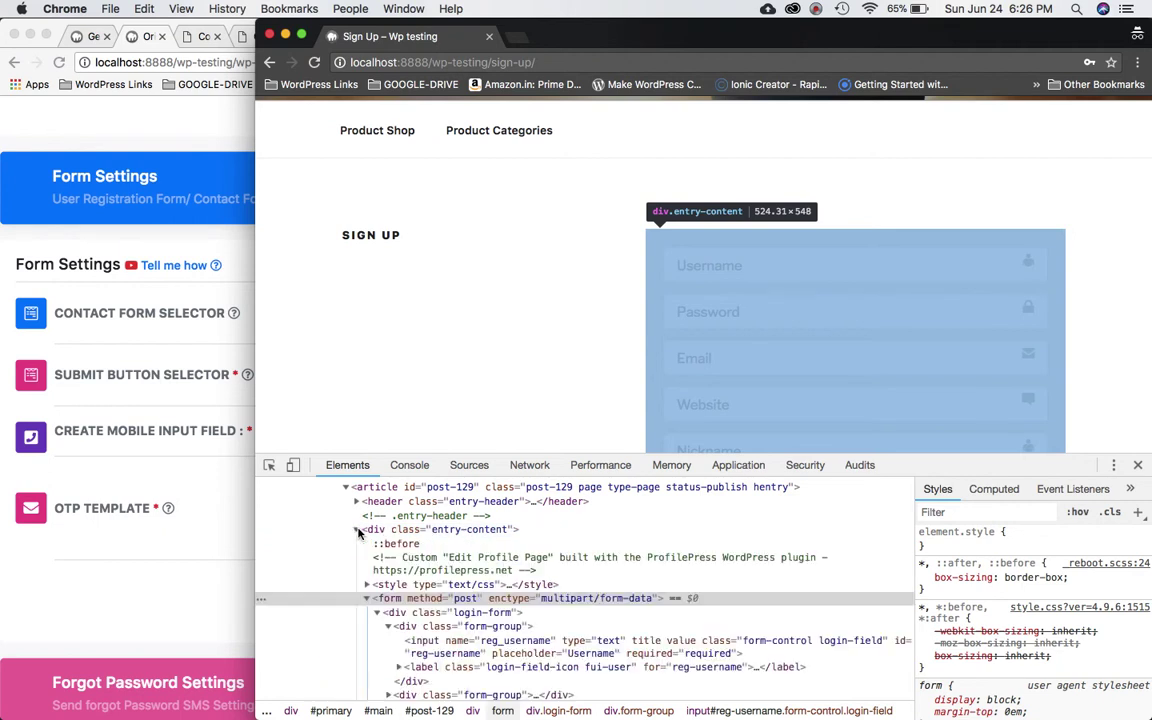
pyautogui.doubleClick(466, 533)
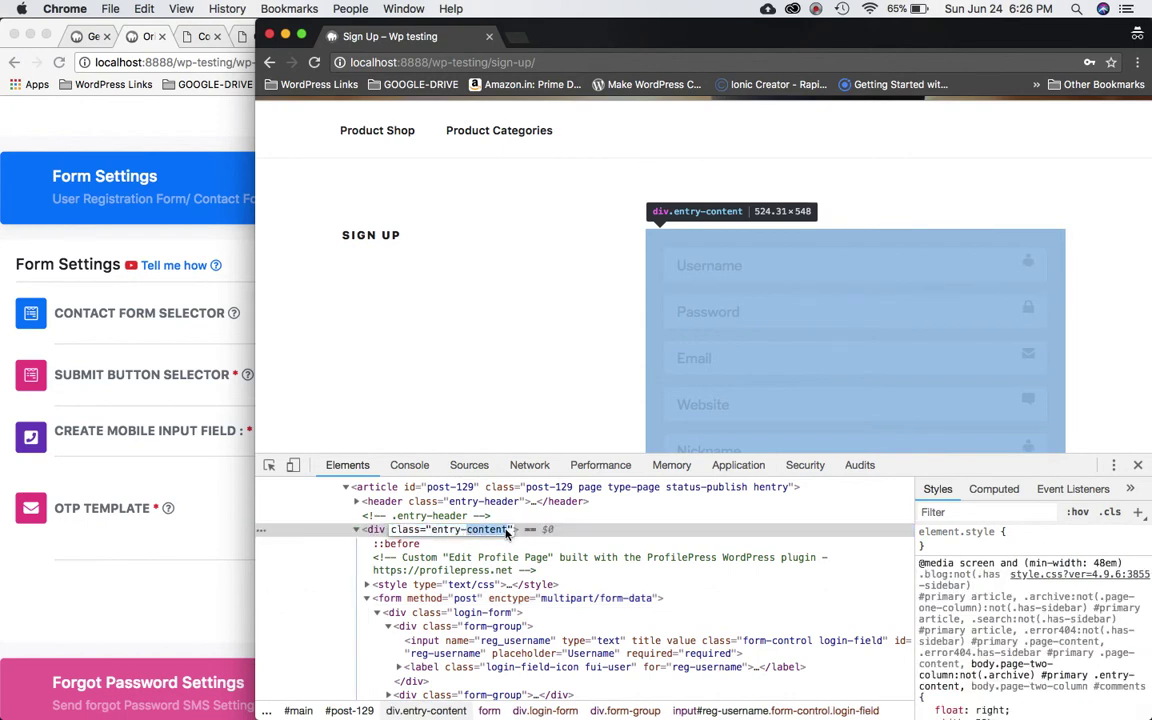
pyautogui.doubleClick(450, 531)
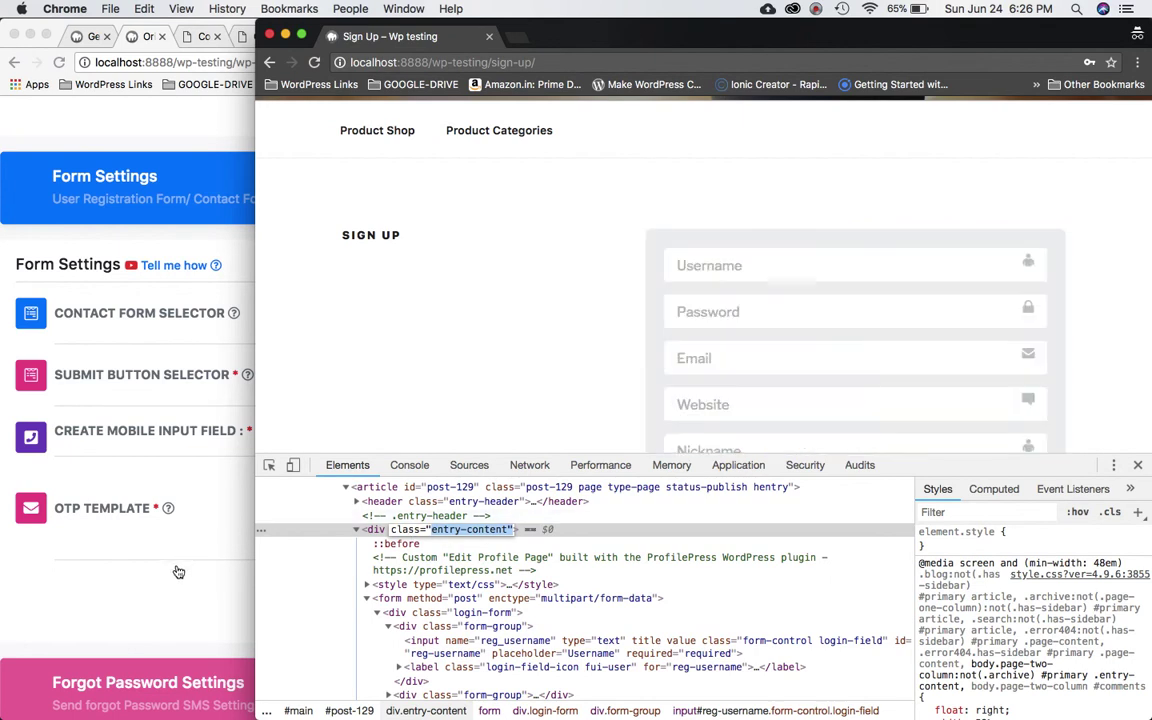
pyautogui.click(160, 518)
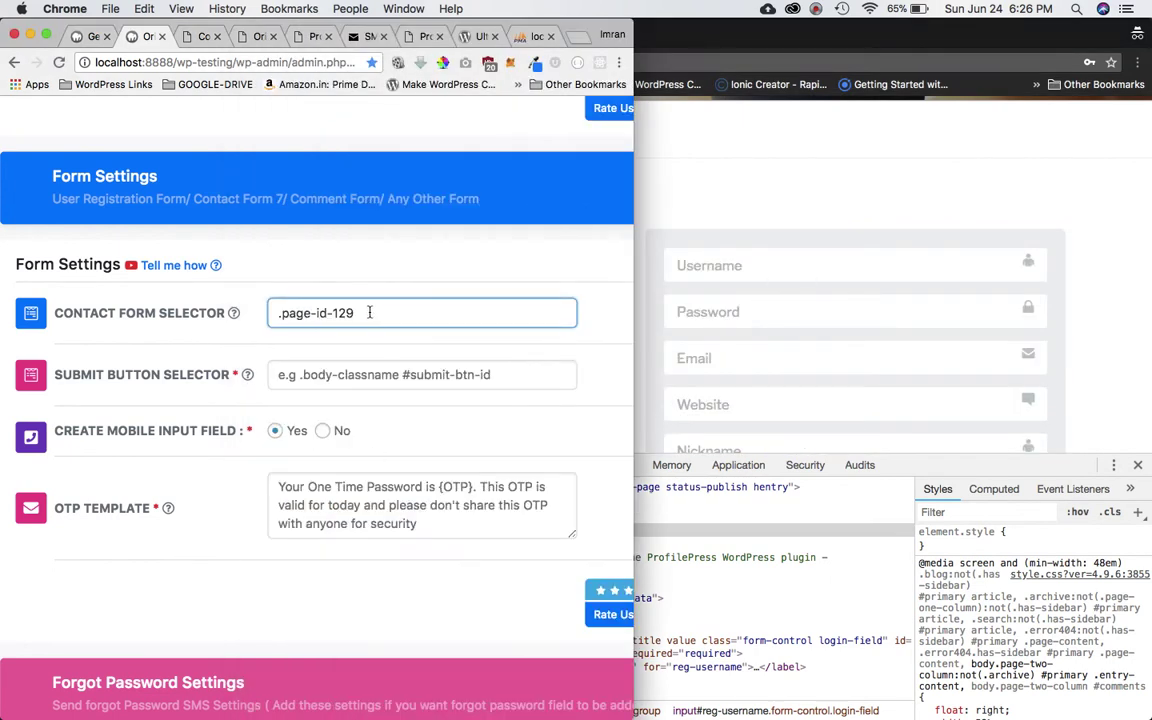
# Append .entry-content to the Contact Form Selector, removing the stray quote and space.
pyautogui.write('.')
pyautogui.write('entry-content"')
pyautogui.press('BackSpace')
pyautogui.click(364, 313)
pyautogui.press('BackSpace')
# Scroll the Sign Up page down to bring its Register button into view.
pyautogui.scroll(3, 375, 316)
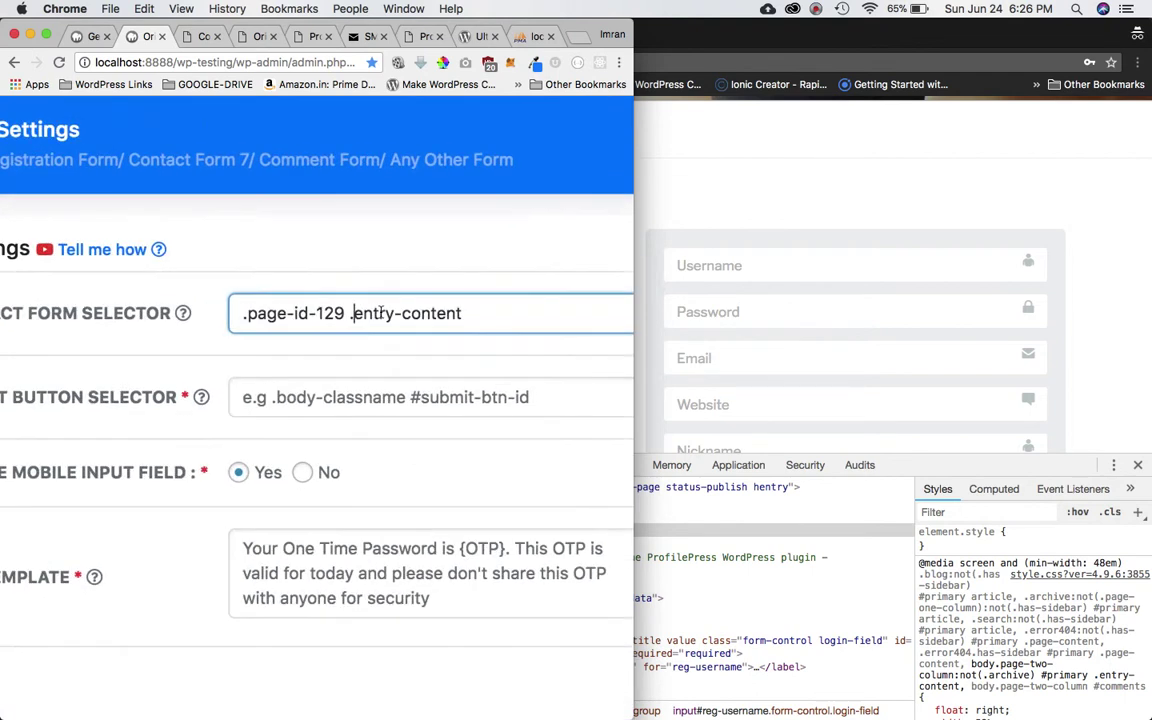
pyautogui.scroll(-3, 463, 417)
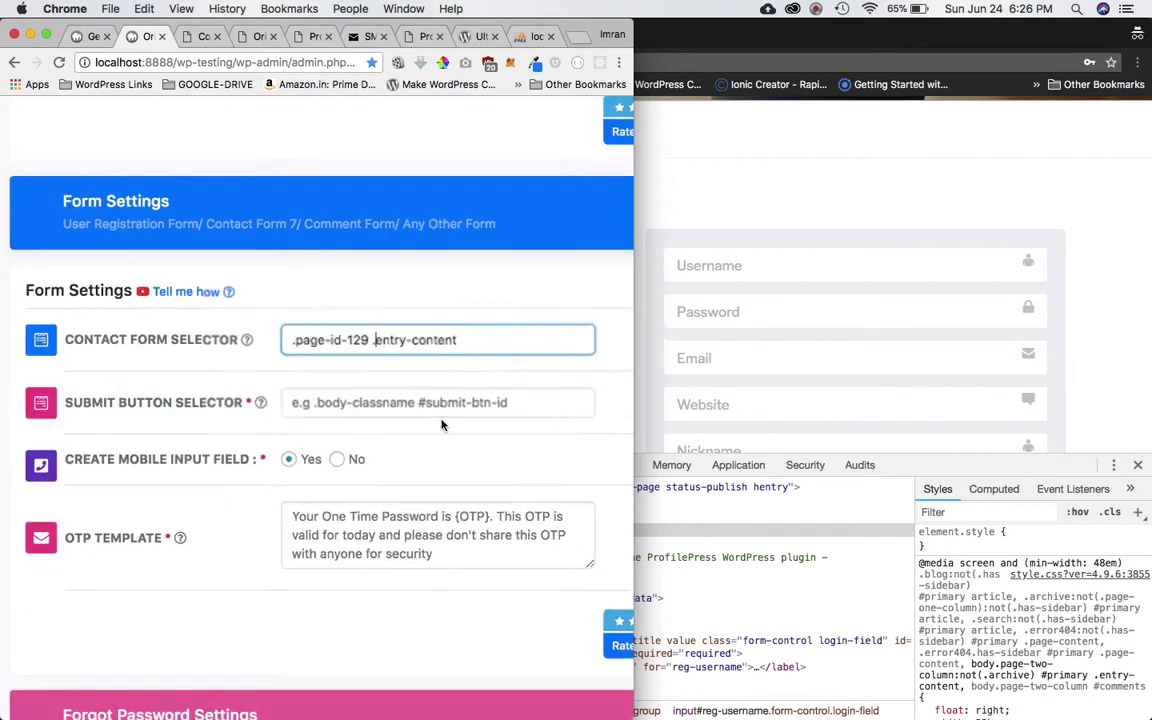
pyautogui.moveTo(265, 404)
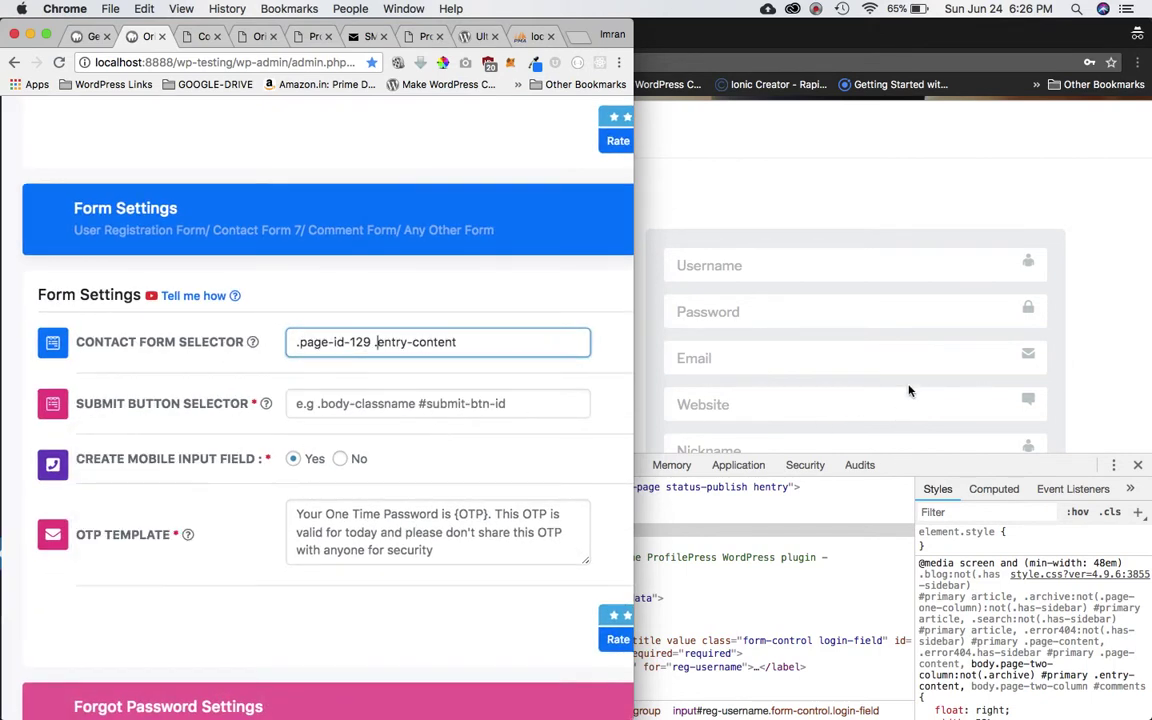
pyautogui.click(809, 362)
pyautogui.scroll(-5, 828, 260)
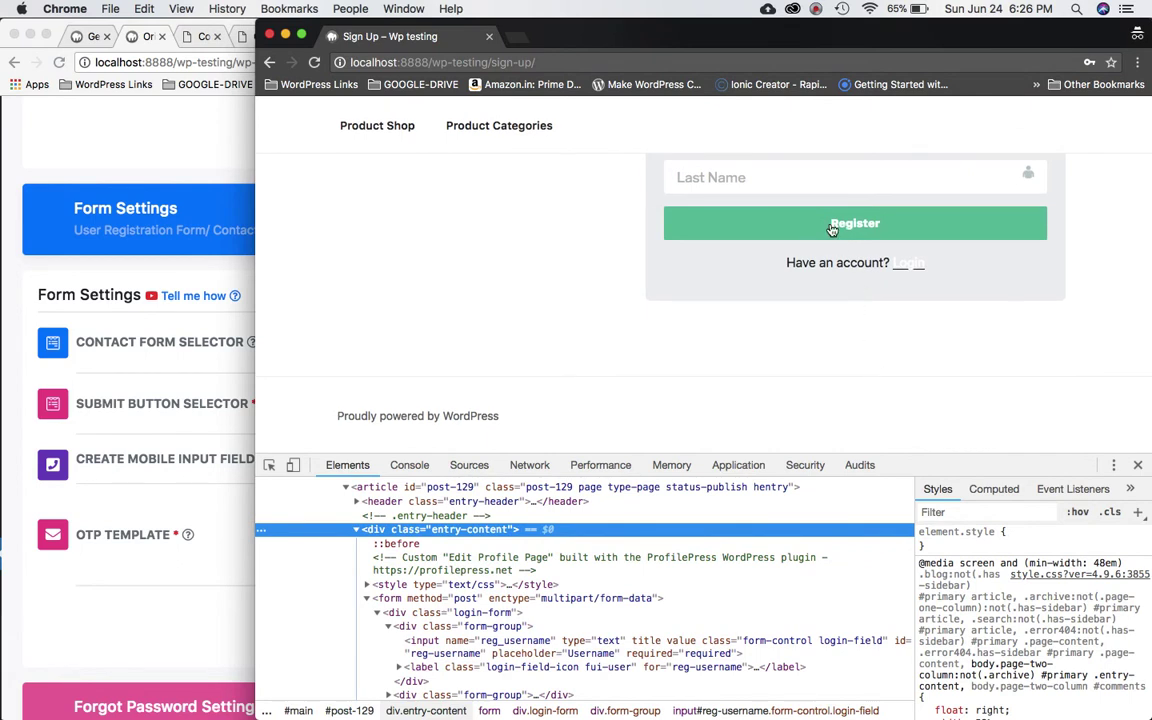
# Inspect the Register button and copy its id, submit-button.
pyautogui.rightClick(830, 229)
pyautogui.click(858, 366)
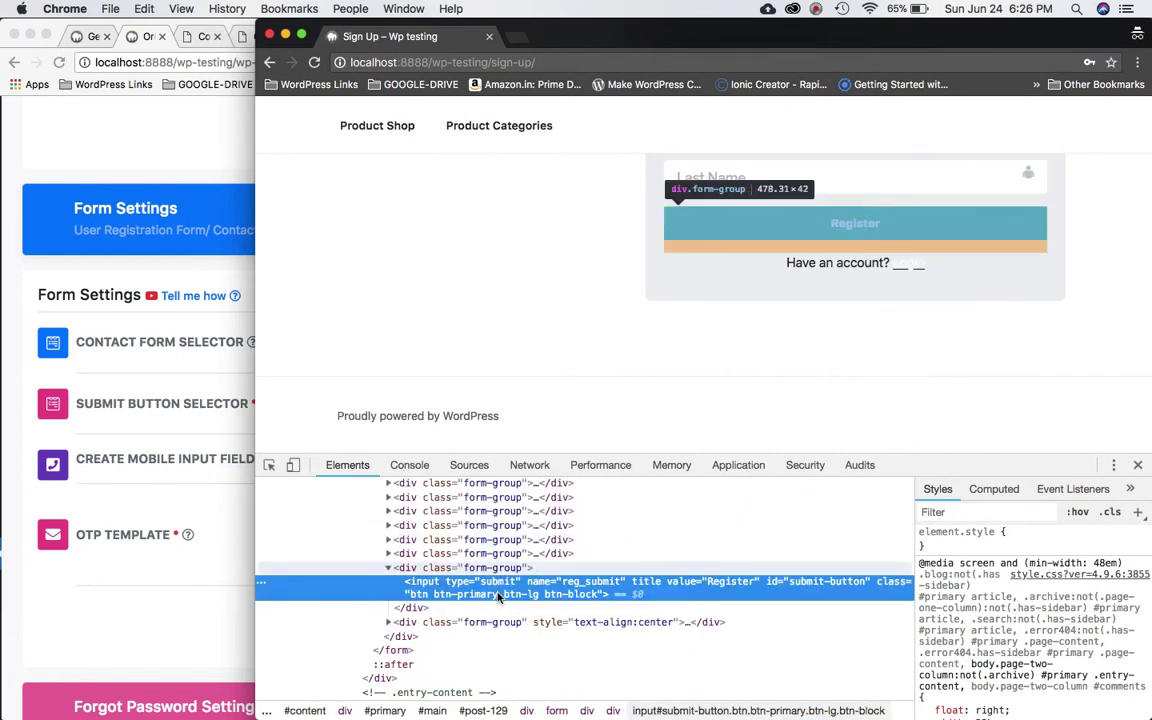
pyautogui.doubleClick(836, 582)
pyautogui.press('super+c')
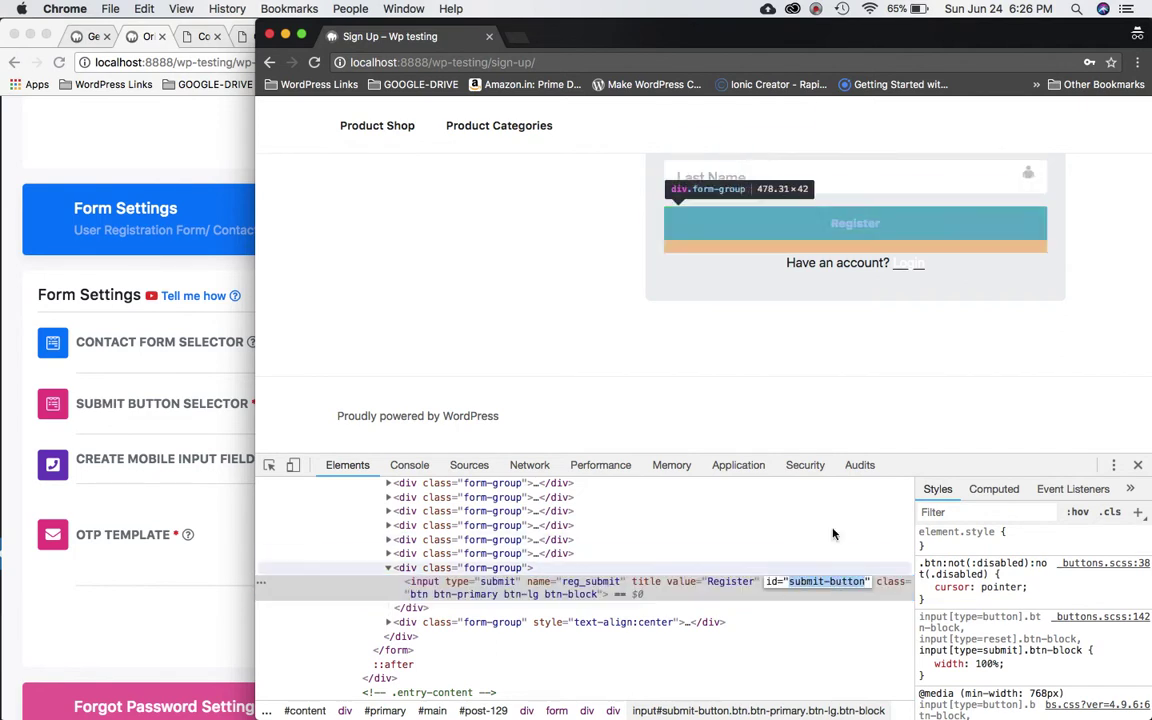
# Enter #submit-button in the Submit Button Selector and prefix it with .page-id-129.
pyautogui.click(105, 590)
pyautogui.click(375, 404)
pyautogui.write('#')
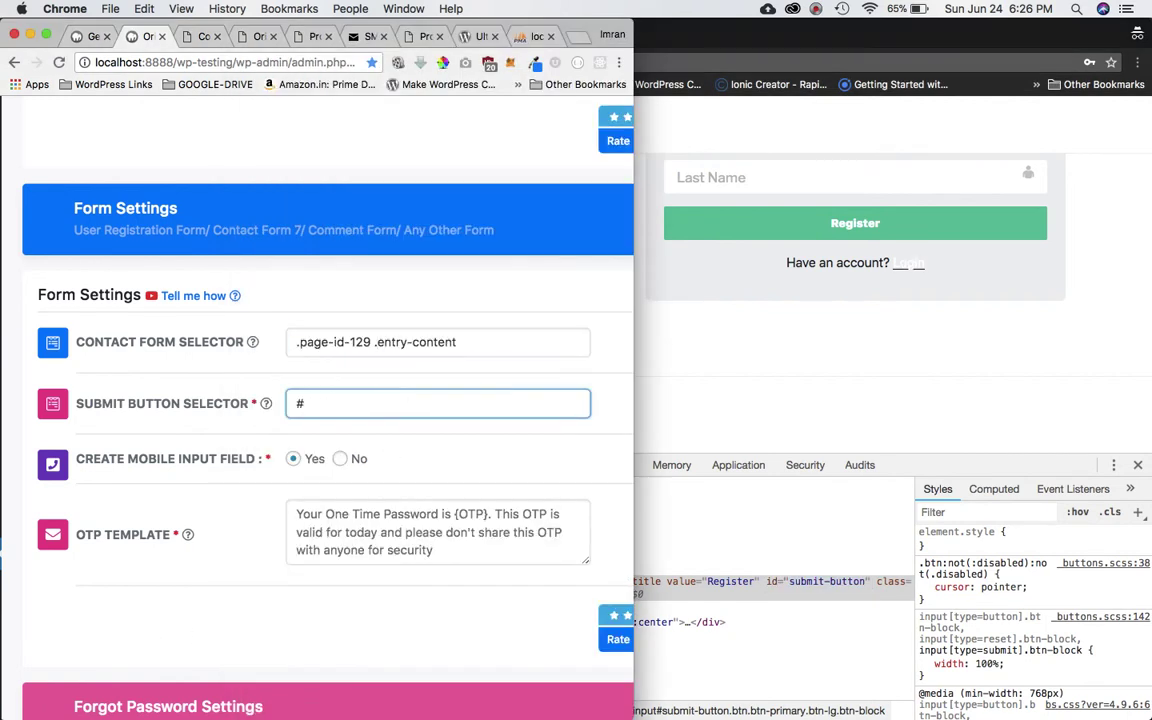
pyautogui.press('super+v')
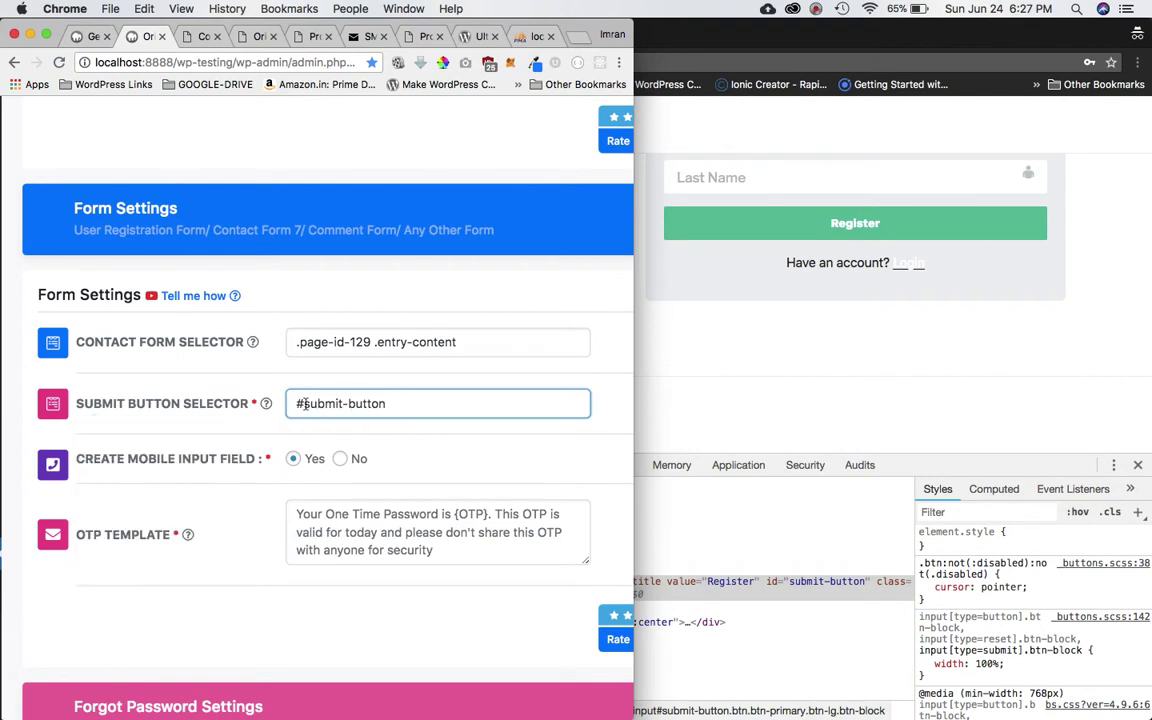
pyautogui.moveTo(237, 402)
pyautogui.moveTo(370, 342); pyautogui.dragTo(296, 342)
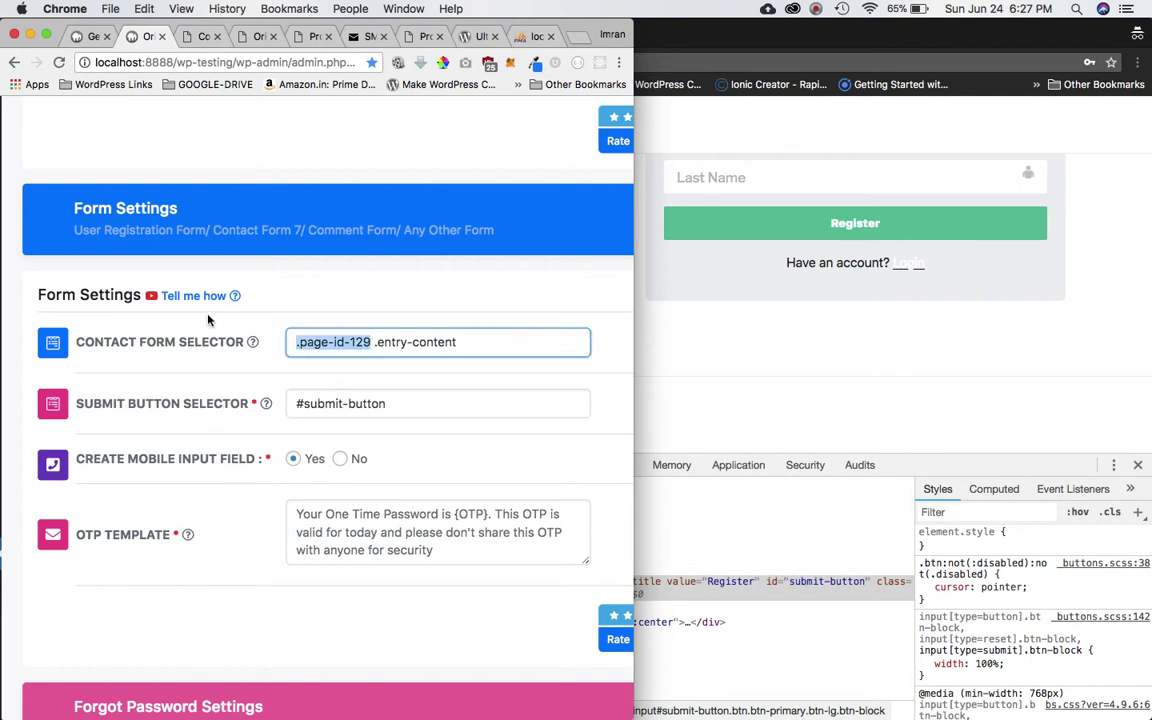
pyautogui.click(298, 403)
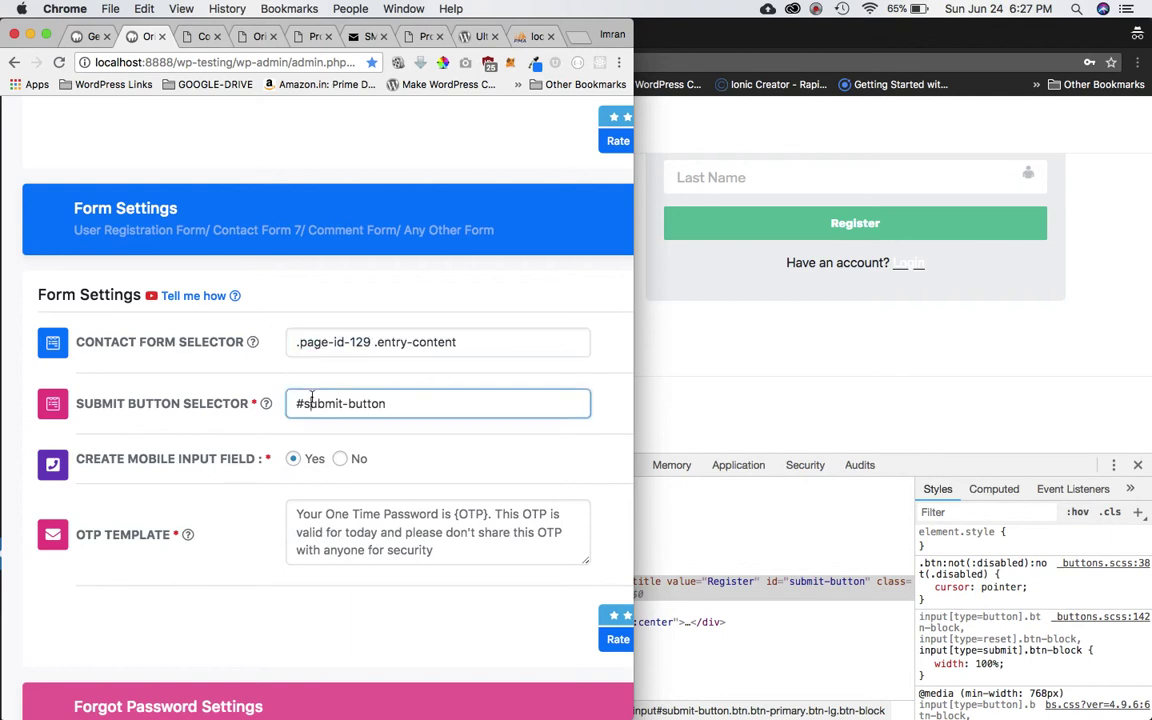
pyautogui.press('super+v')
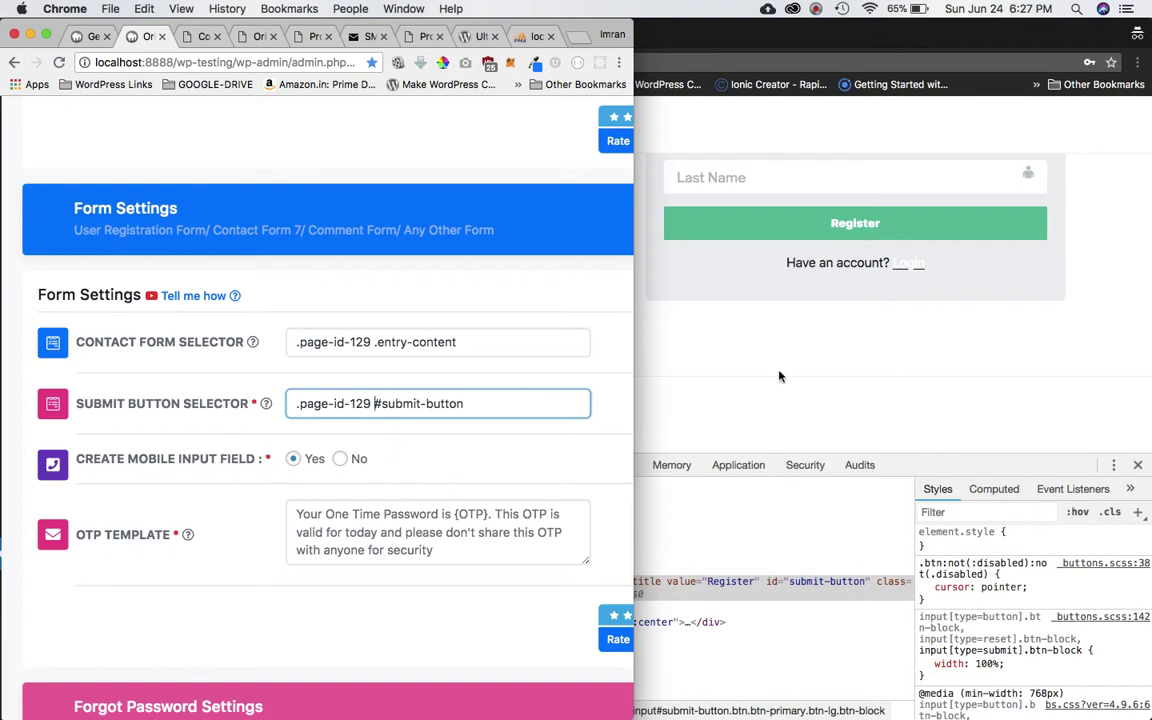
pyautogui.click(770, 311)
# Toggle Create Mobile Input Field off and on, leaving it set to Yes.
pyautogui.scroll(5, 853, 344)
pyautogui.scroll(-3, 853, 344)
pyautogui.scroll(-2, 853, 344)
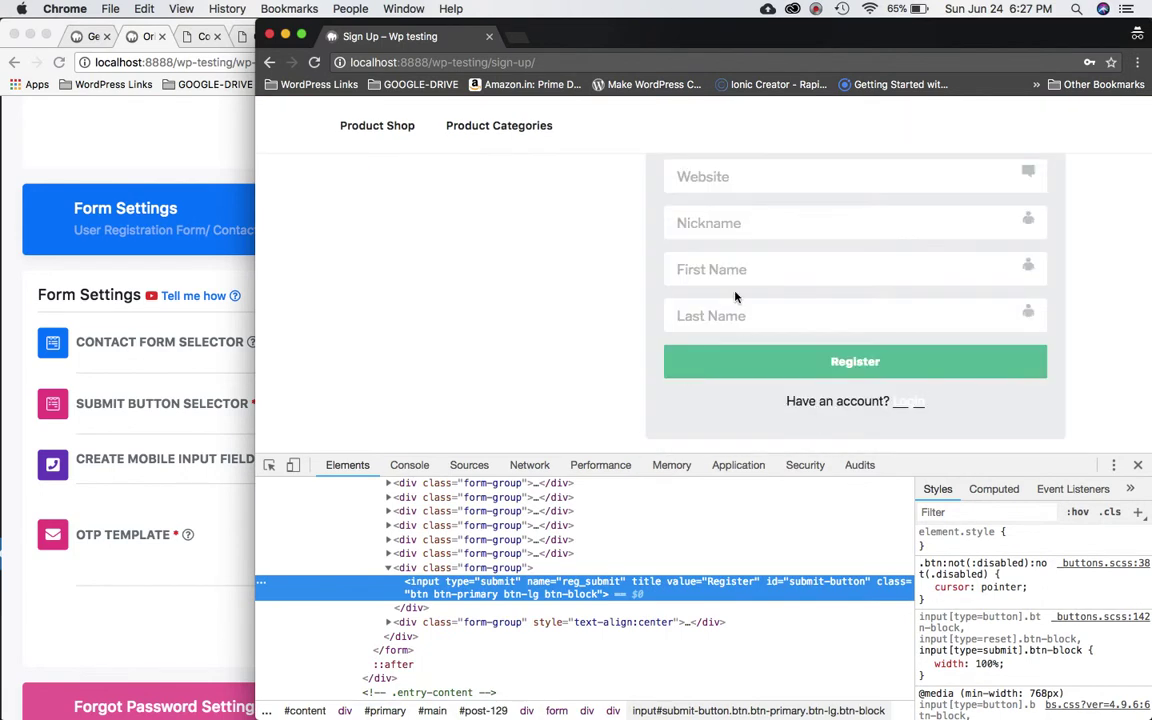
pyautogui.click(200, 571)
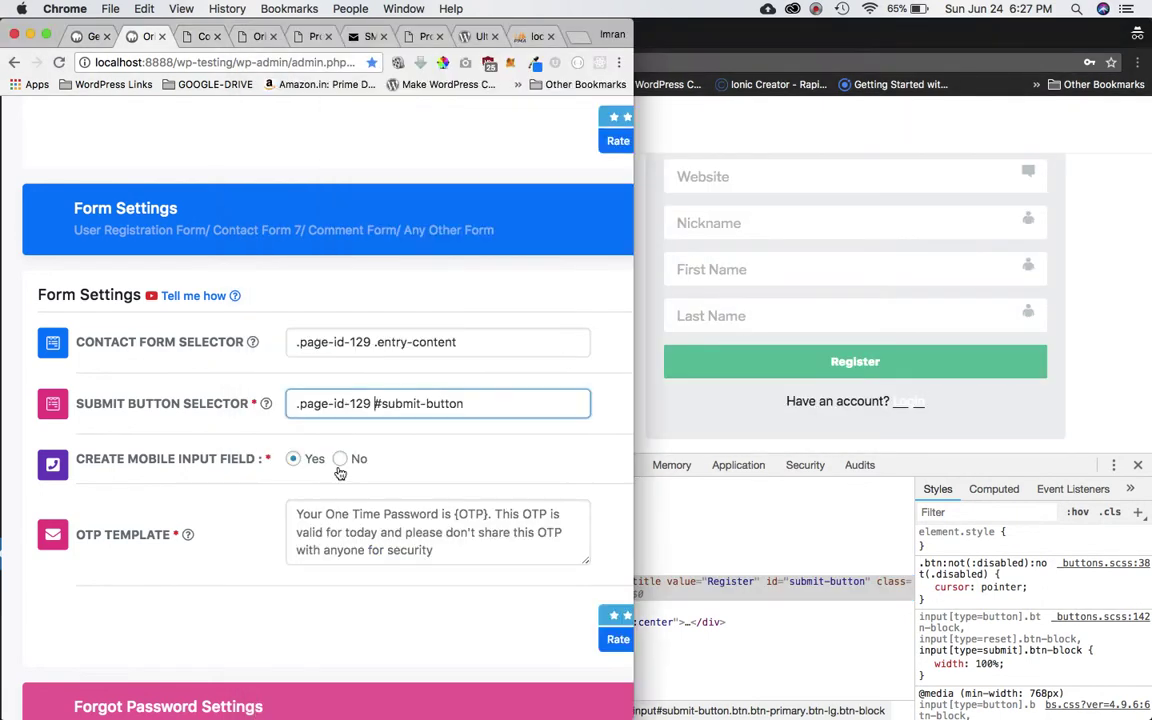
pyautogui.click(340, 459)
pyautogui.click(321, 465)
pyautogui.click(340, 459)
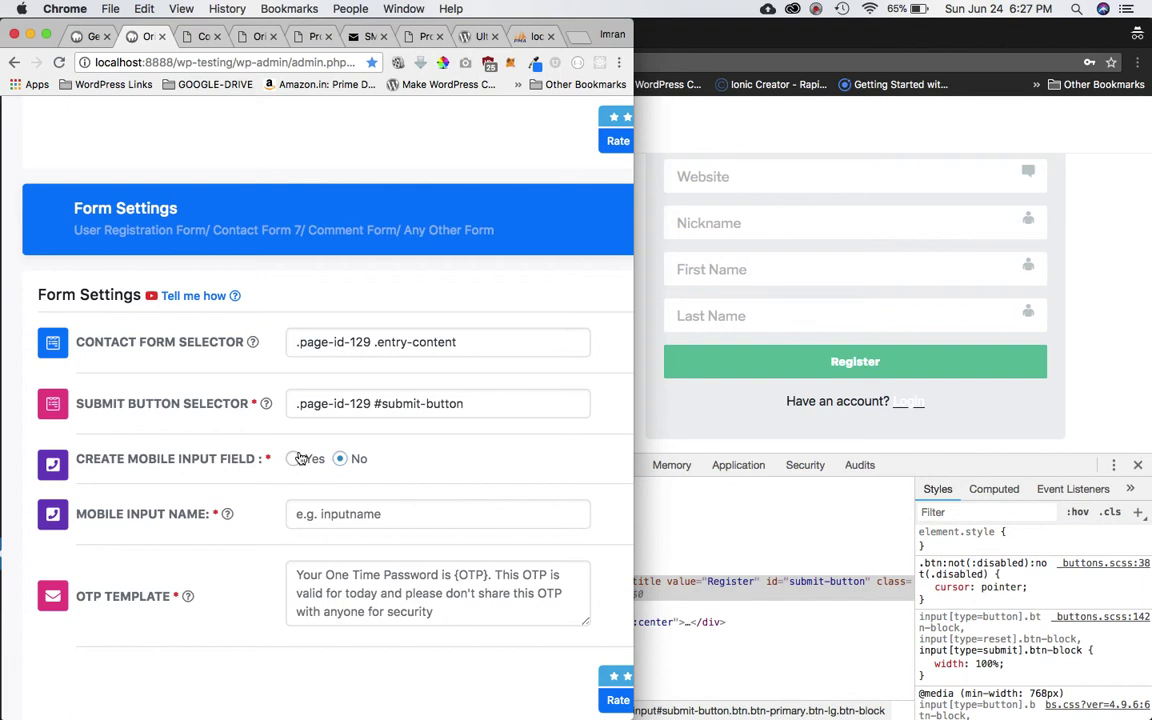
pyautogui.click(300, 458)
# Replace the OTP Template with 'your otp is {OTP}' and save the form settings.
pyautogui.click(372, 509)
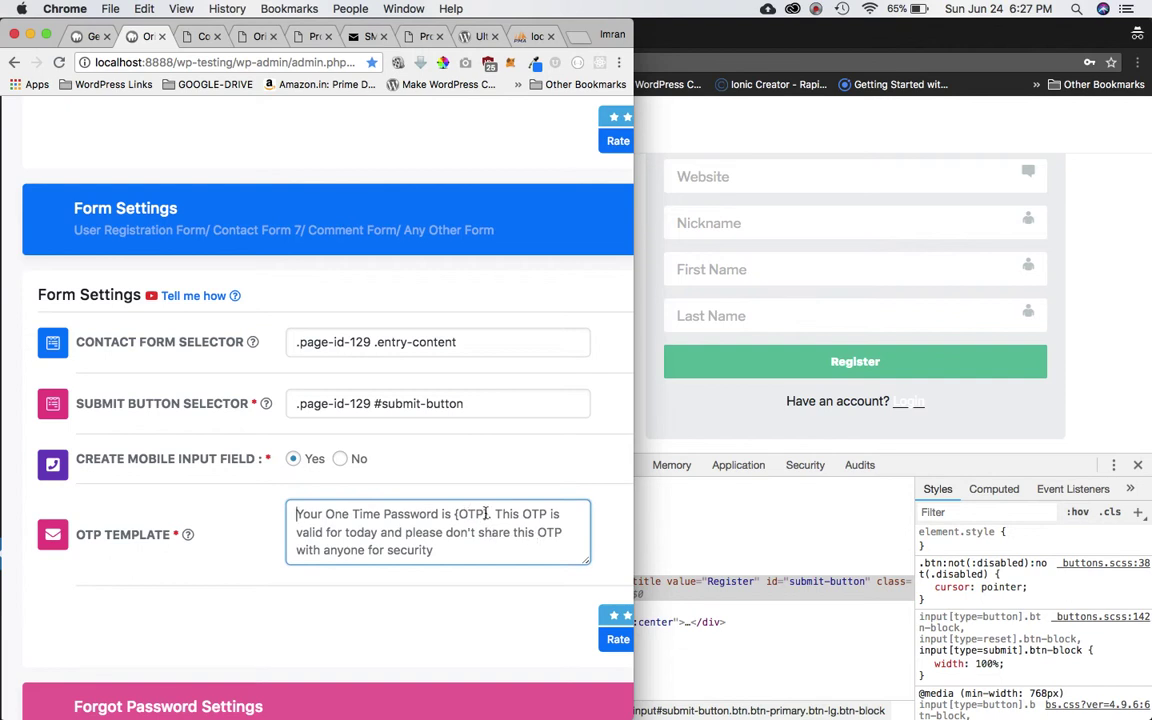
pyautogui.hotkey('ctrl', 'a')
pyautogui.write('you ')
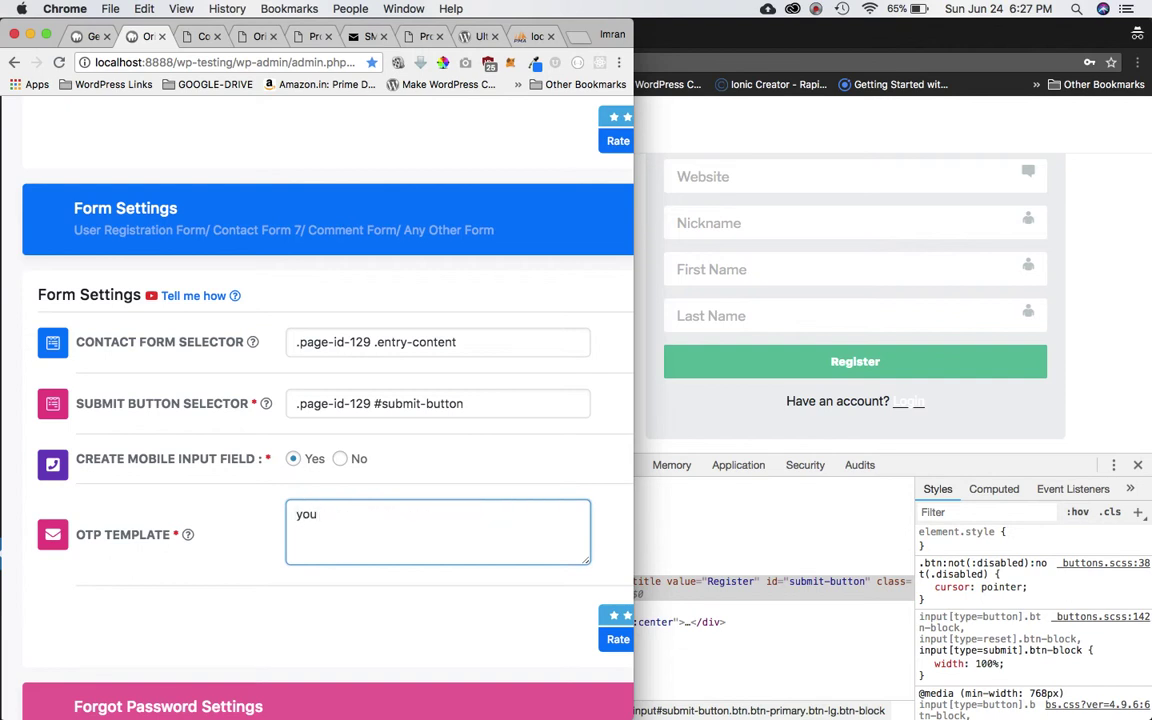
pyautogui.write(' otp is {OTP')
pyautogui.scroll(-5, 452, 357)
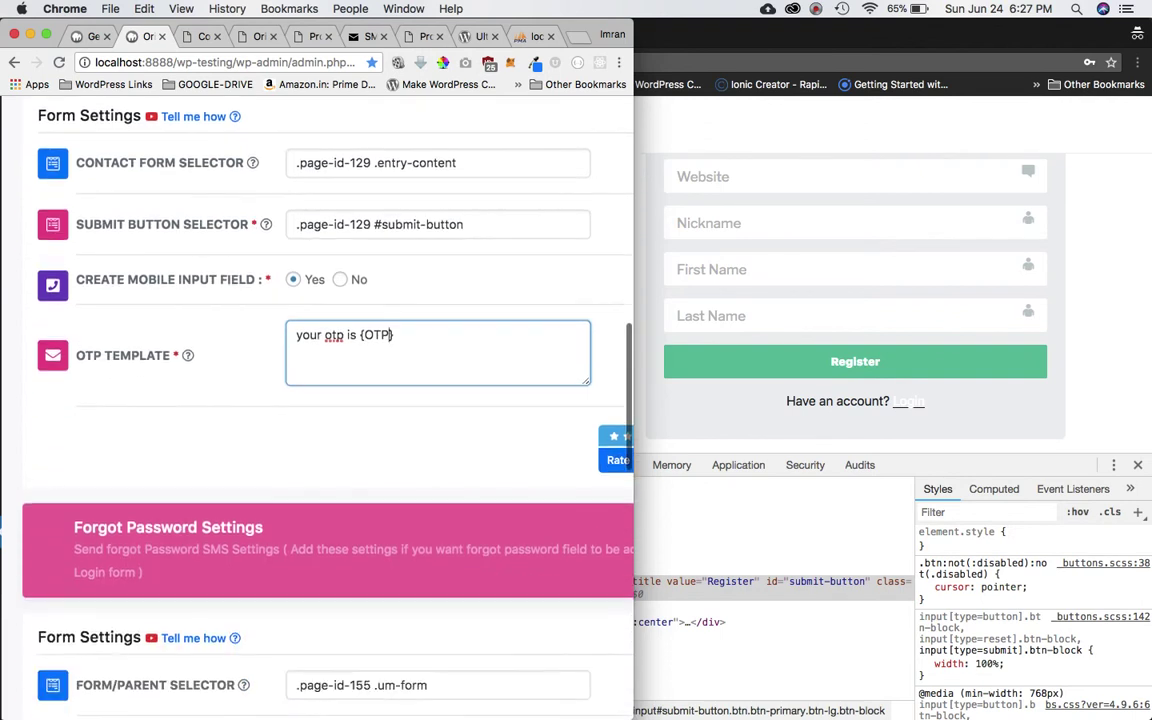
pyautogui.scroll(3, 452, 357)
pyautogui.moveTo(396, 350); pyautogui.dragTo(361, 350)
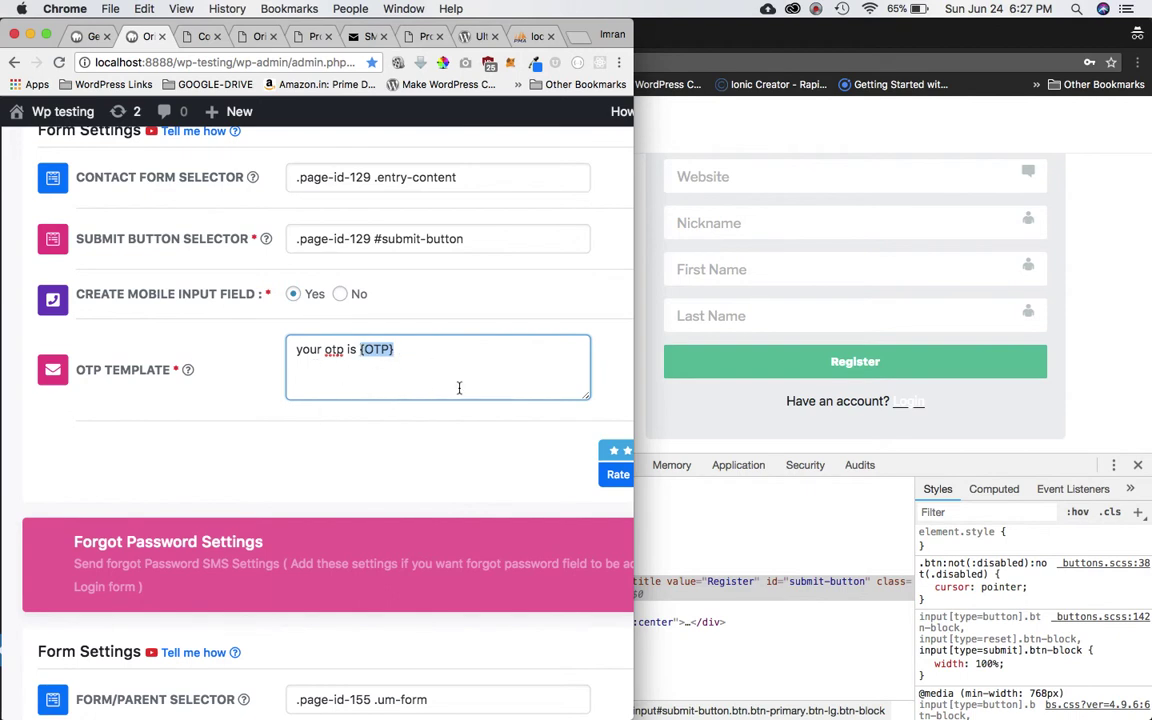
pyautogui.scroll(-10, 458, 388)
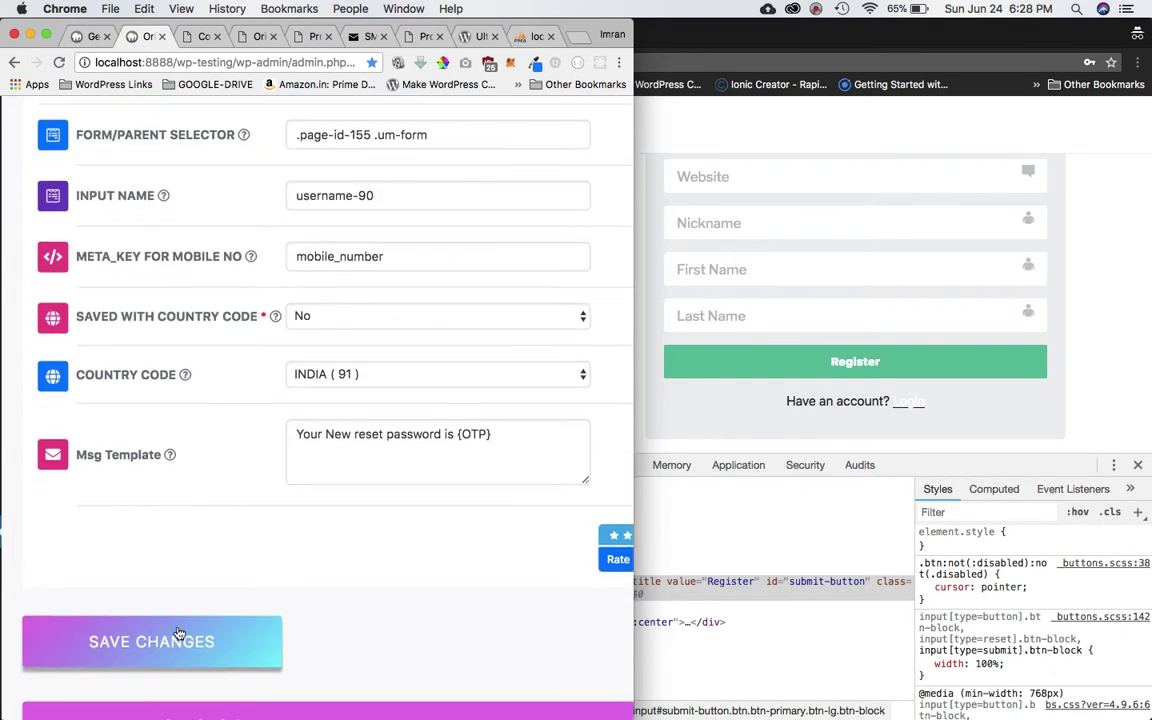
pyautogui.click(179, 636)
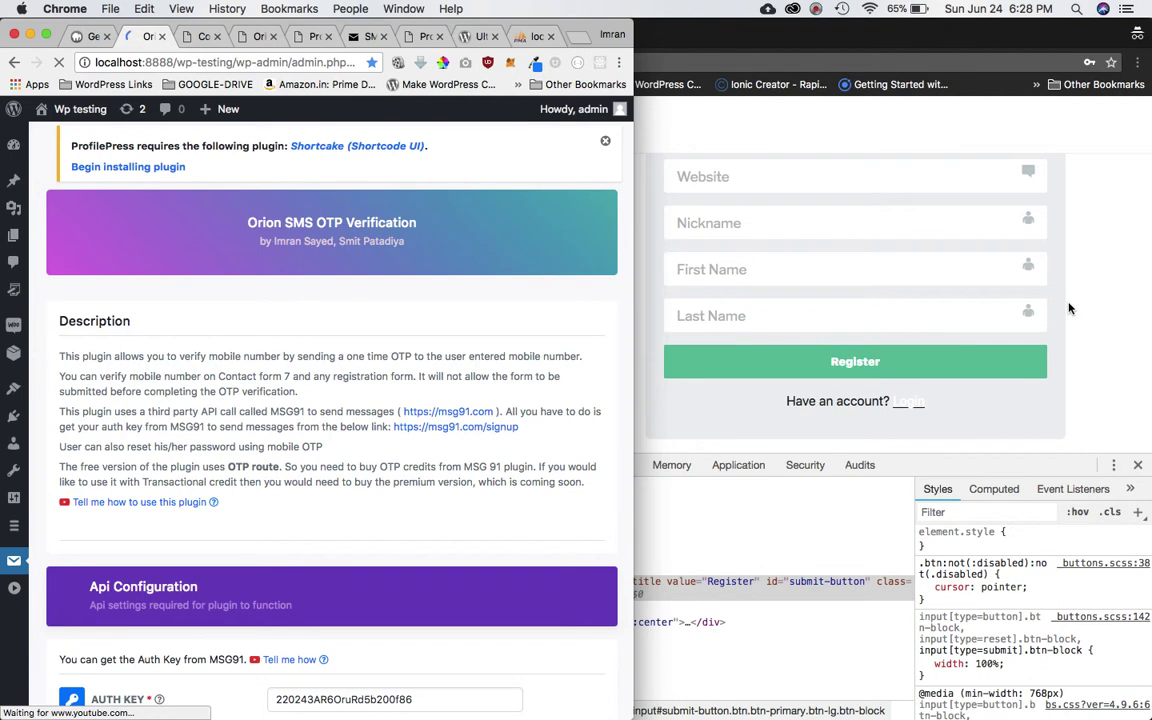
# Reload the Sign Up page and check its required +91 mobile number field and Send OTP button.
pyautogui.click(961, 271)
pyautogui.press('super+alt+i')
pyautogui.press('super+r')
pyautogui.scroll(-3, 846, 537)
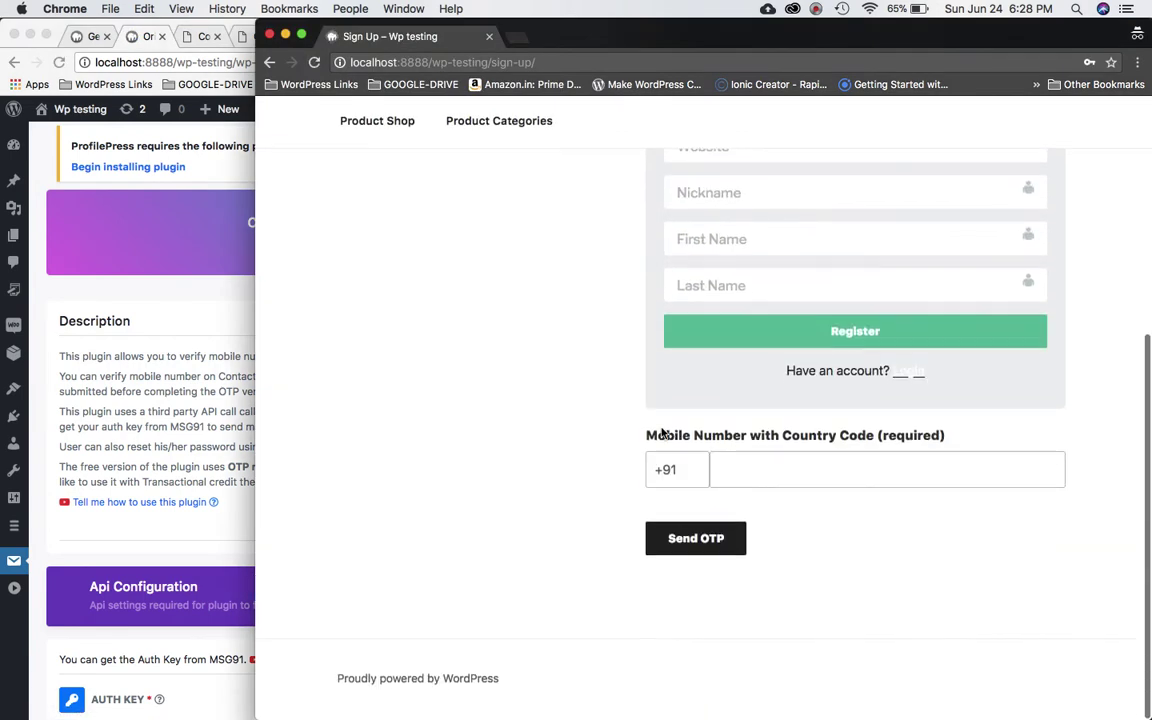
pyautogui.click(857, 474)
pyautogui.scroll(3, 857, 474)
pyautogui.scroll(-3, 746, 465)
pyautogui.scroll(5, 771, 470)
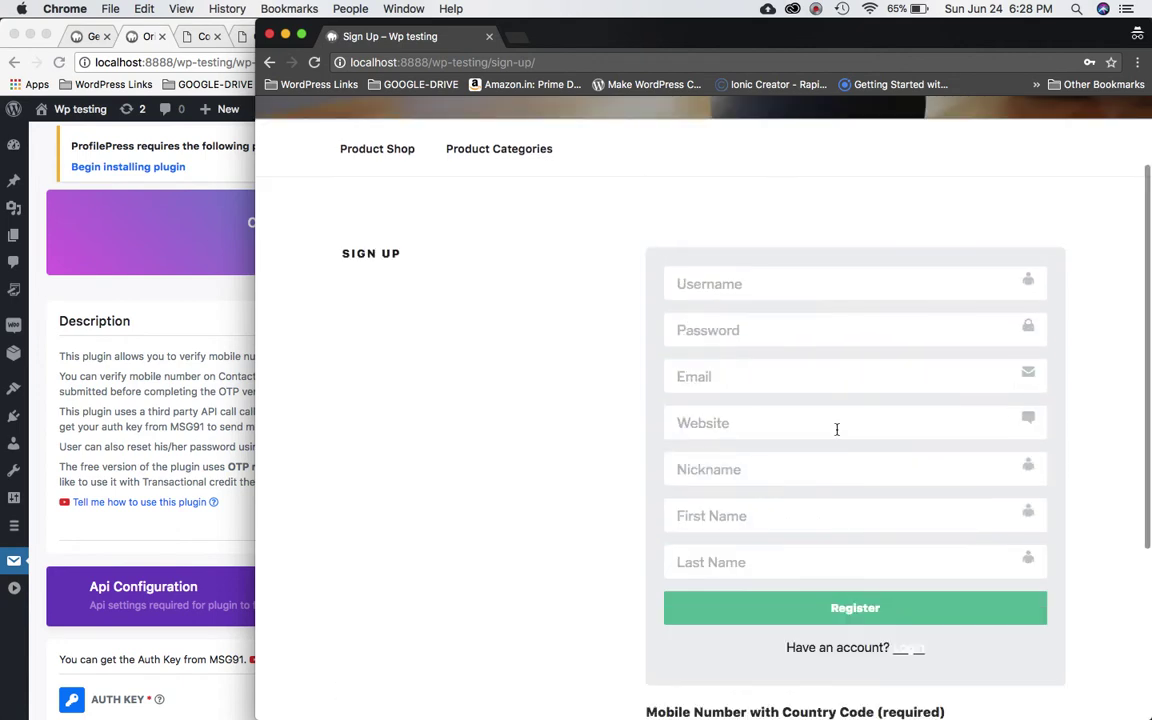
pyautogui.scroll(-5, 831, 432)
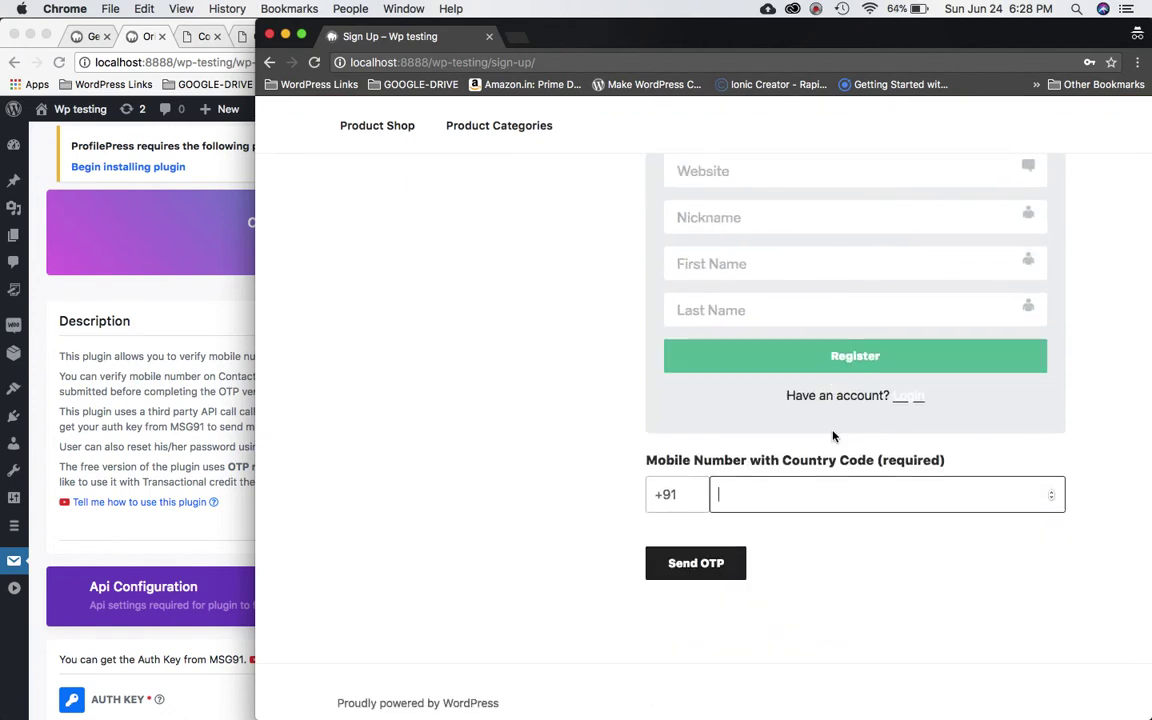
pyautogui.scroll(3, 833, 436)
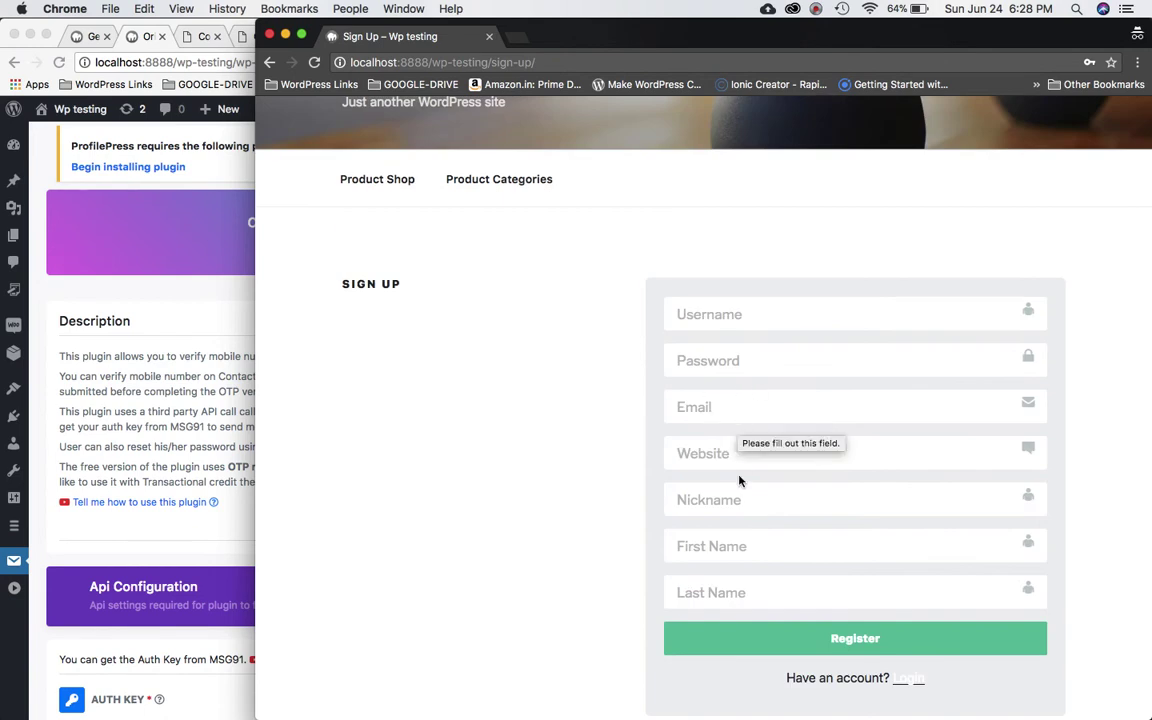
pyautogui.scroll(-5, 779, 547)
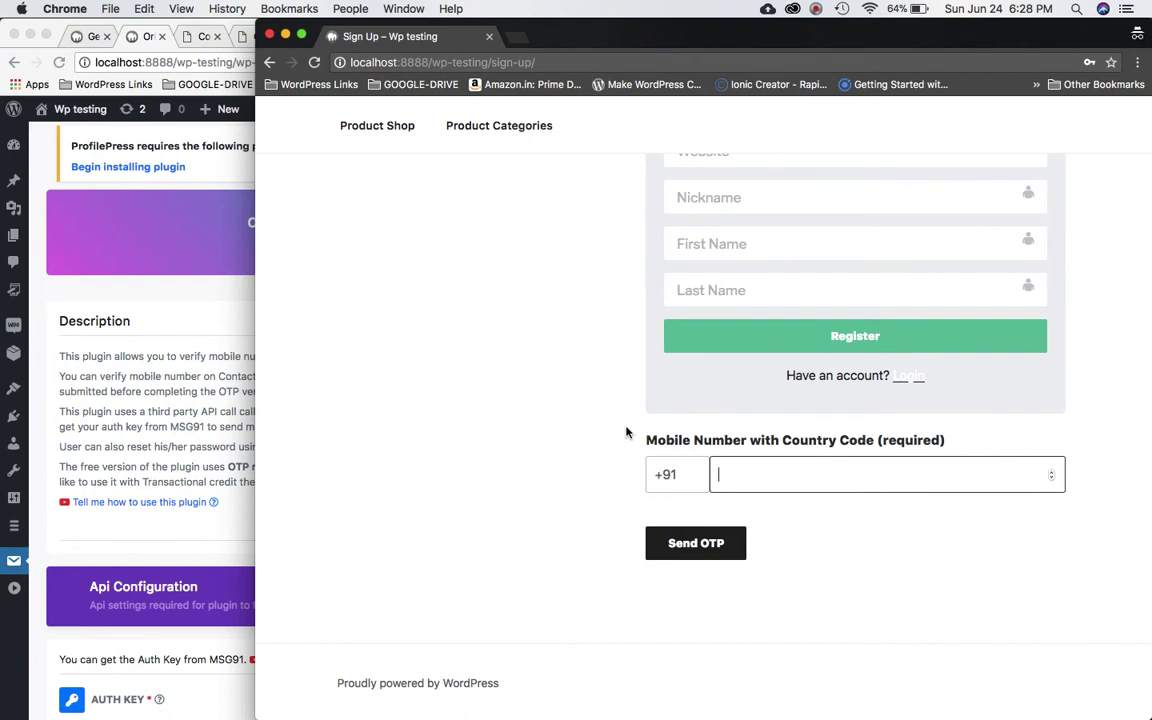
pyautogui.scroll(2, 883, 487)
# Look over the Orion plugin's pricing plans and Contact Us page, then return to its settings.
pyautogui.click(225, 347)
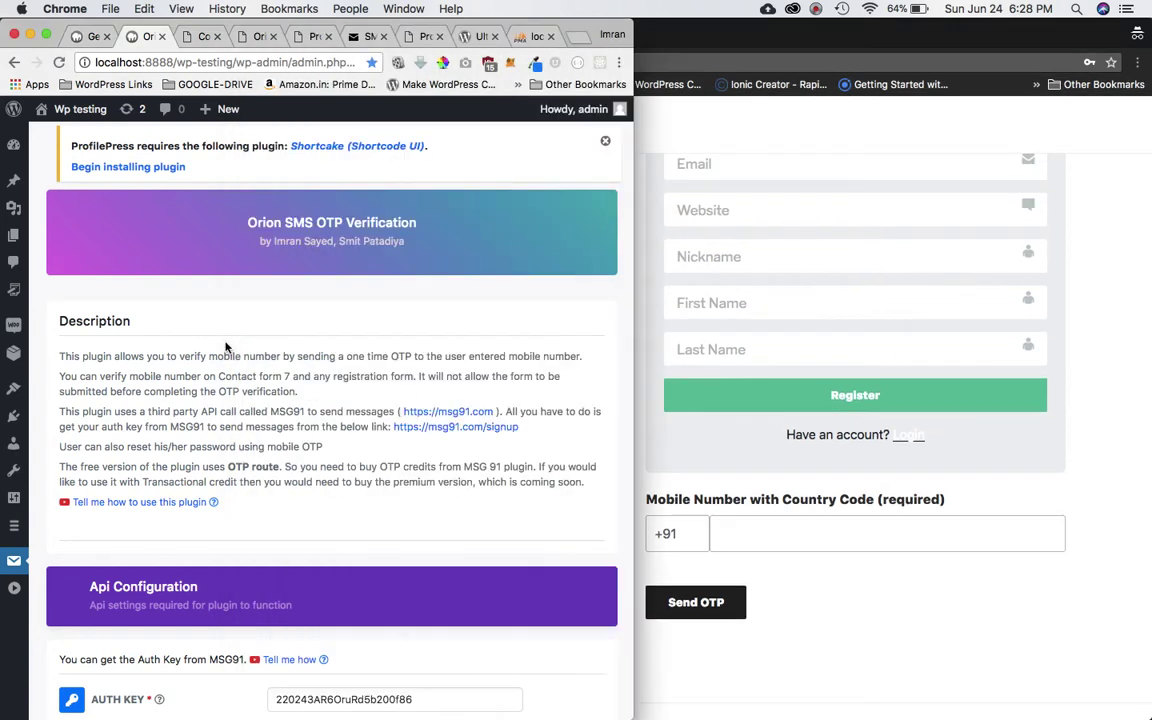
pyautogui.click(258, 37)
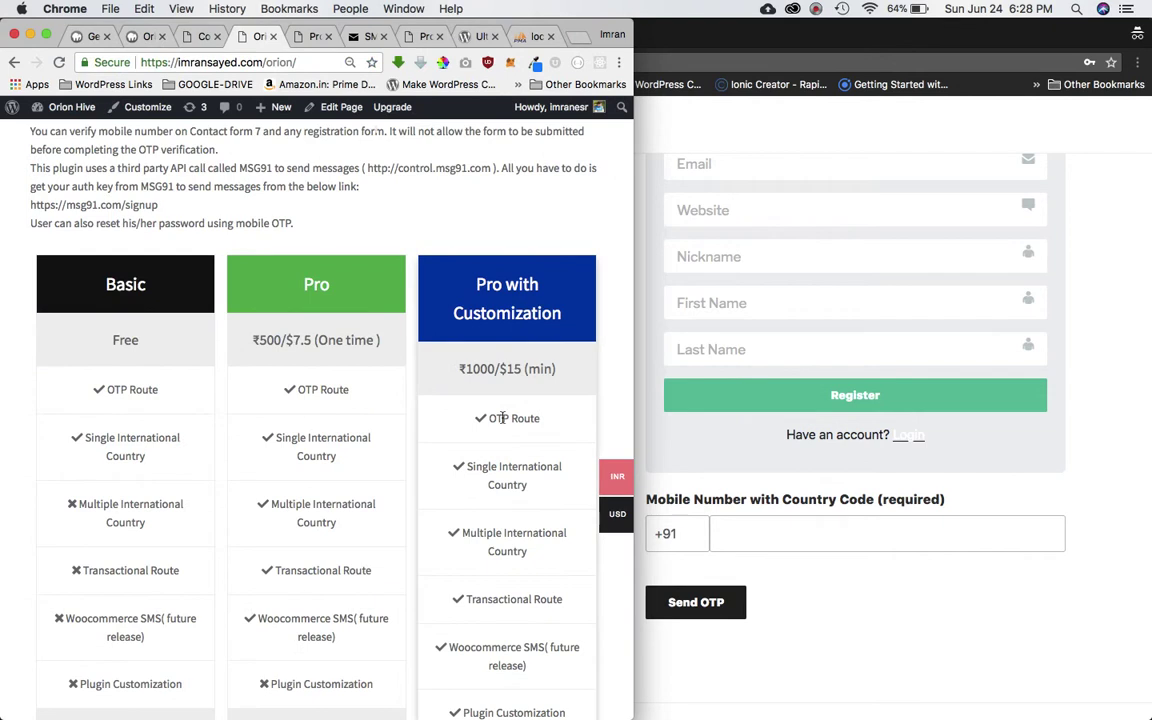
pyautogui.scroll(-5, 503, 418)
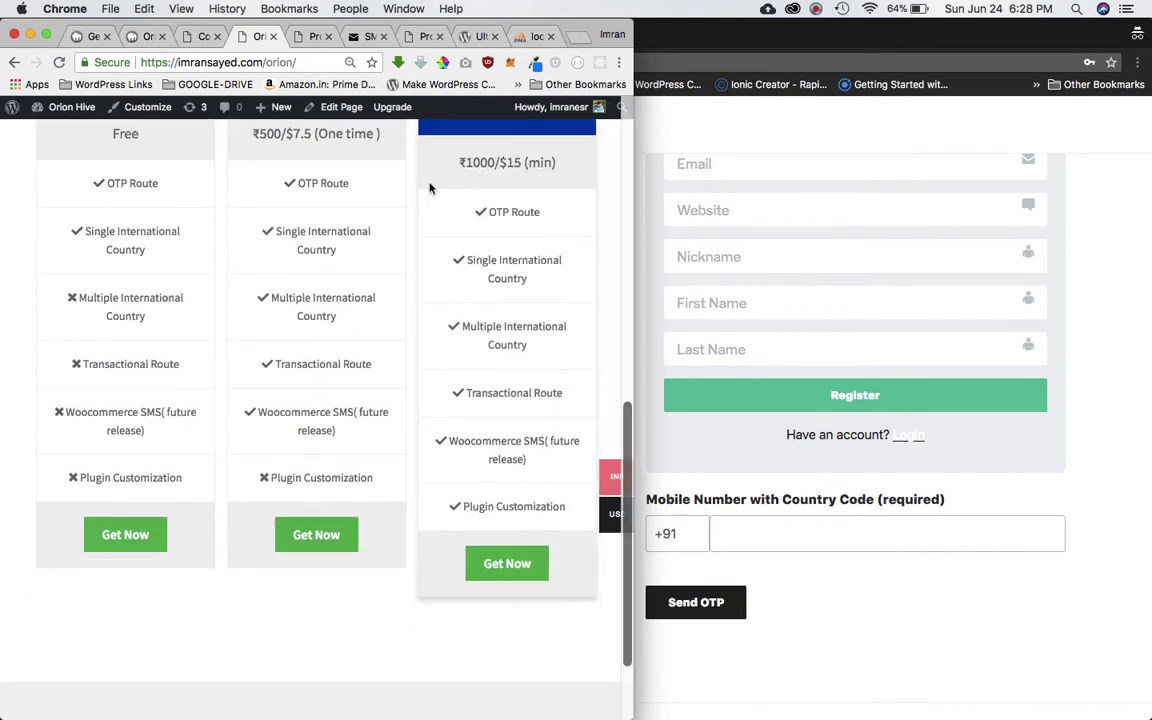
pyautogui.click(200, 36)
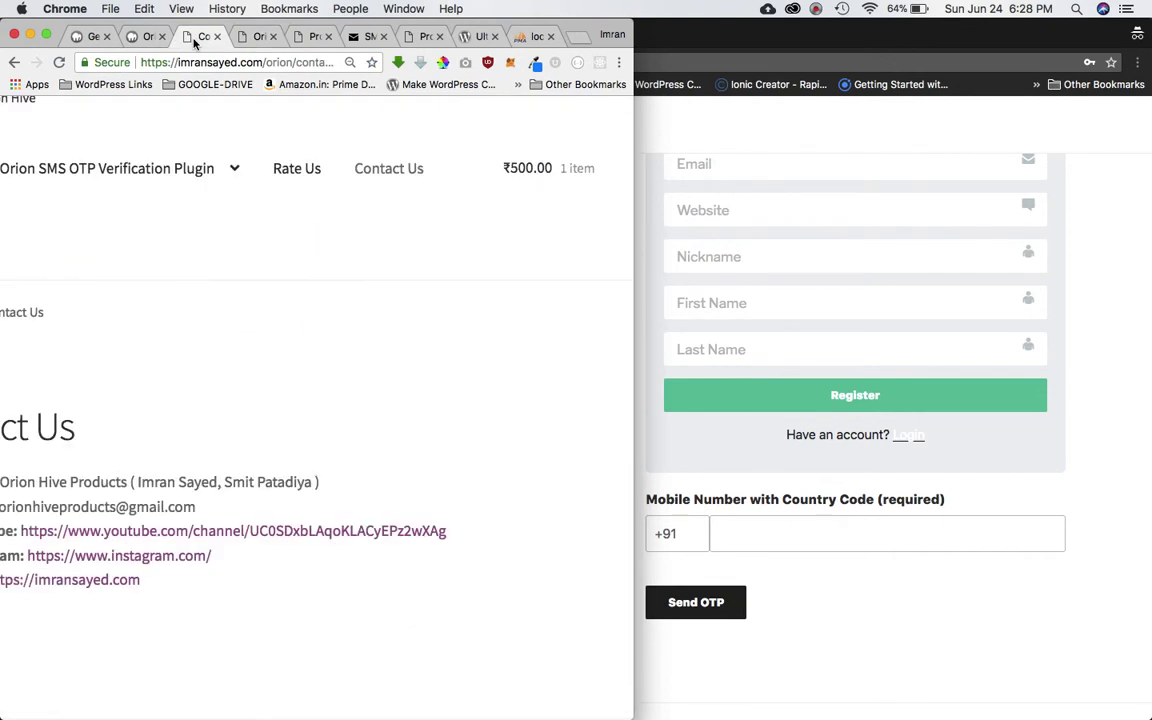
pyautogui.click(130, 36)
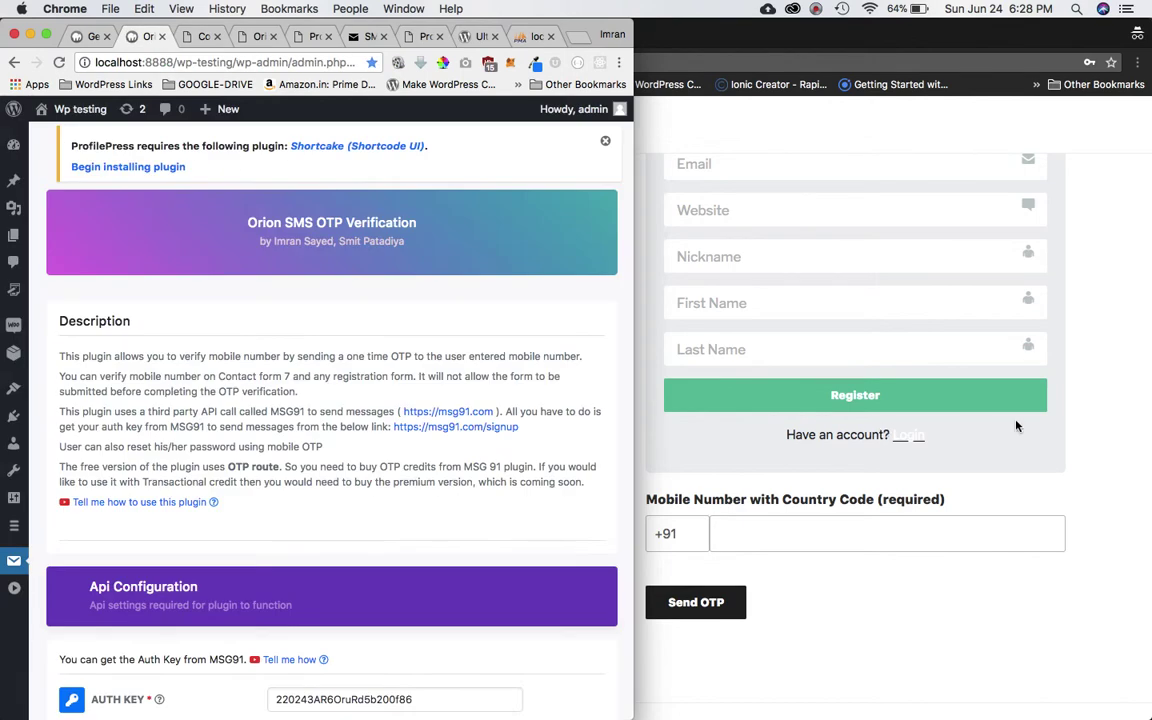
# On the Sign Up page, select the +91 country code prefix of the mobile field.
pyautogui.click(1016, 424)
pyautogui.scroll(-2, 1016, 426)
pyautogui.doubleClick(670, 478)
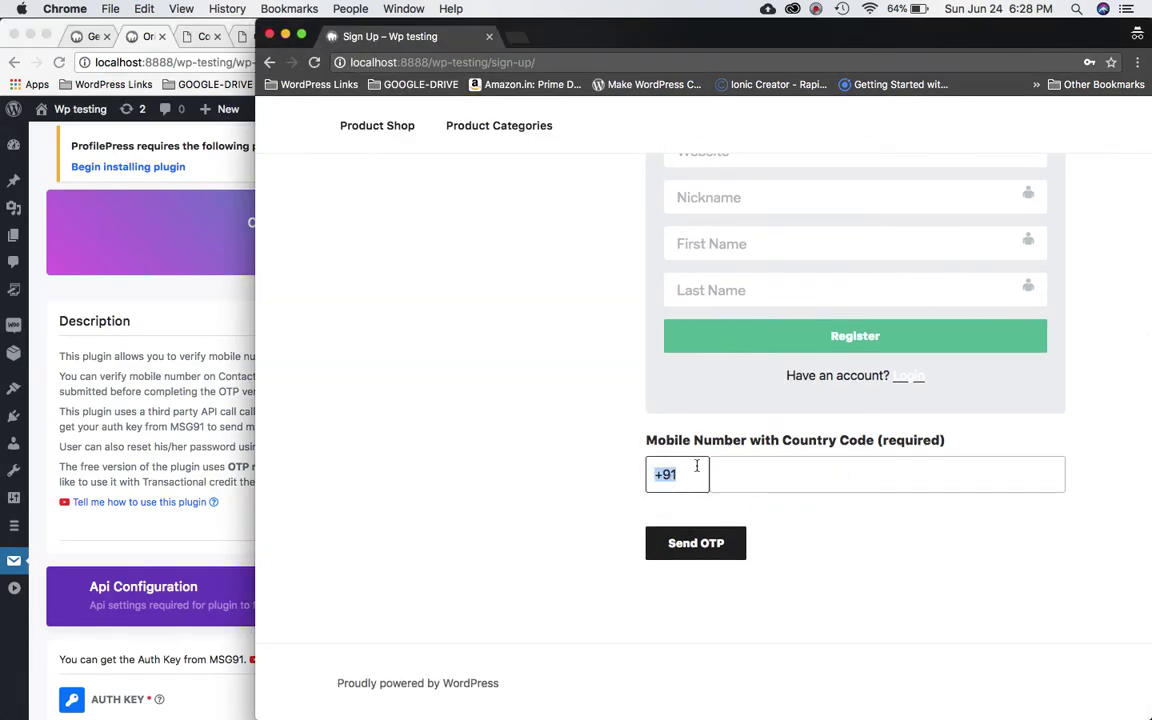
pyautogui.click(678, 479)
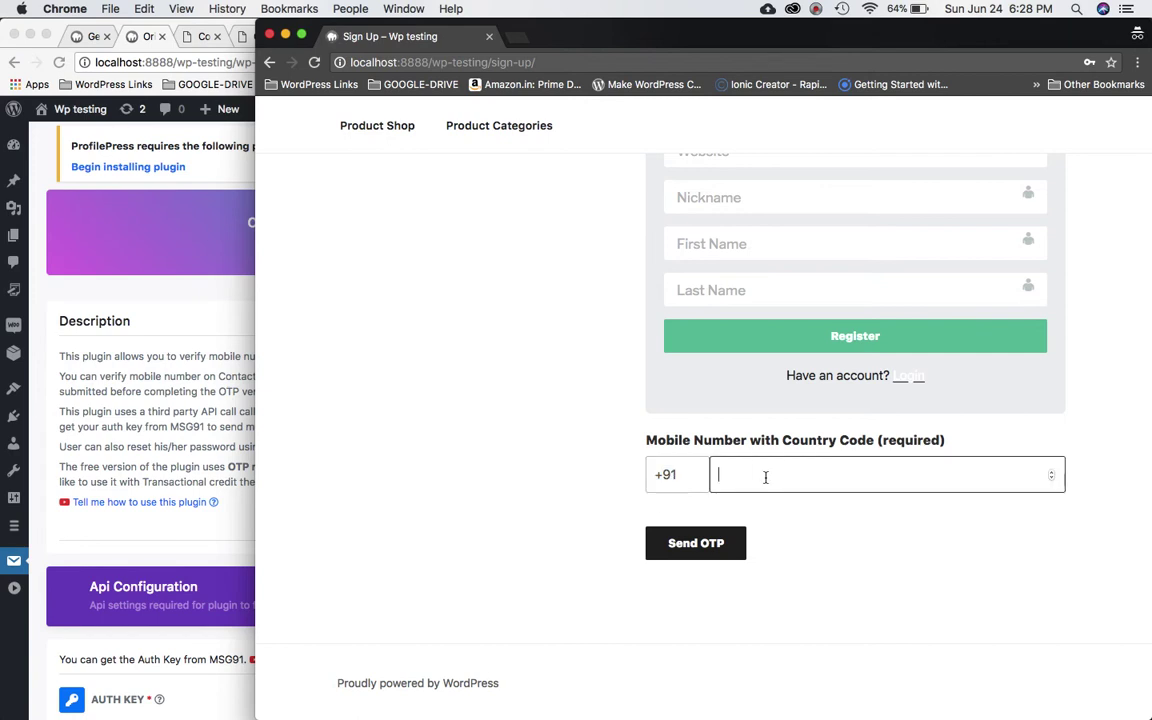
pyautogui.doubleClick(682, 480)
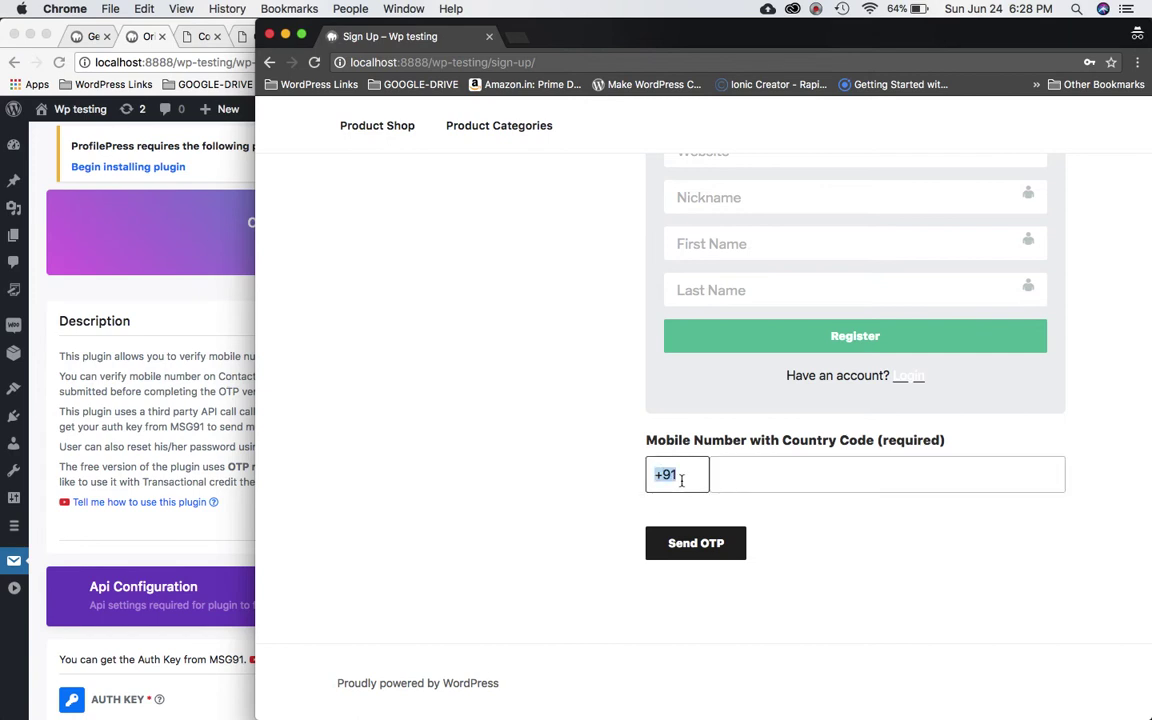
pyautogui.scroll(-8, 160, 490)
pyautogui.click(205, 600)
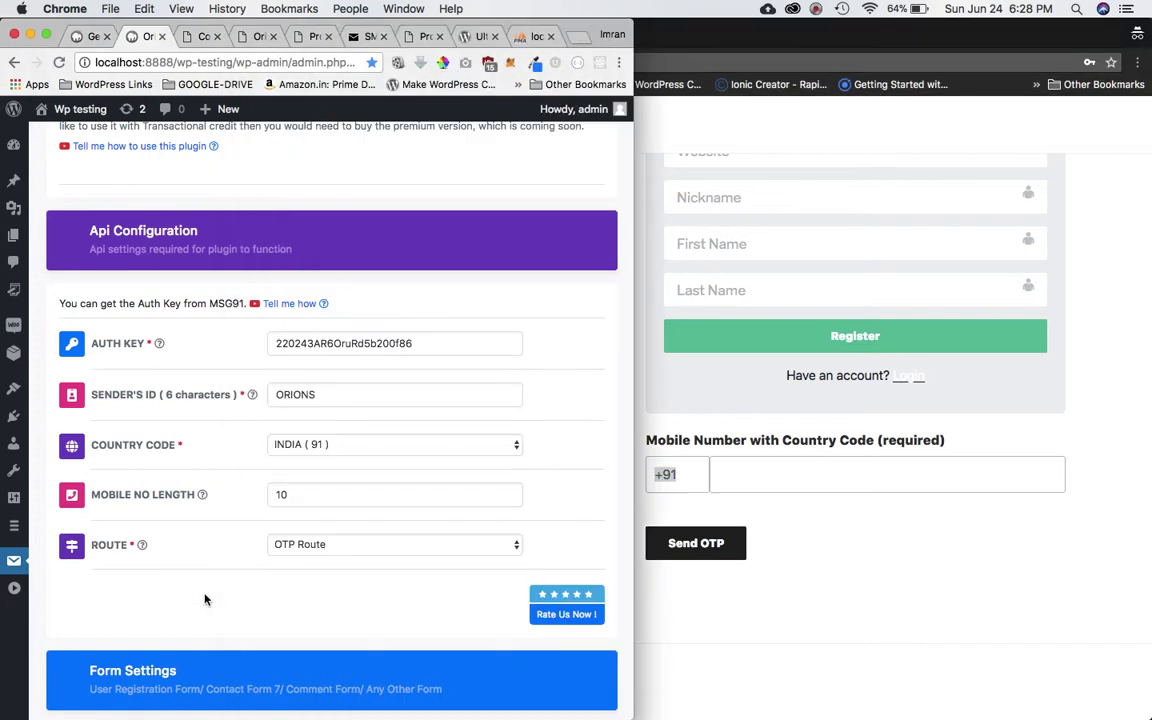
pyautogui.click(322, 446)
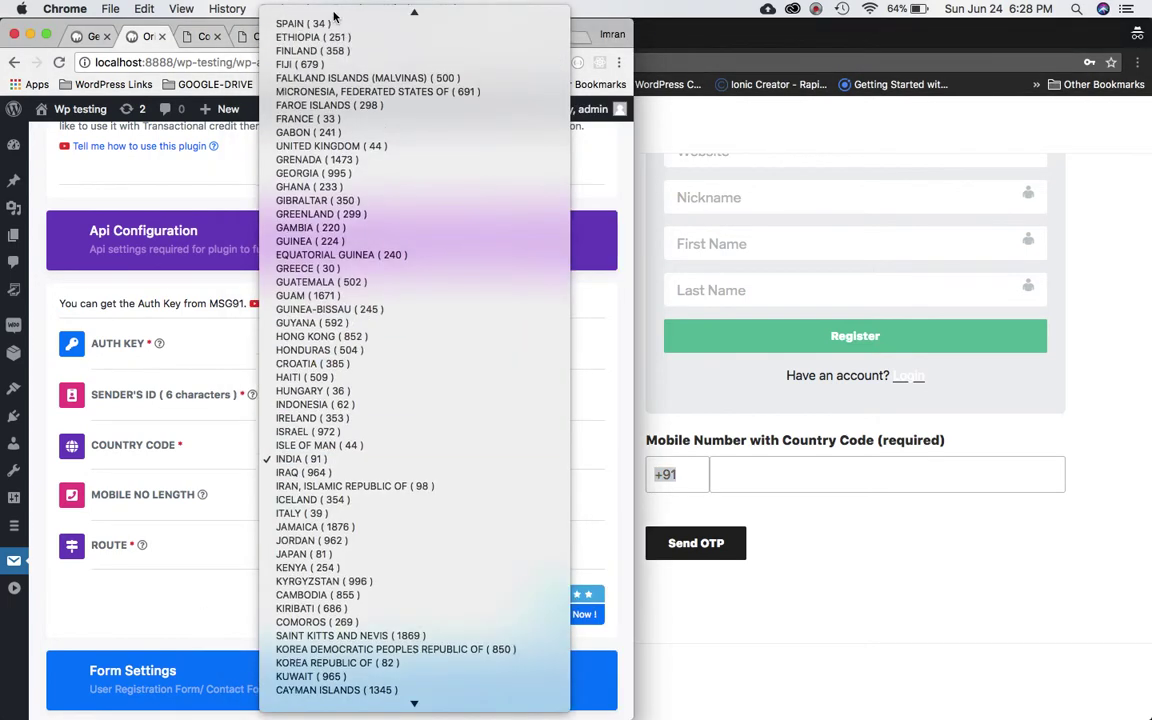
pyautogui.scroll(10, 336, 40)
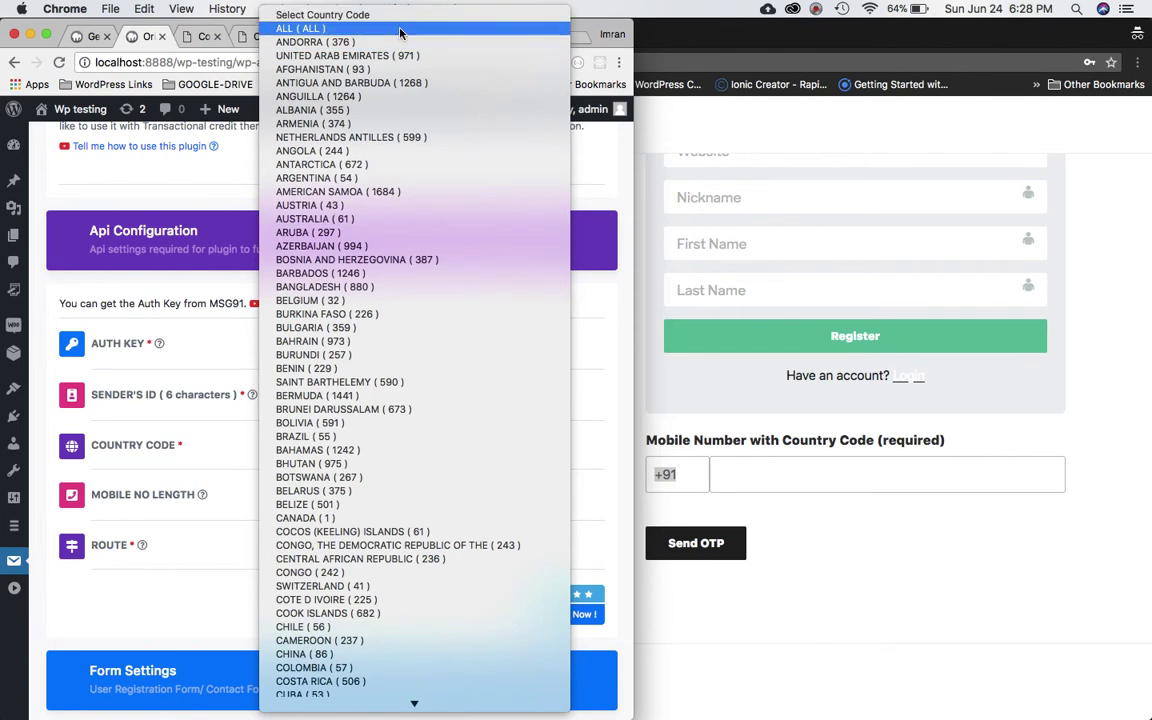
pyautogui.click(651, 467)
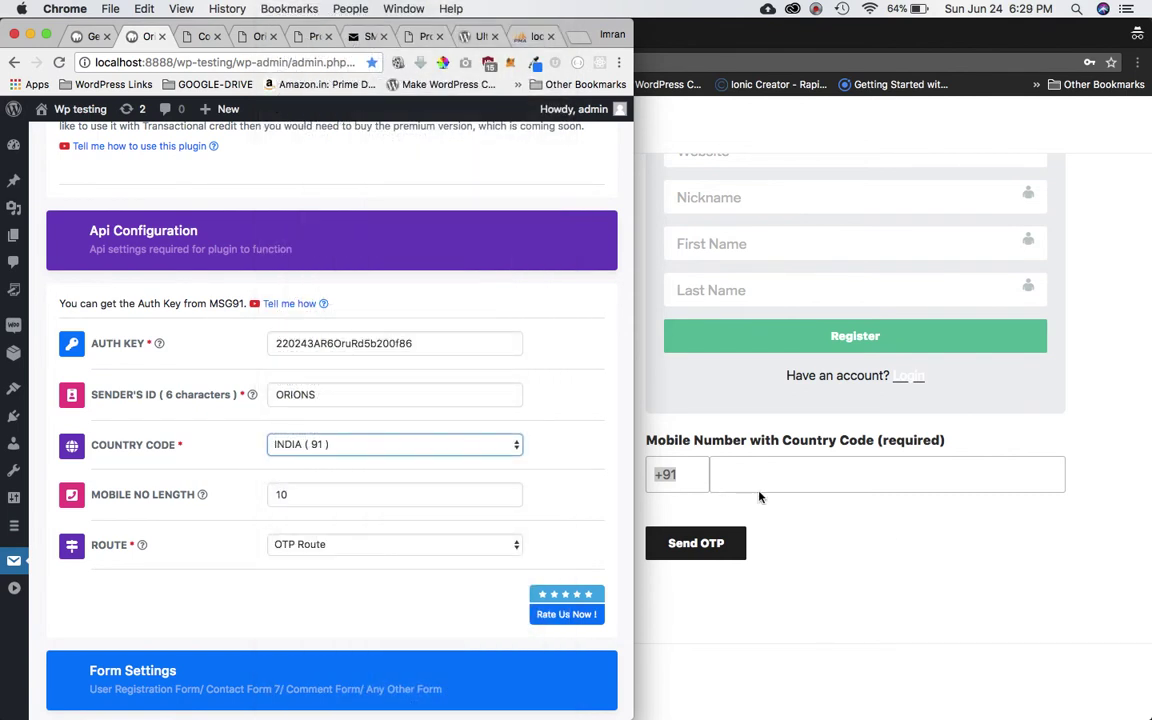
pyautogui.click(787, 515)
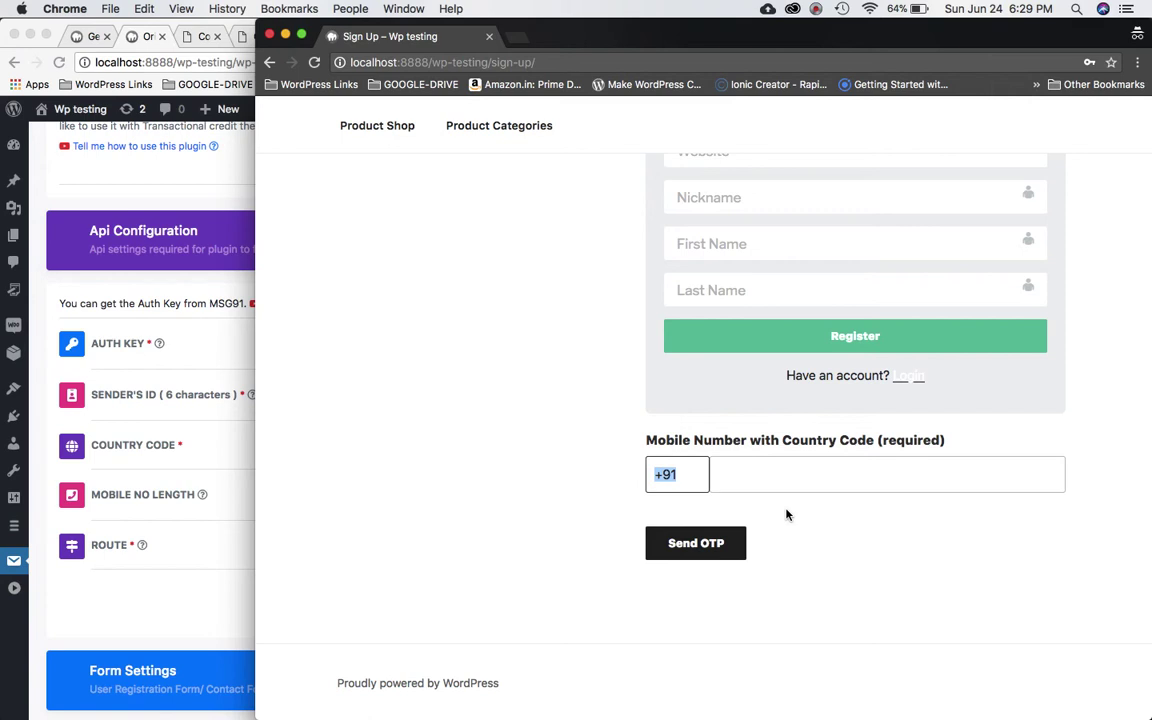
# Enter a mobile number in the sign-up form and try registering before verifying it.
pyautogui.click(733, 473)
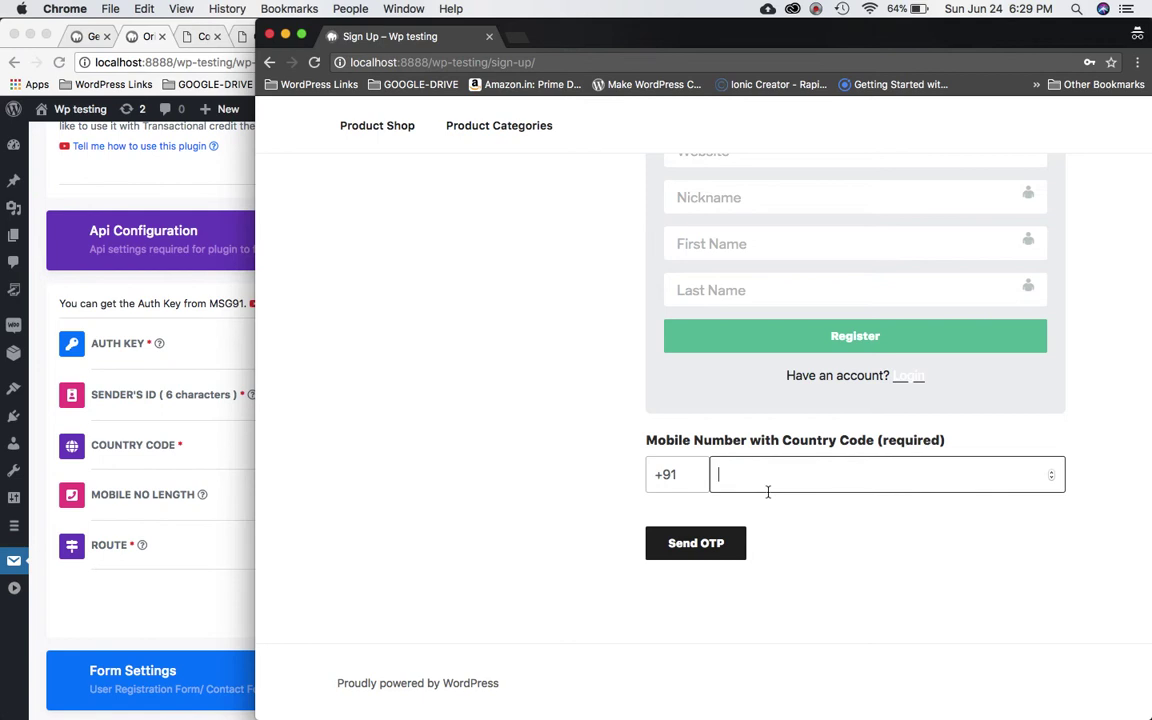
pyautogui.click(816, 9)
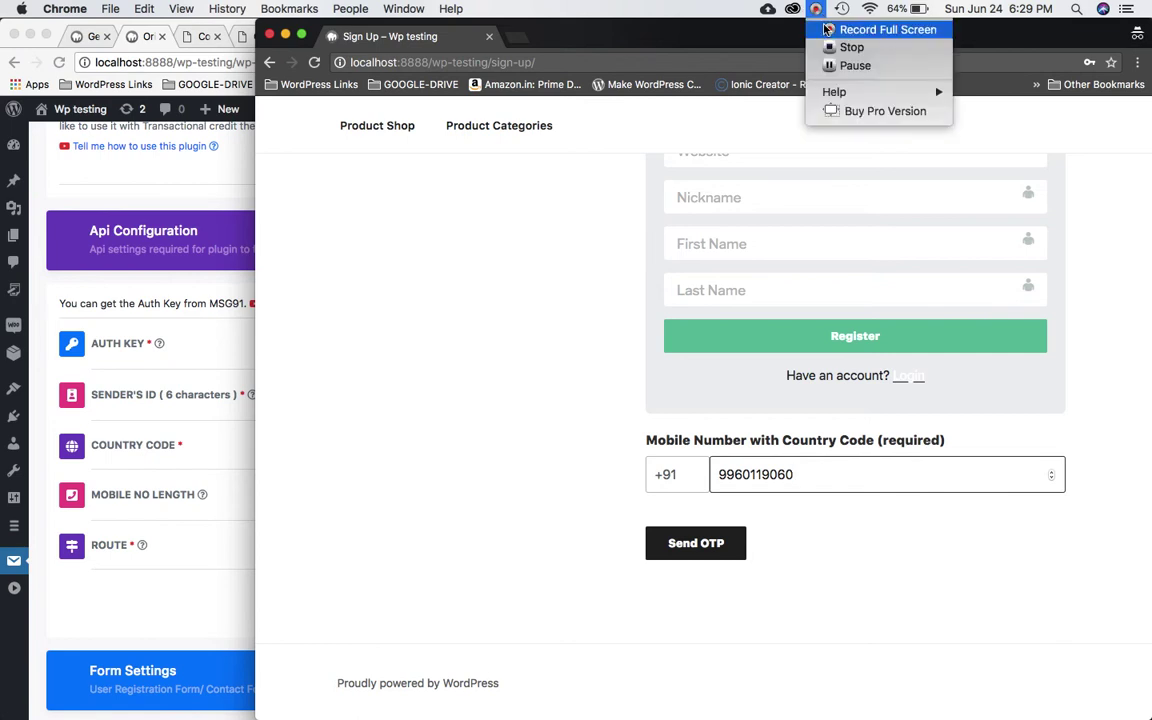
pyautogui.click(830, 66)
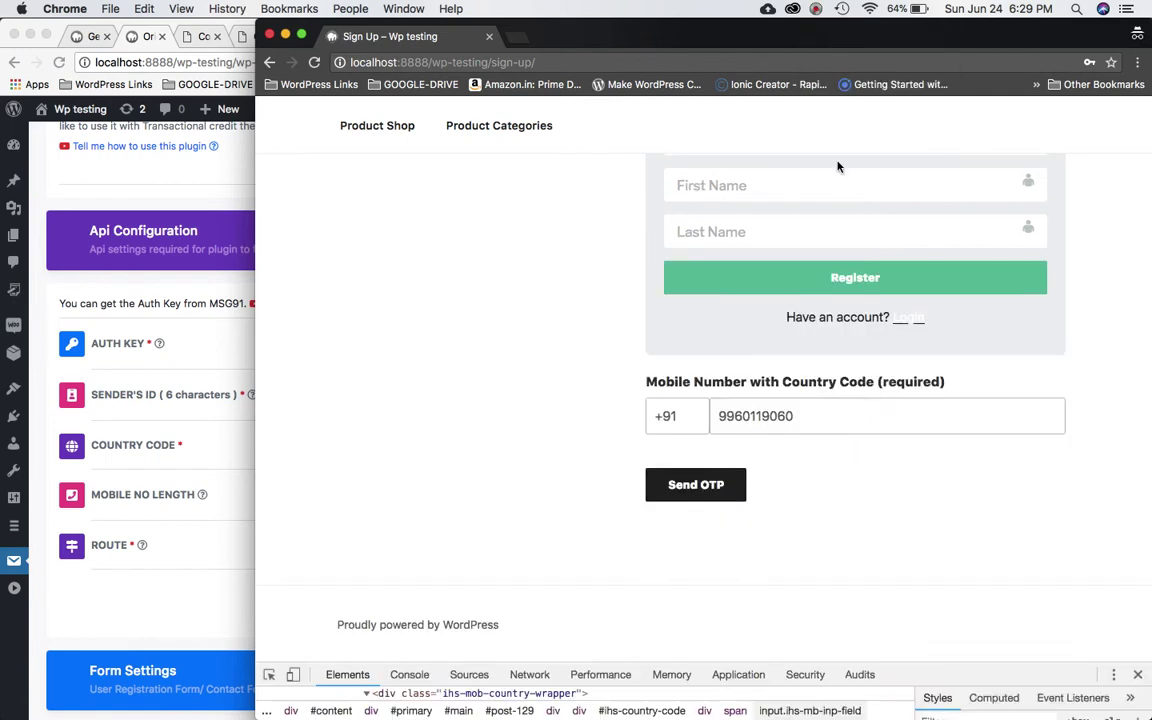
pyautogui.click(841, 289)
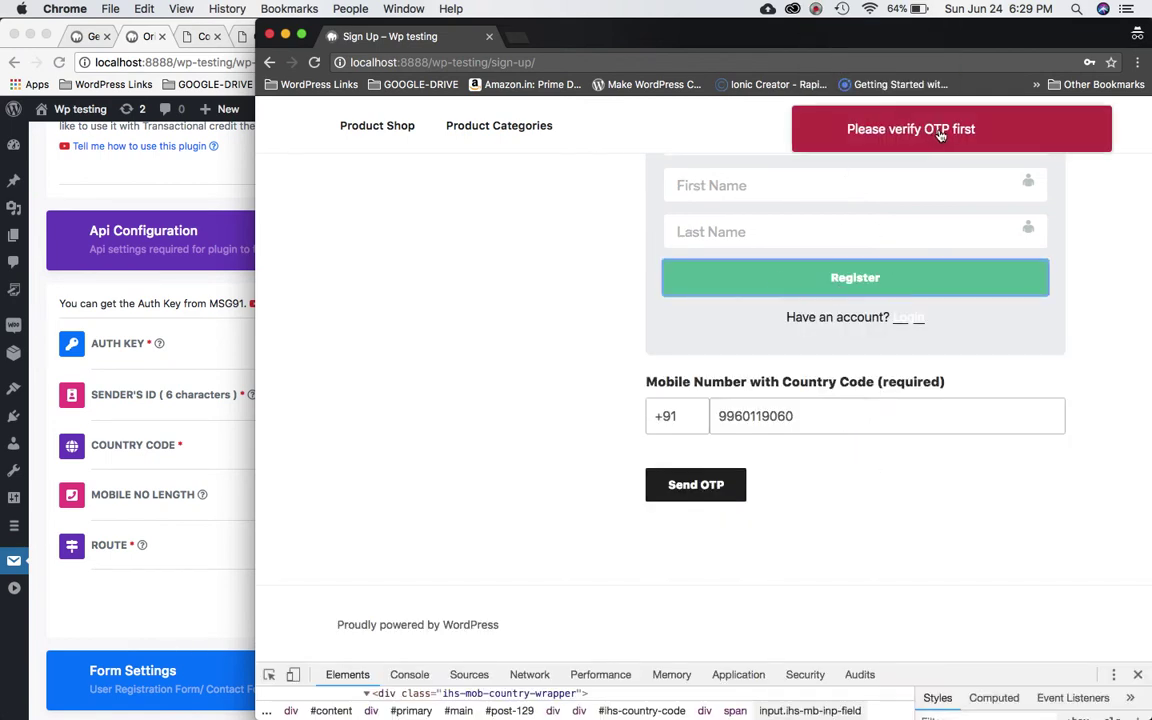
# Send an OTP to the entered mobile number so the OTP field appears.
pyautogui.scroll(3, 910, 239)
pyautogui.scroll(-5, 965, 232)
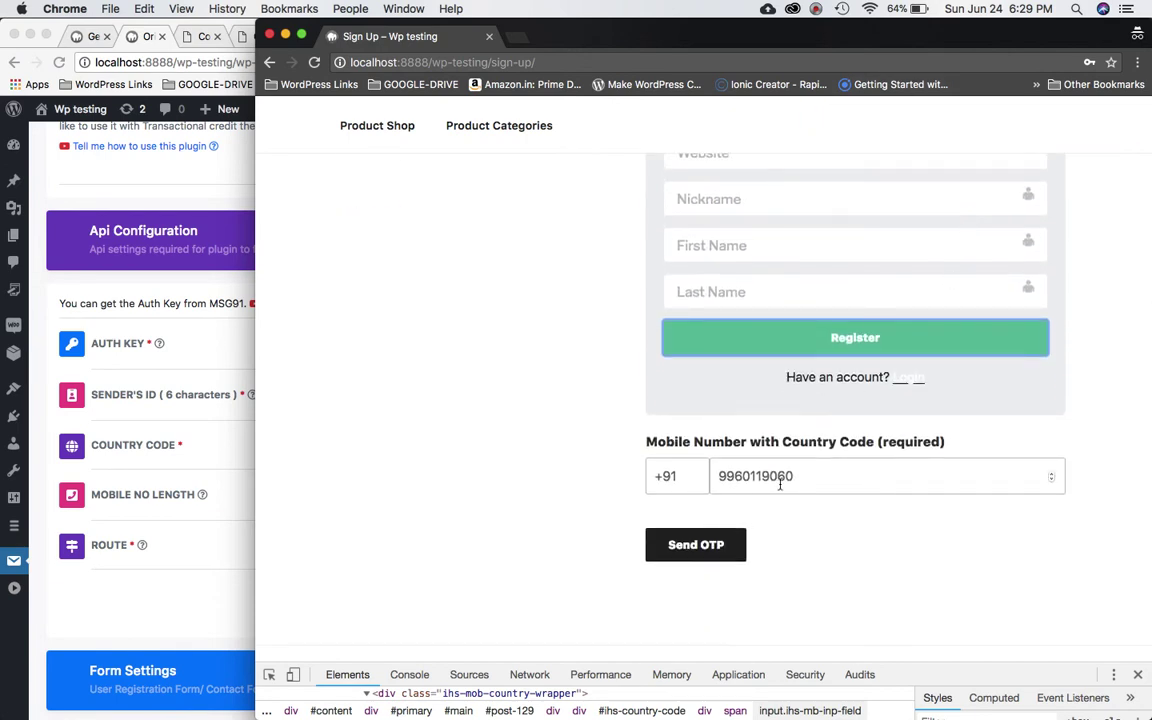
pyautogui.scroll(5, 823, 484)
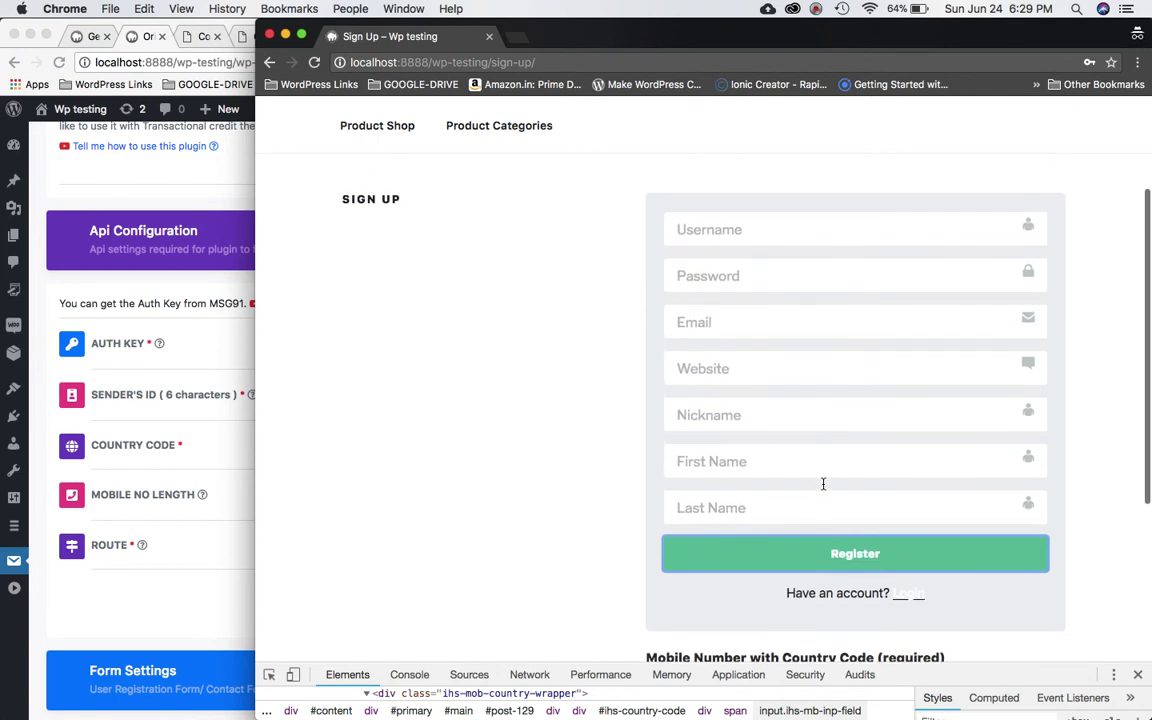
pyautogui.scroll(-5, 810, 500)
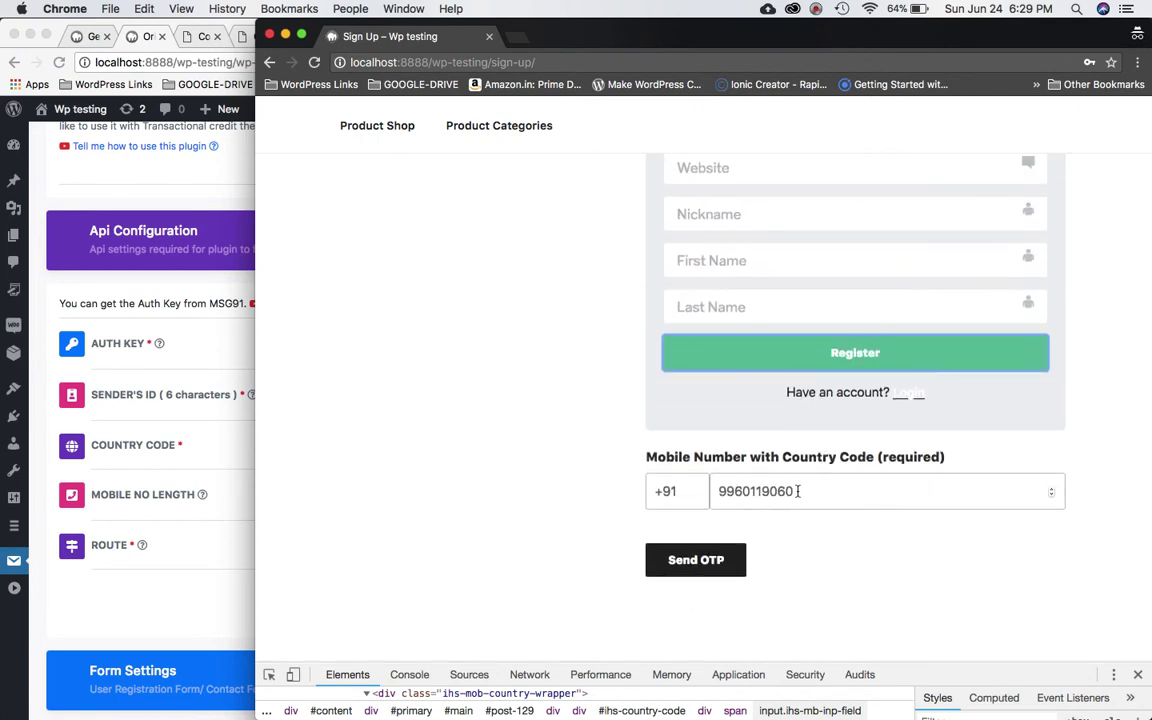
pyautogui.click(710, 561)
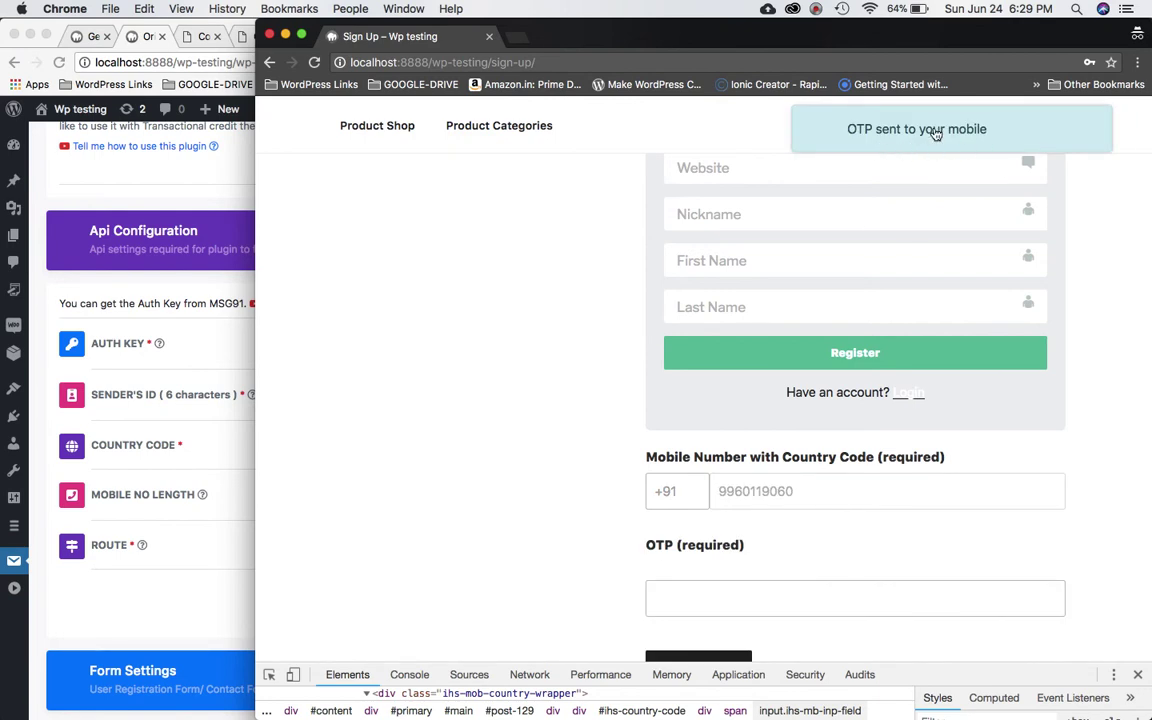
pyautogui.scroll(-4, 892, 360)
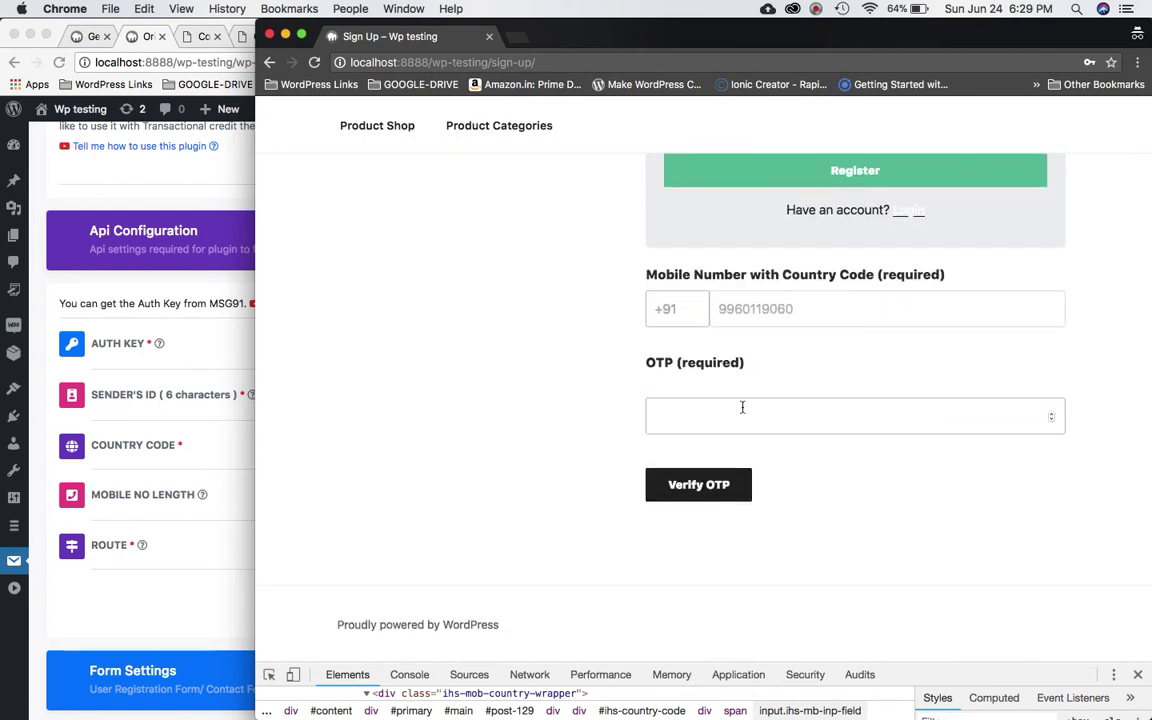
# Paste the received OTP into the OTP field and verify it.
pyautogui.click(816, 9)
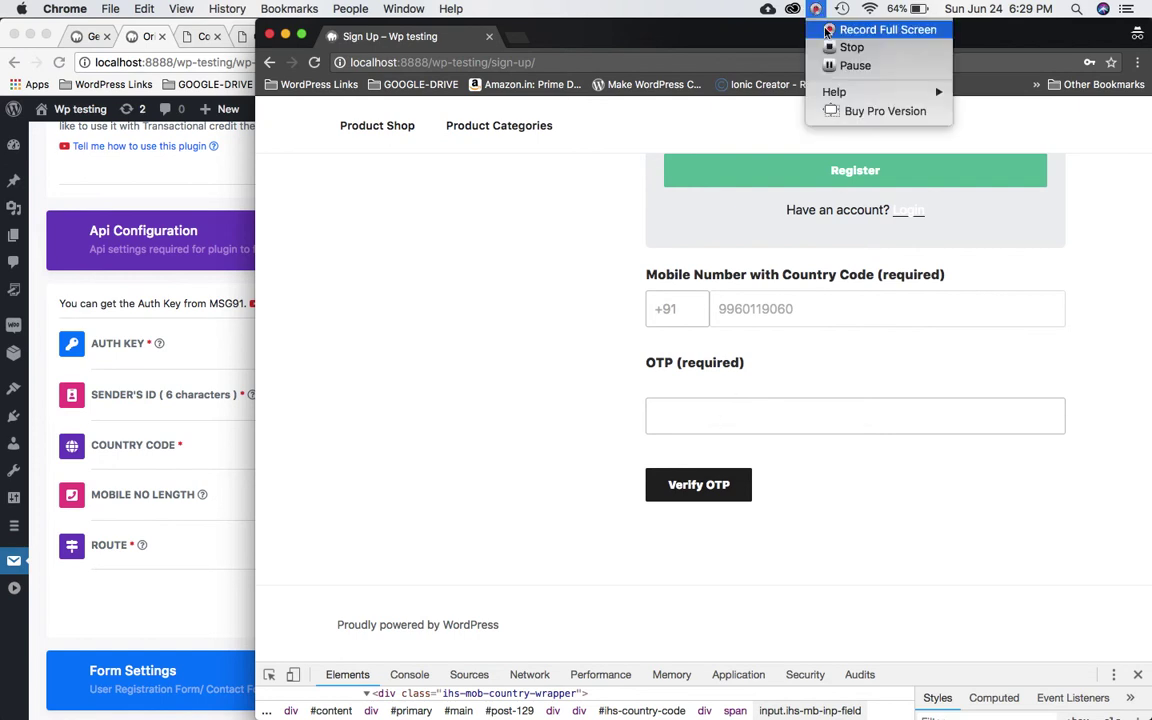
pyautogui.click(834, 65)
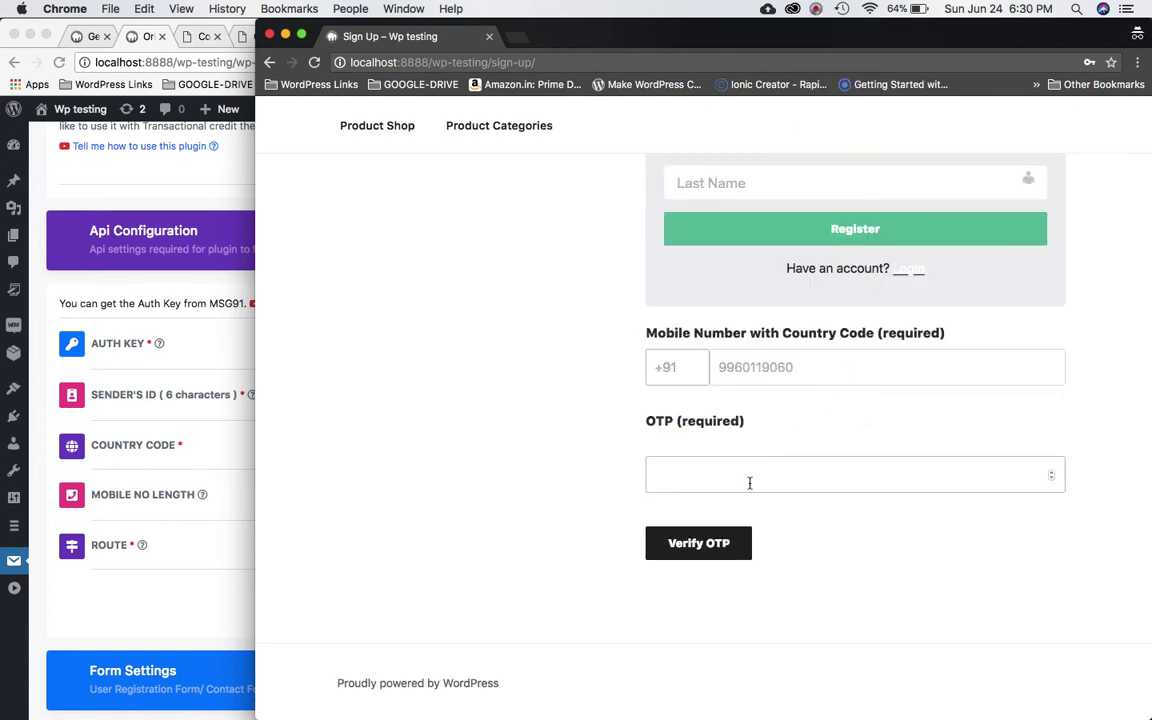
pyautogui.click(749, 483)
pyautogui.press('super+v')
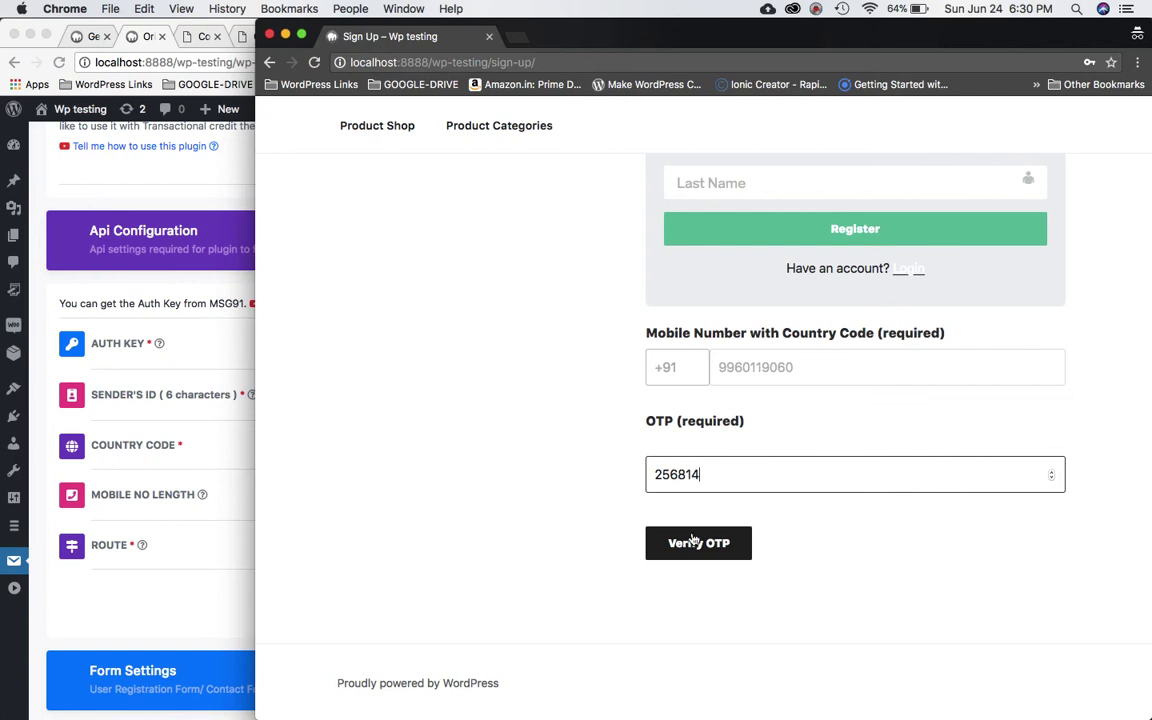
pyautogui.click(693, 540)
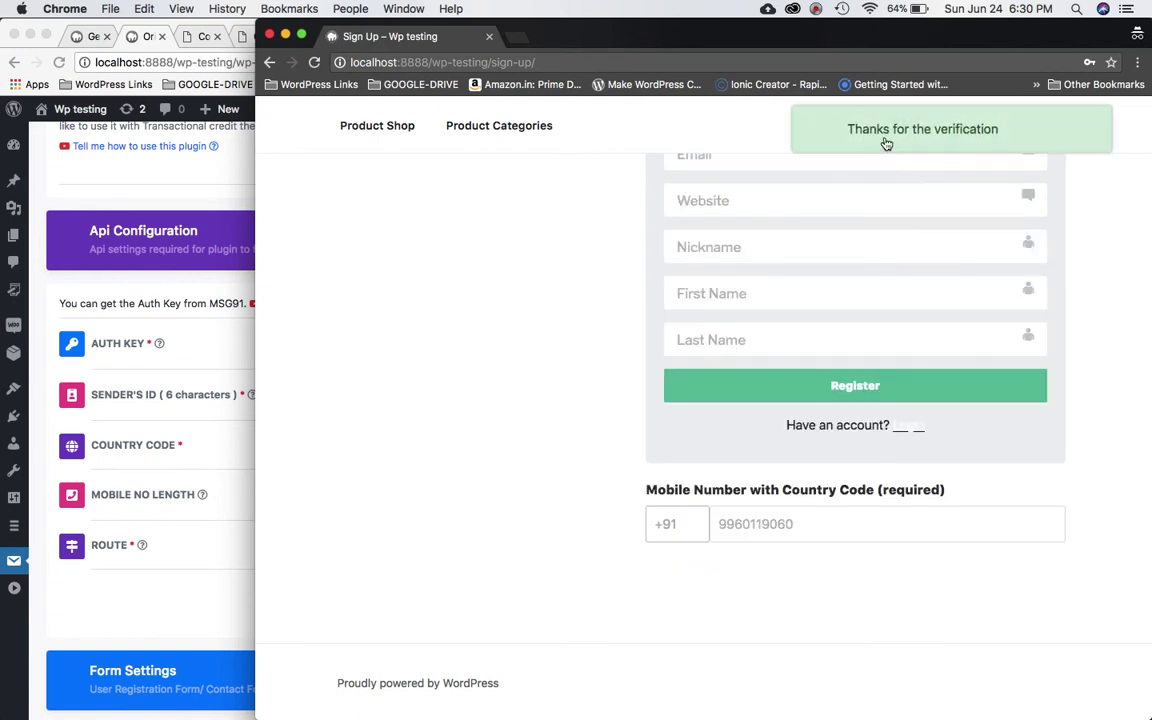
pyautogui.click(813, 524)
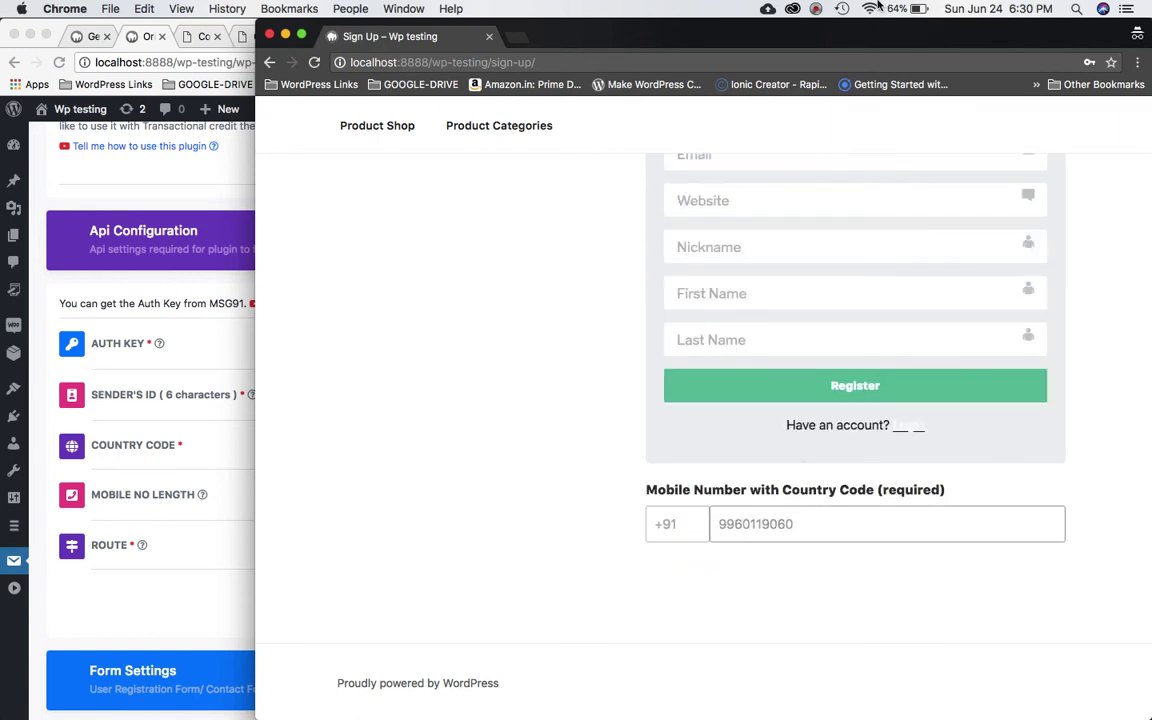
# Test the form's validation by selecting the mobile number and submitting Register.
pyautogui.click(816, 9)
pyautogui.click(684, 507)
pyautogui.doubleClick(817, 511)
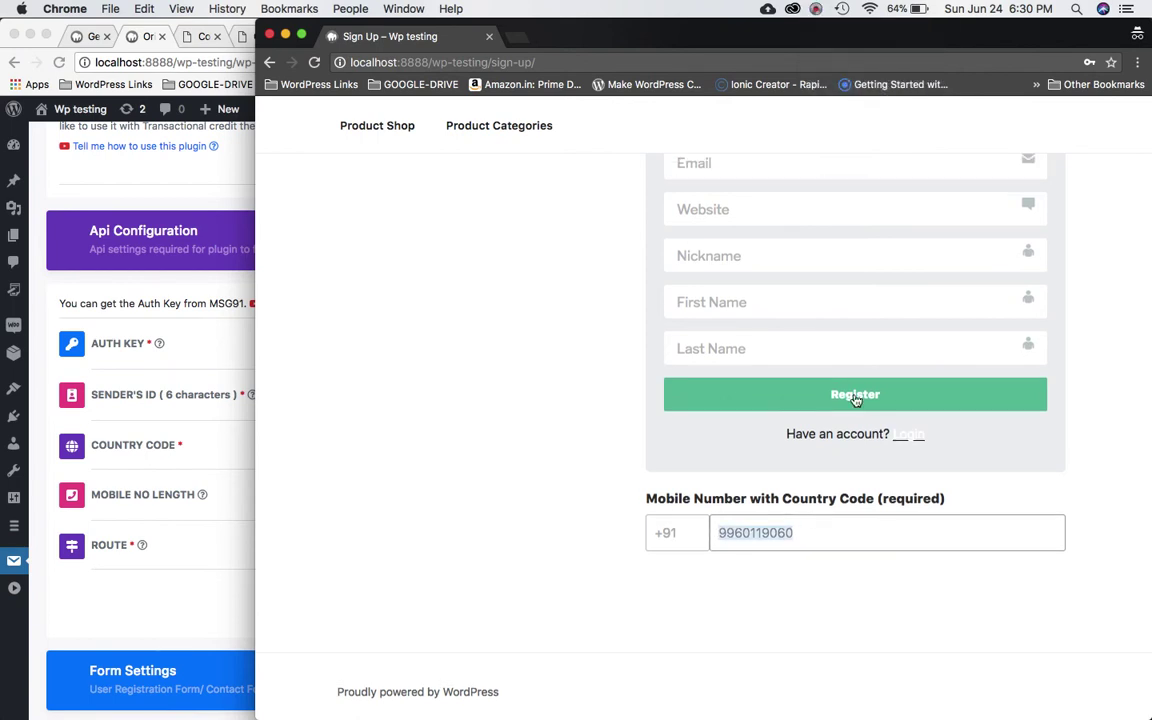
pyautogui.click(855, 396)
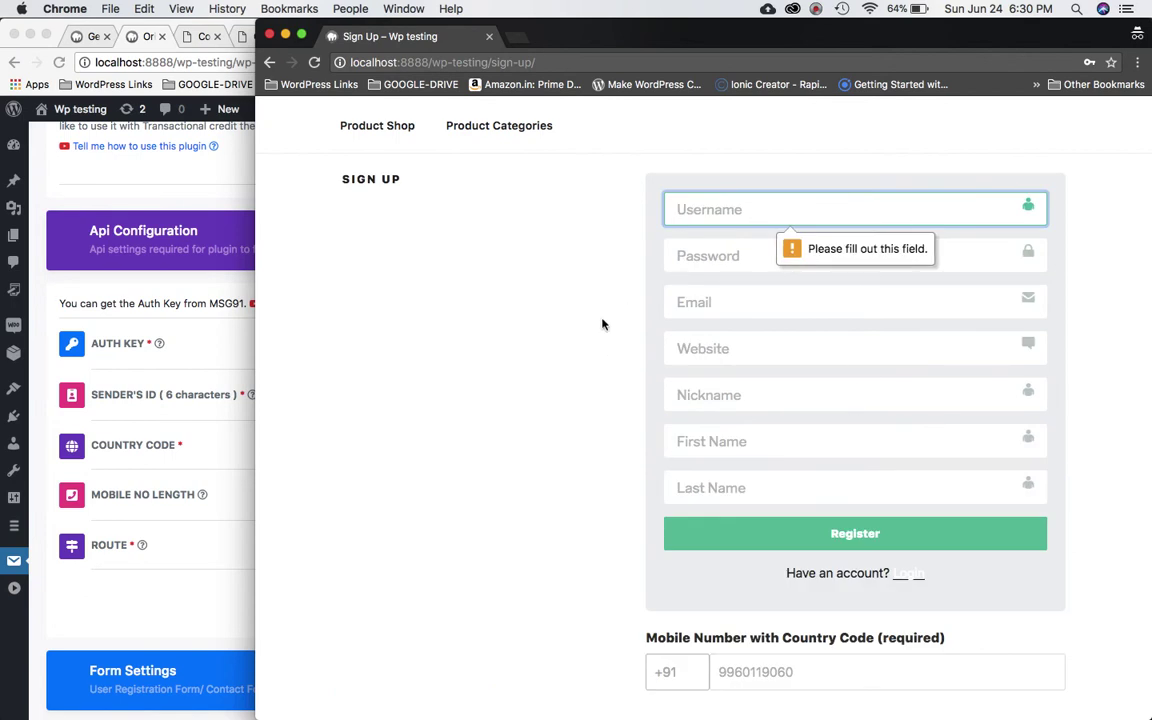
pyautogui.scroll(1, 660, 335)
pyautogui.scroll(-2, 702, 458)
pyautogui.scroll(2, 702, 458)
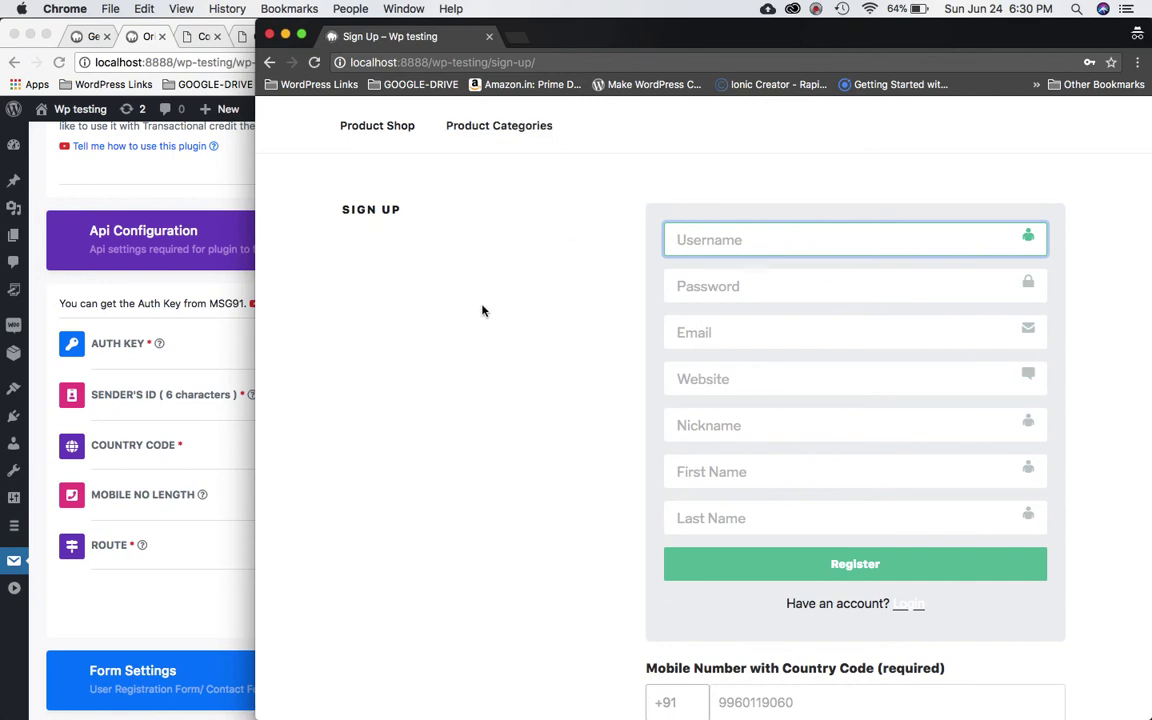
pyautogui.scroll(-4, 481, 311)
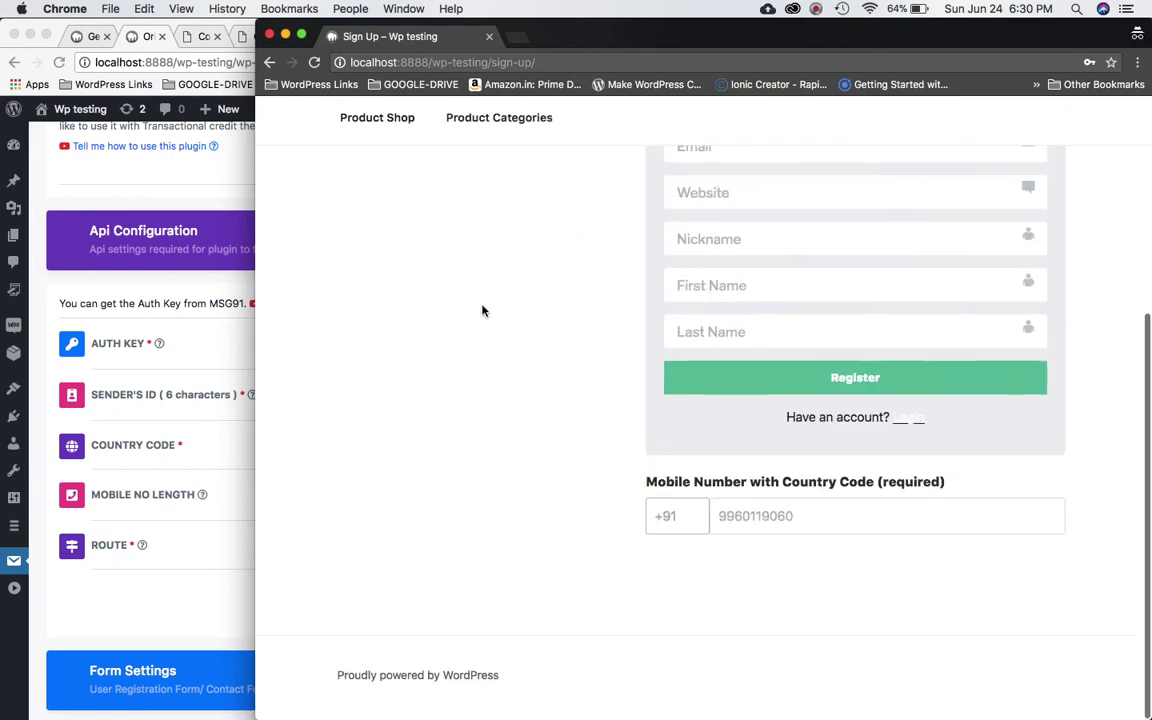
pyautogui.doubleClick(785, 523)
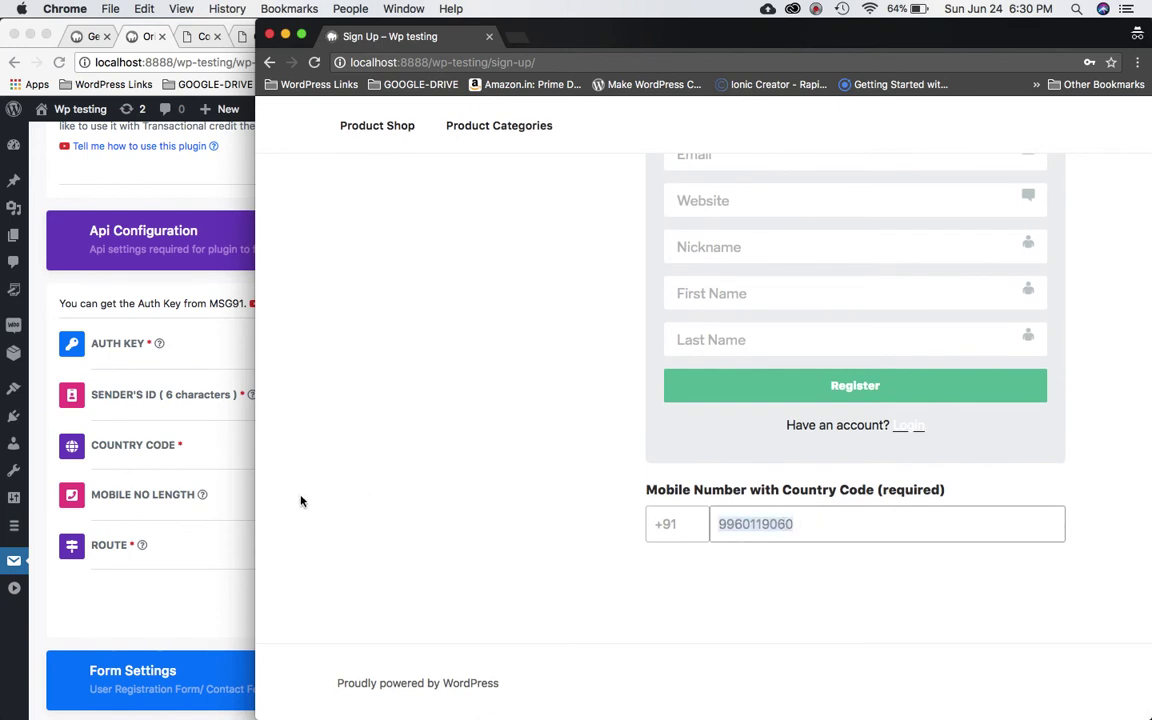
pyautogui.click(248, 520)
# Clear the Forgot Password Form/Parent Selector and Input Name values, keeping mobile_number as meta key.
pyautogui.scroll(-10, 264, 572)
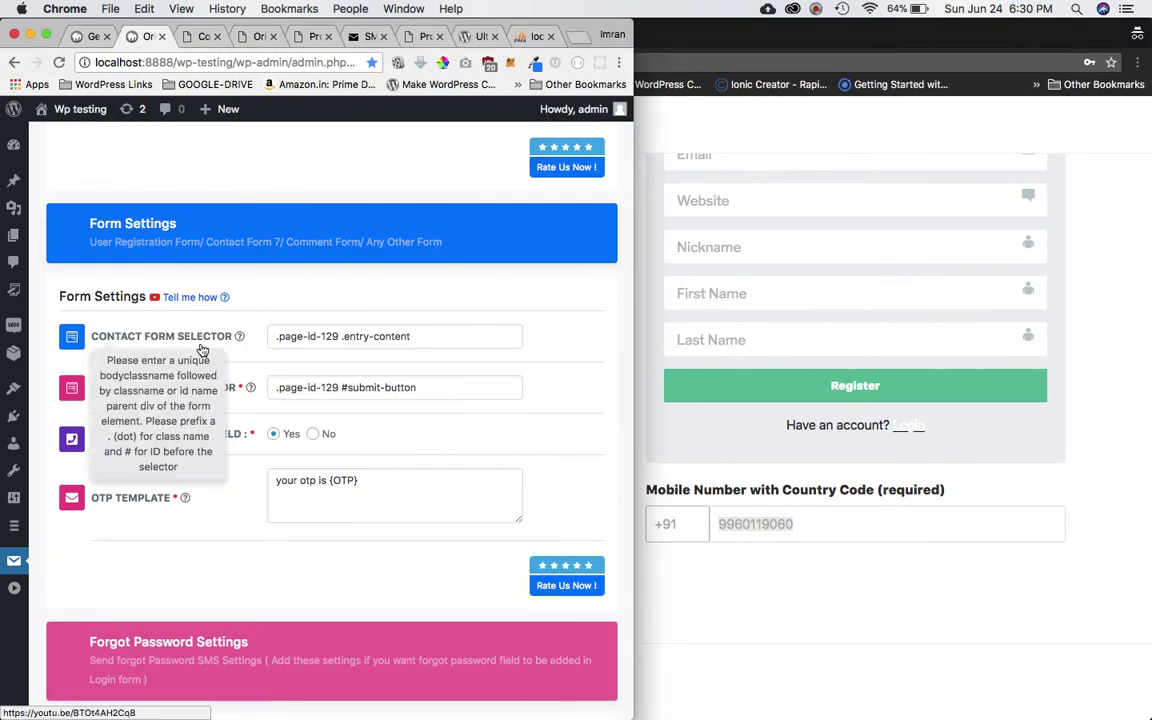
pyautogui.scroll(-5, 315, 358)
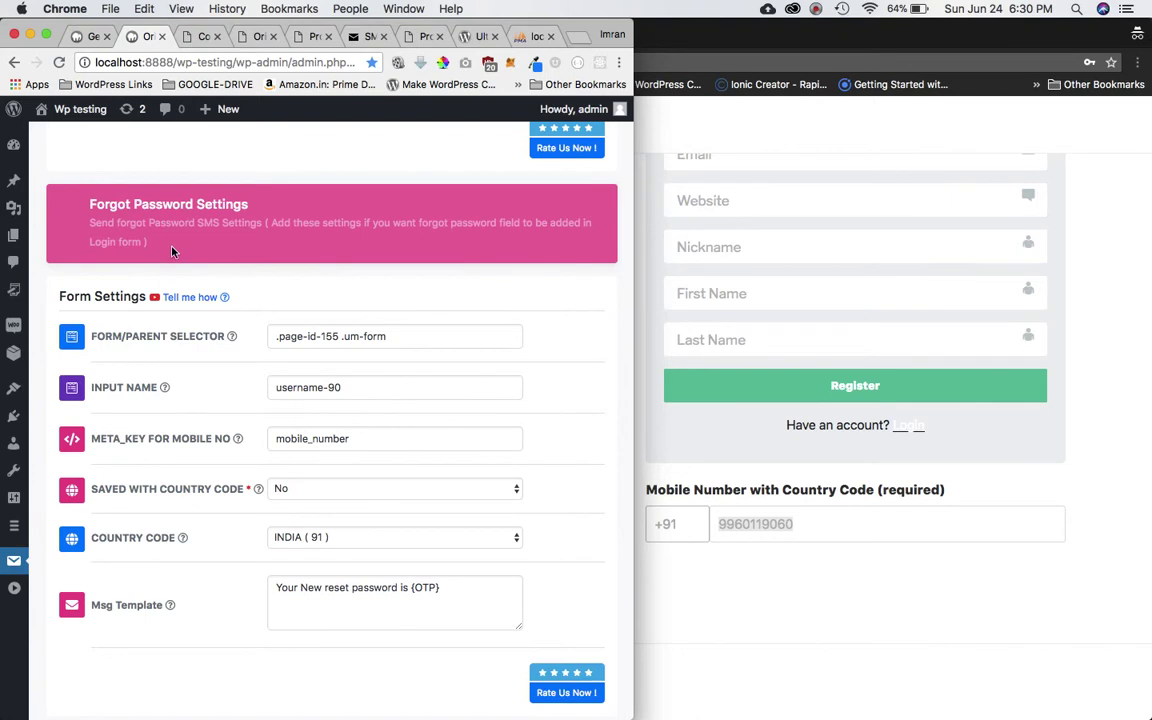
pyautogui.scroll(5, 301, 393)
pyautogui.scroll(-8, 300, 396)
pyautogui.scroll(1, 300, 396)
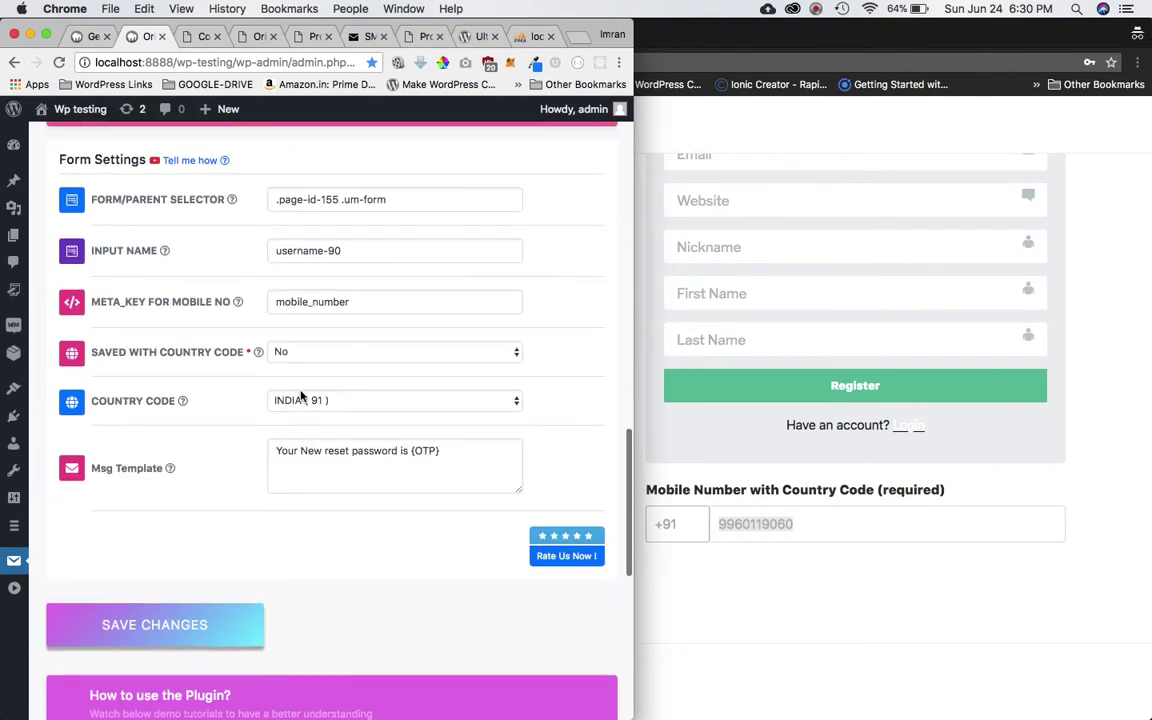
pyautogui.moveTo(185, 201)
pyautogui.tripleClick(411, 195)
pyautogui.press('BackSpace')
pyautogui.tripleClick(381, 248)
pyautogui.press('BackSpace')
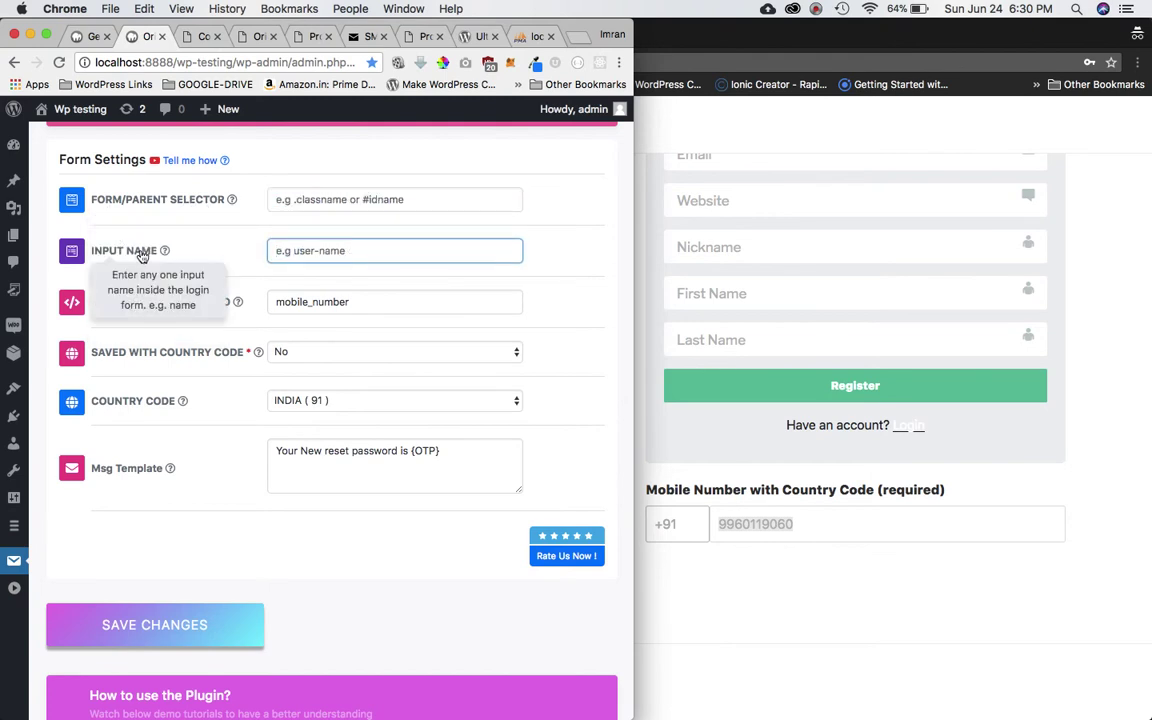
pyautogui.tripleClick(388, 317)
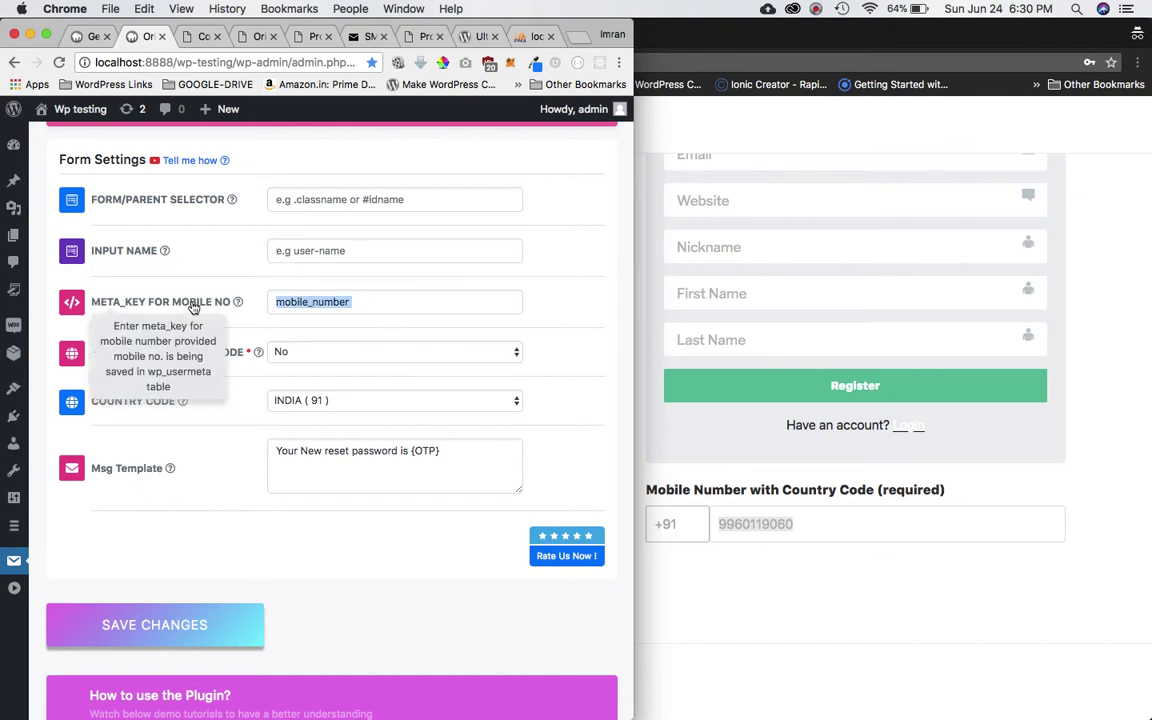
pyautogui.click(815, 10)
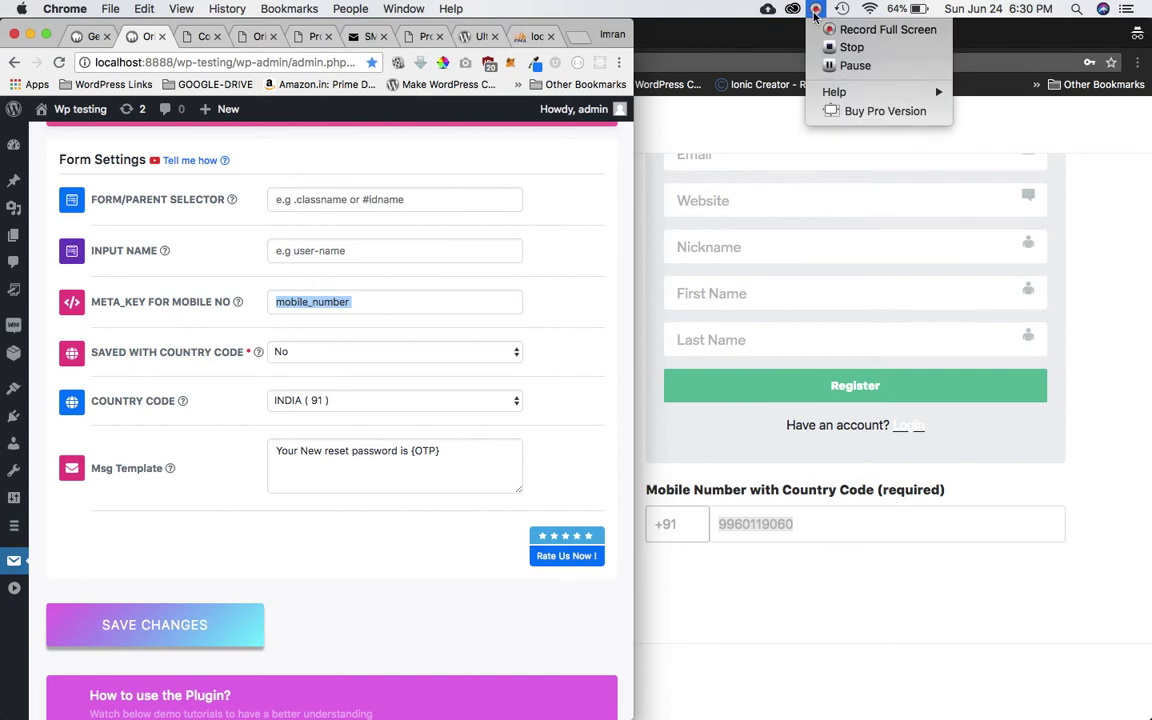
pyautogui.click(757, 60)
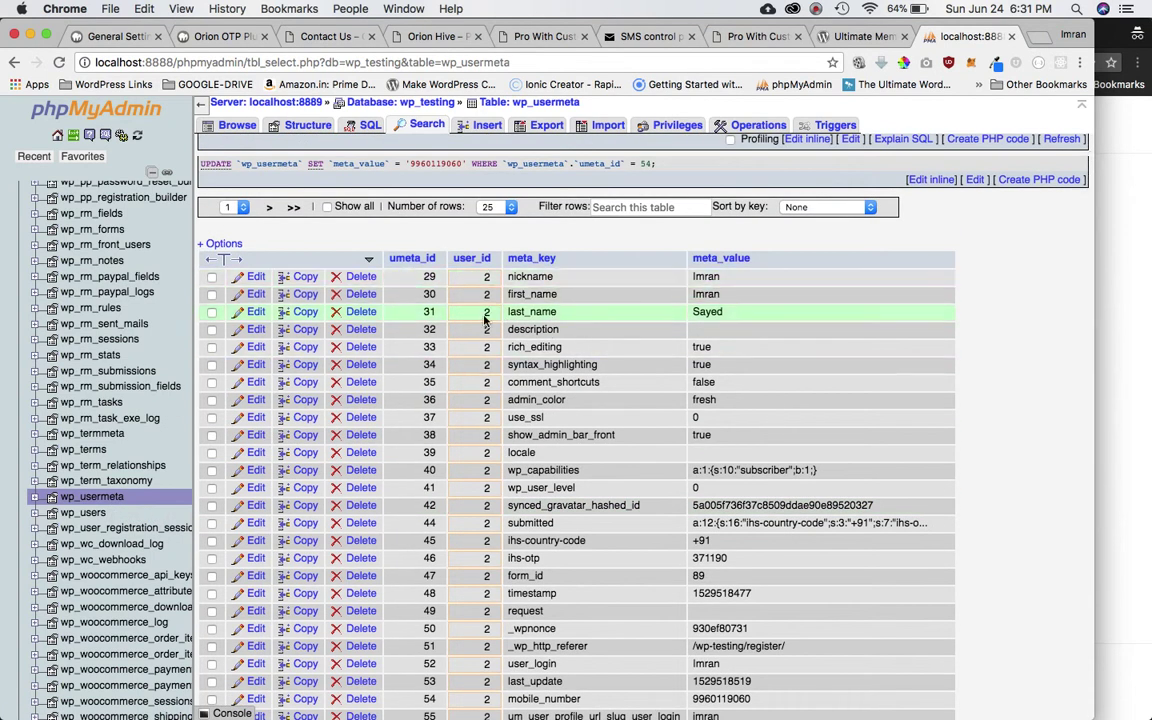
# Inspect wp_usermeta row 54's stored phone value and its mobile_number meta_key cell.
pyautogui.scroll(-4, 540, 420)
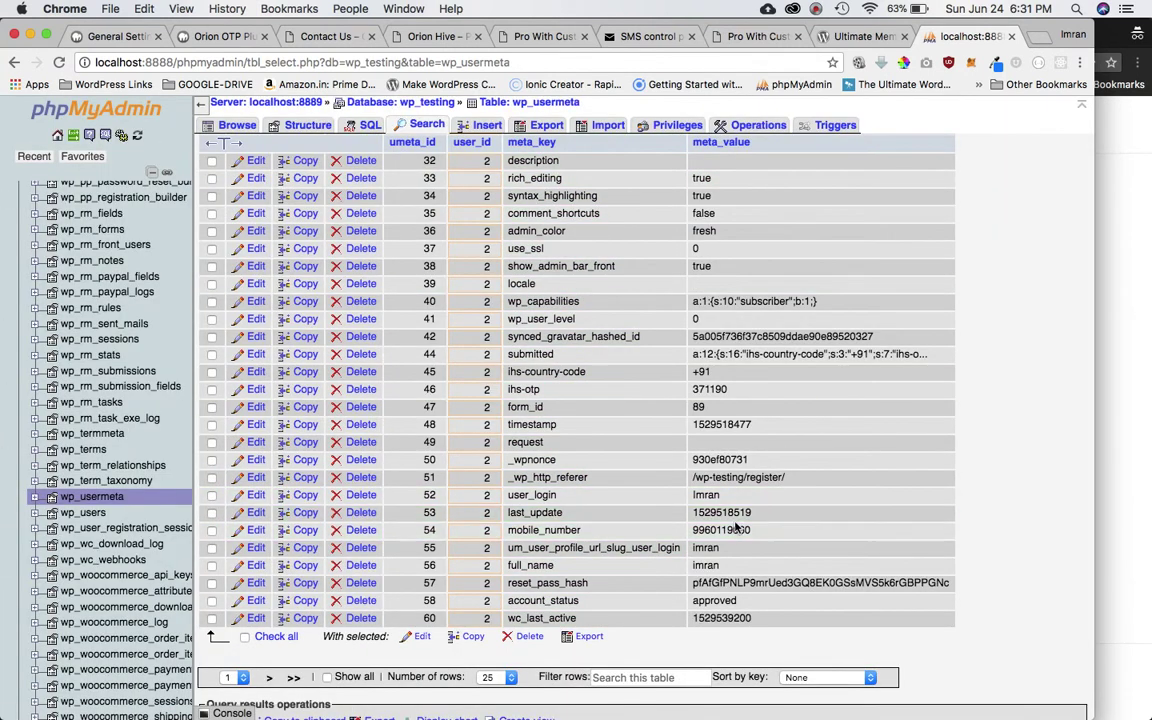
pyautogui.scroll(5, 733, 424)
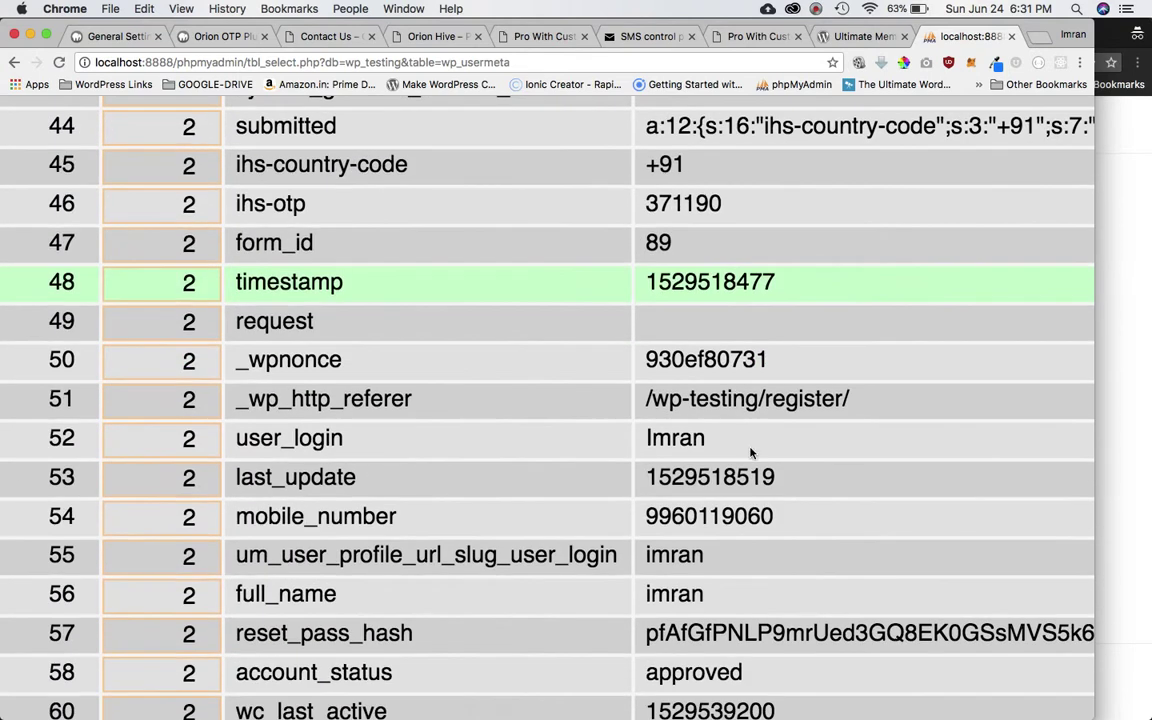
pyautogui.doubleClick(737, 516)
pyautogui.doubleClick(262, 516)
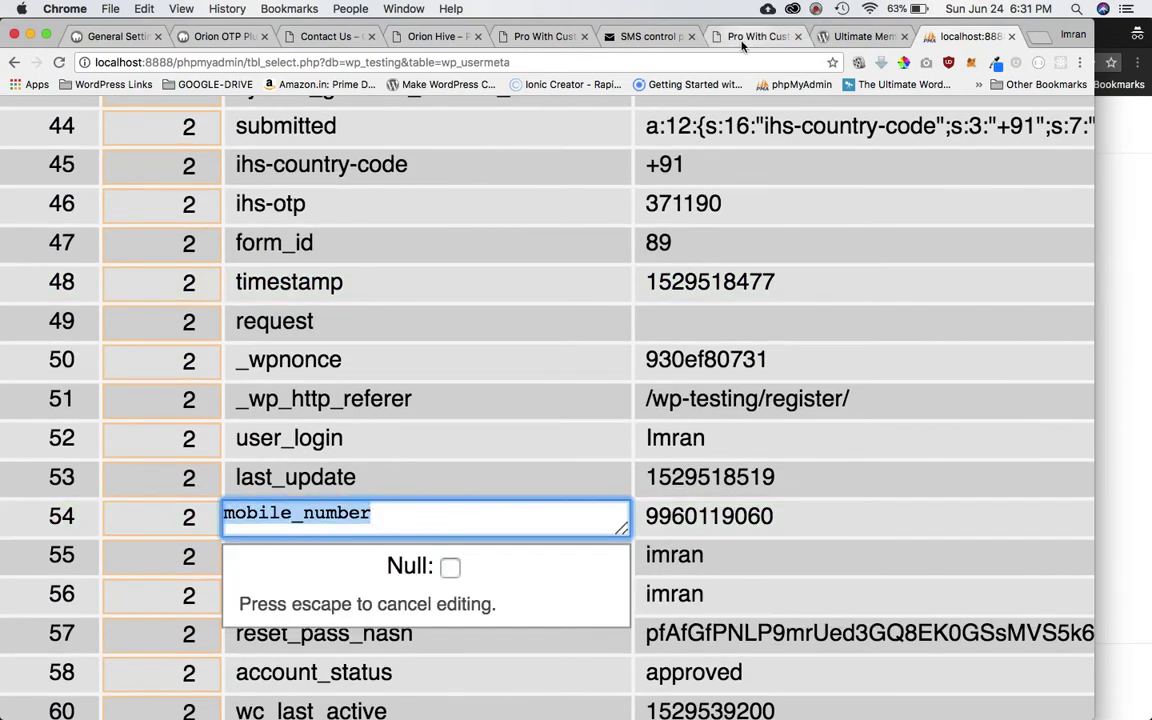
# Zoom in on the Orion OTP settings and recheck the stored mobile number in wp_usermeta.
pyautogui.click(222, 36)
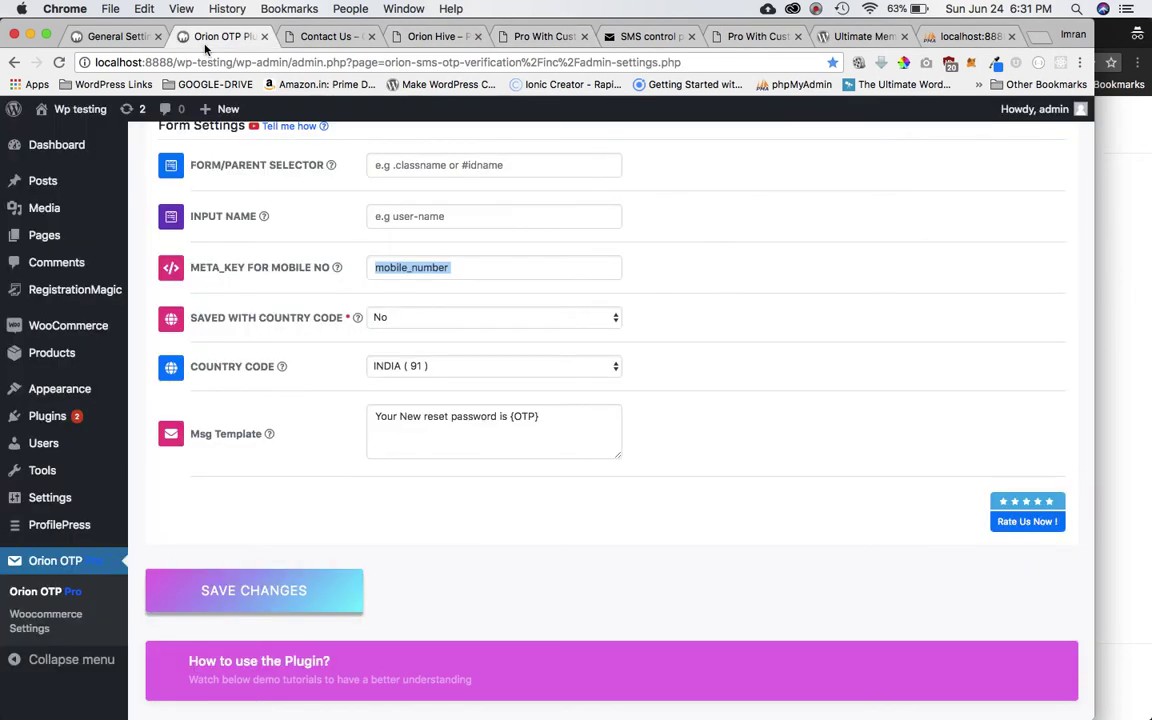
pyautogui.press('super+plus')
pyautogui.press('super+plus')
pyautogui.press('super+plus')
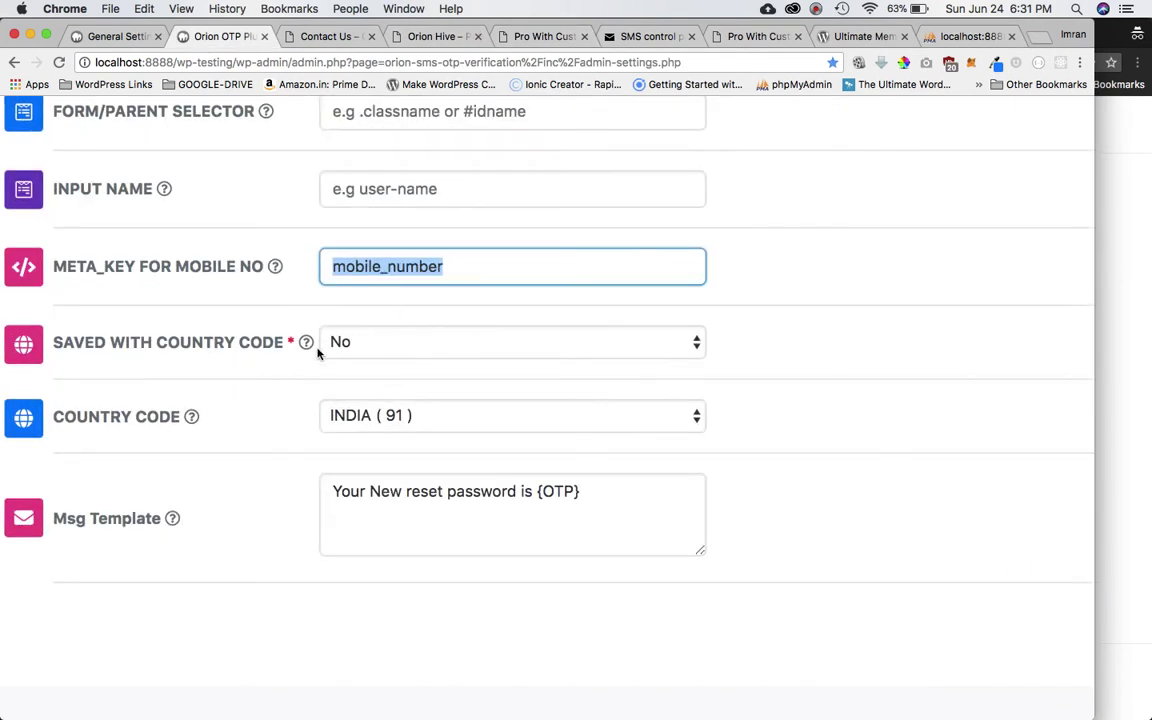
pyautogui.moveTo(295, 353)
pyautogui.click(966, 36)
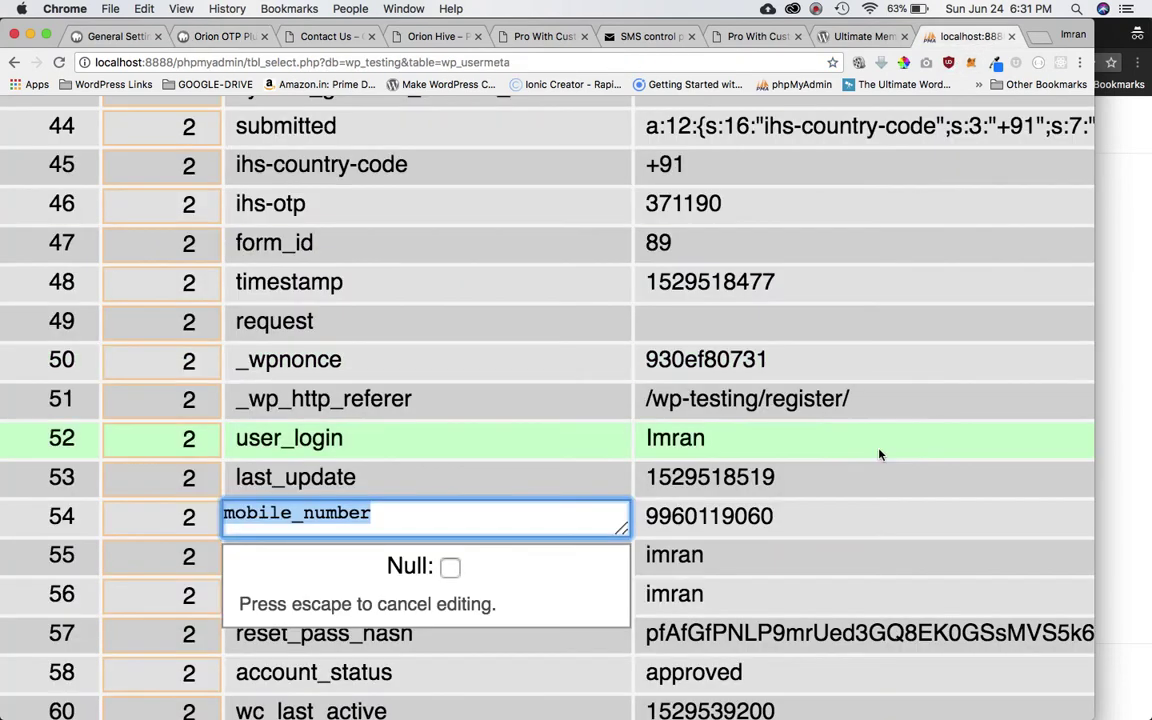
pyautogui.doubleClick(741, 513)
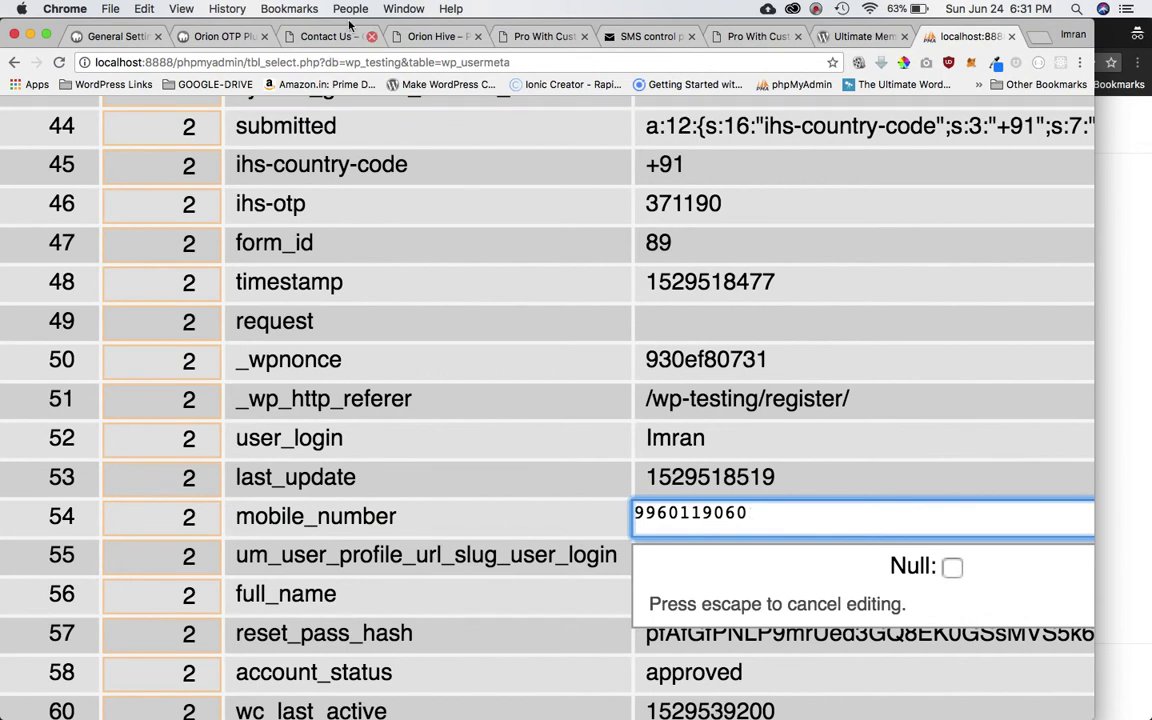
pyautogui.click(220, 36)
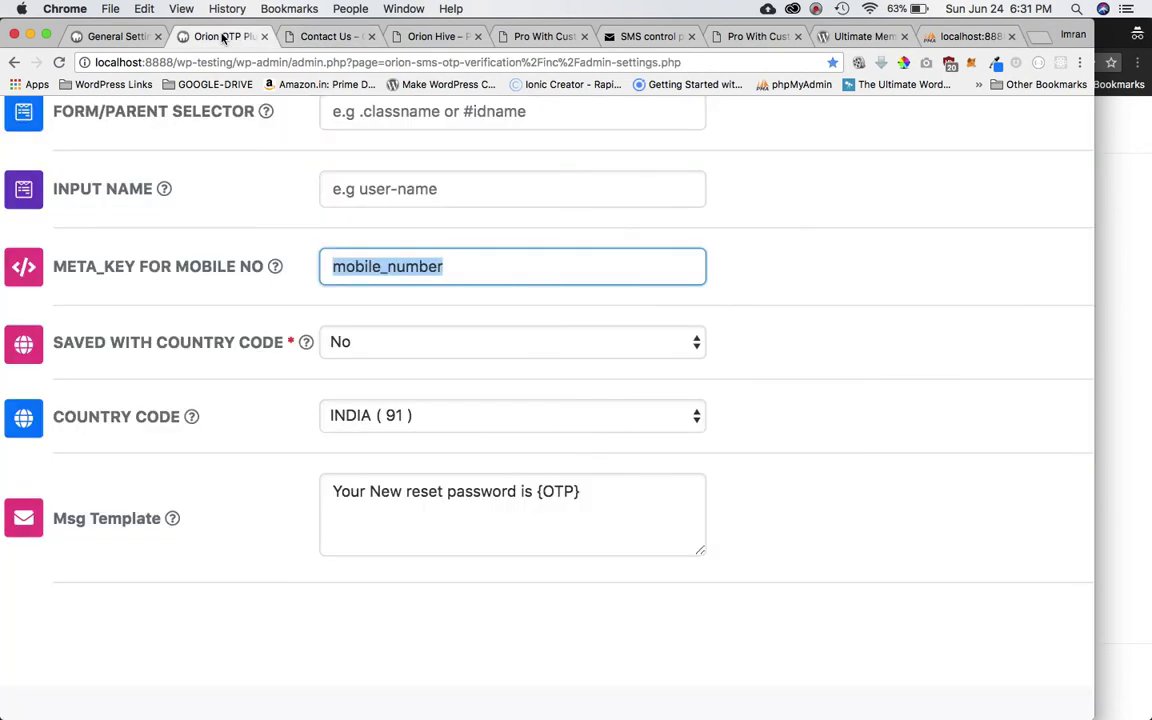
# Keep the forgot-password country code at INDIA (91) and select the reset-password message template.
pyautogui.click(372, 381)
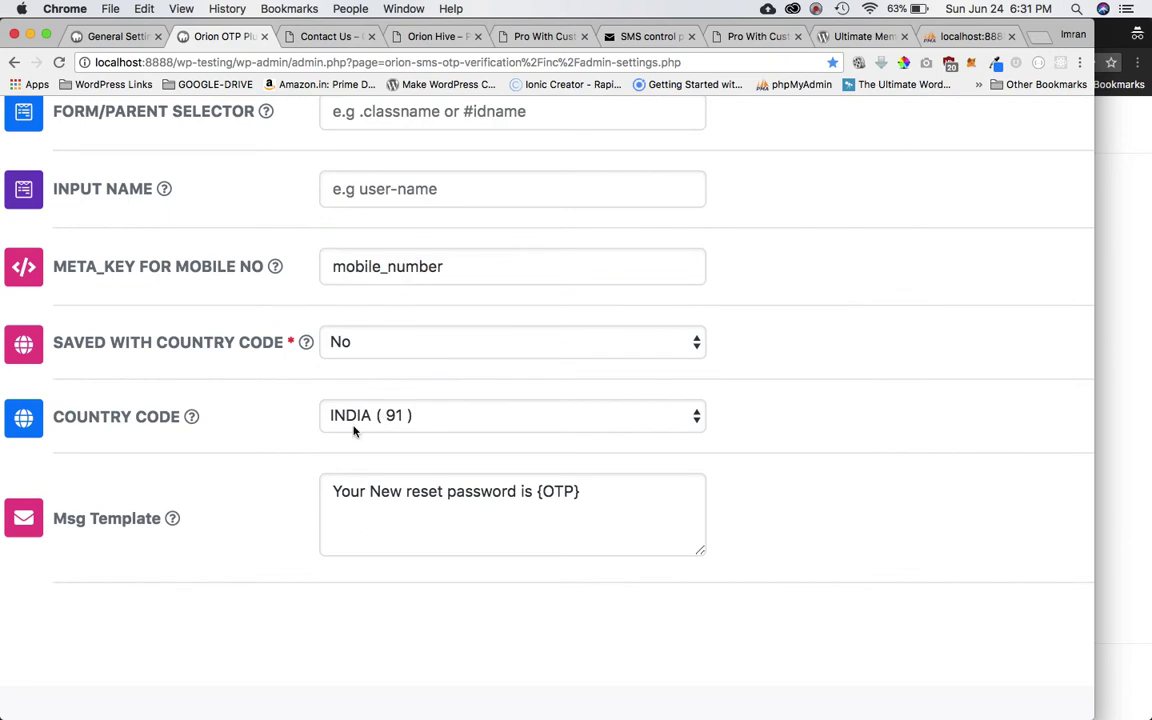
pyautogui.click(401, 425)
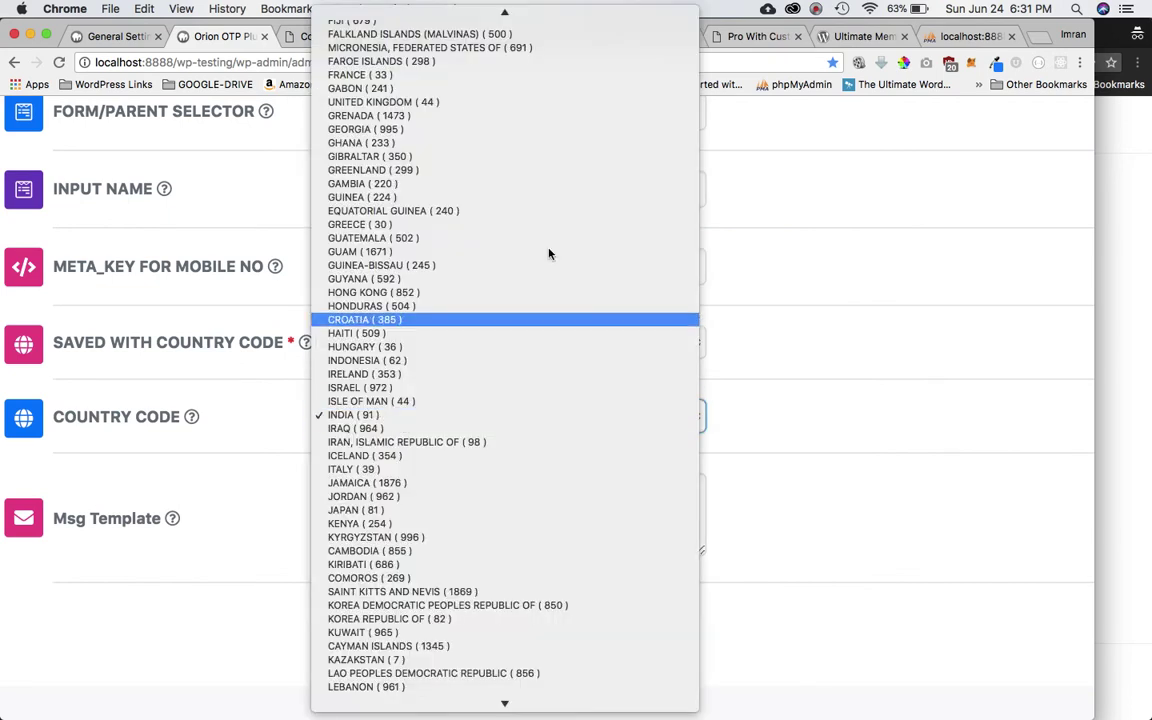
pyautogui.scroll(5, 492, 218)
pyautogui.scroll(5, 425, 60)
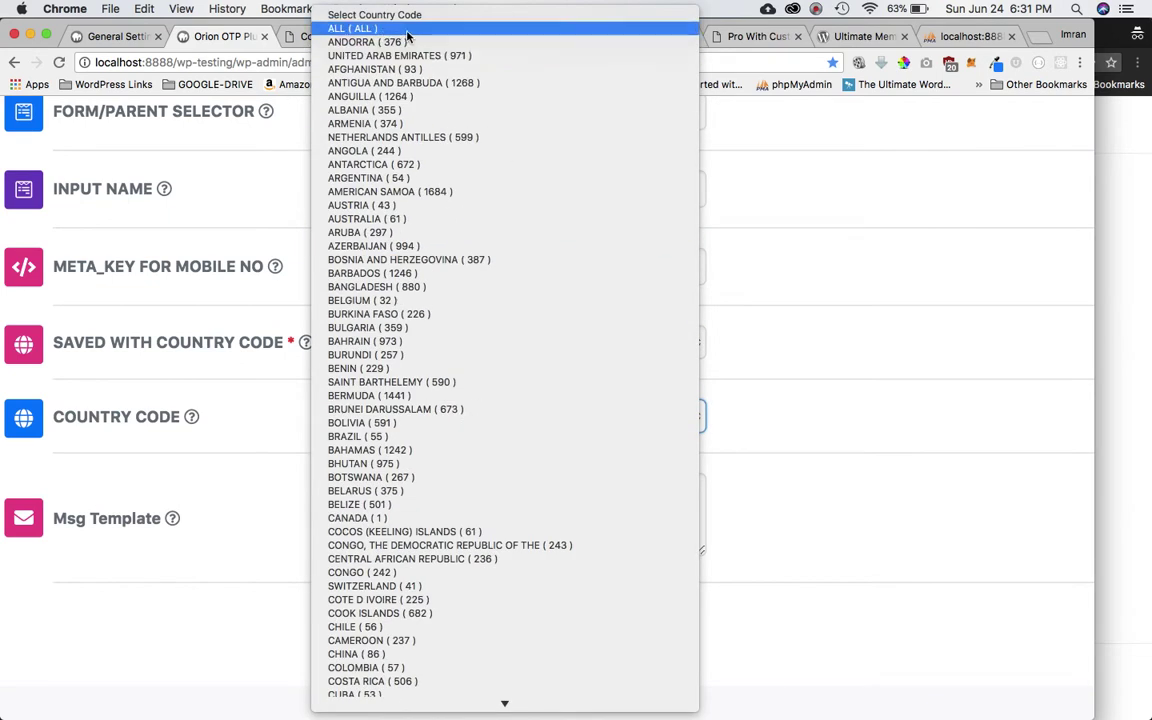
pyautogui.click(869, 615)
pyautogui.scroll(-3, 794, 621)
pyautogui.click(450, 396)
pyautogui.press('super+a')
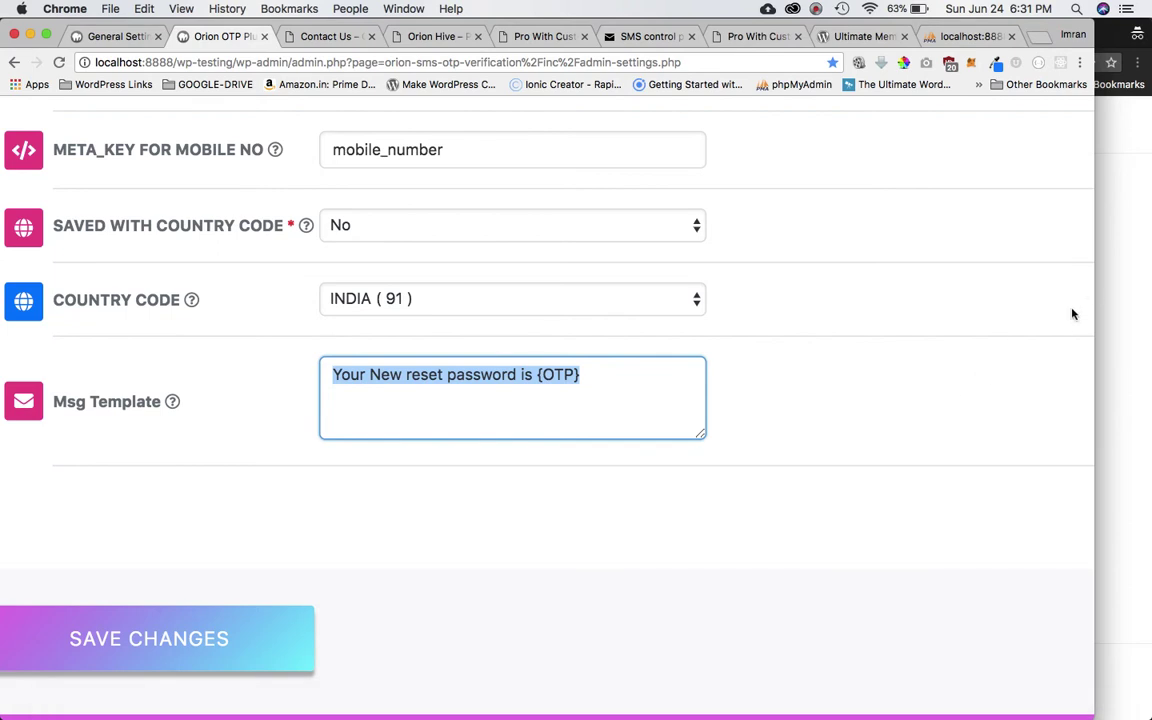
pyautogui.click(1108, 293)
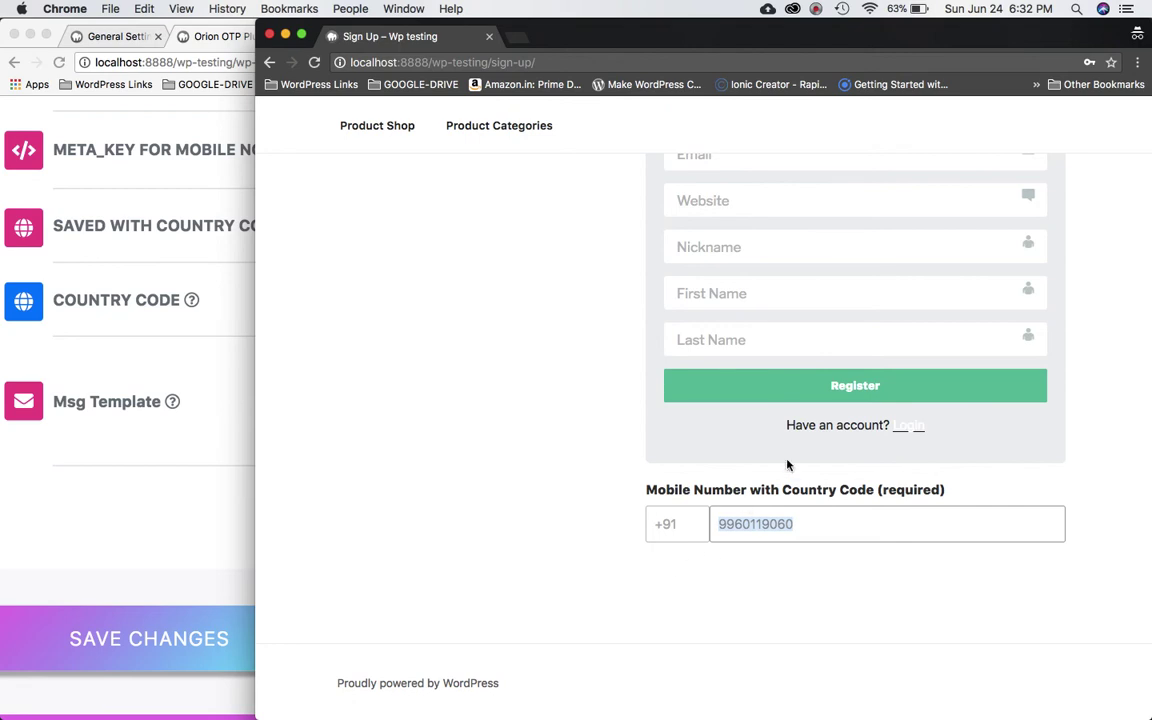
pyautogui.click(88, 578)
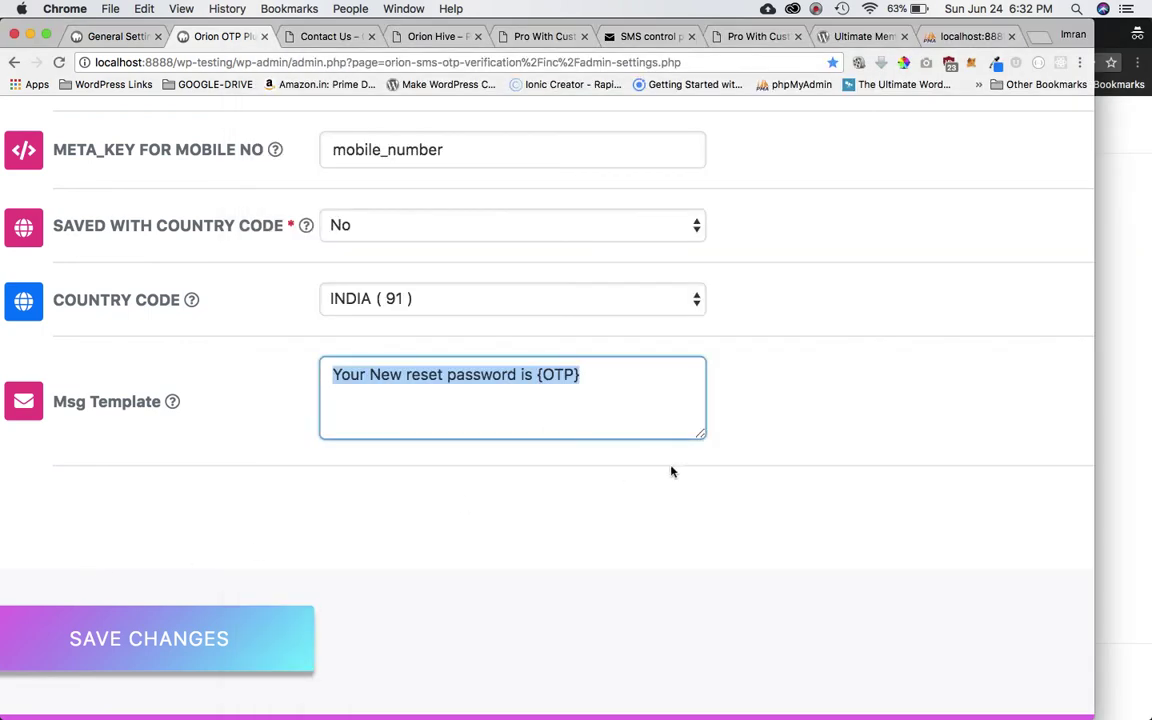